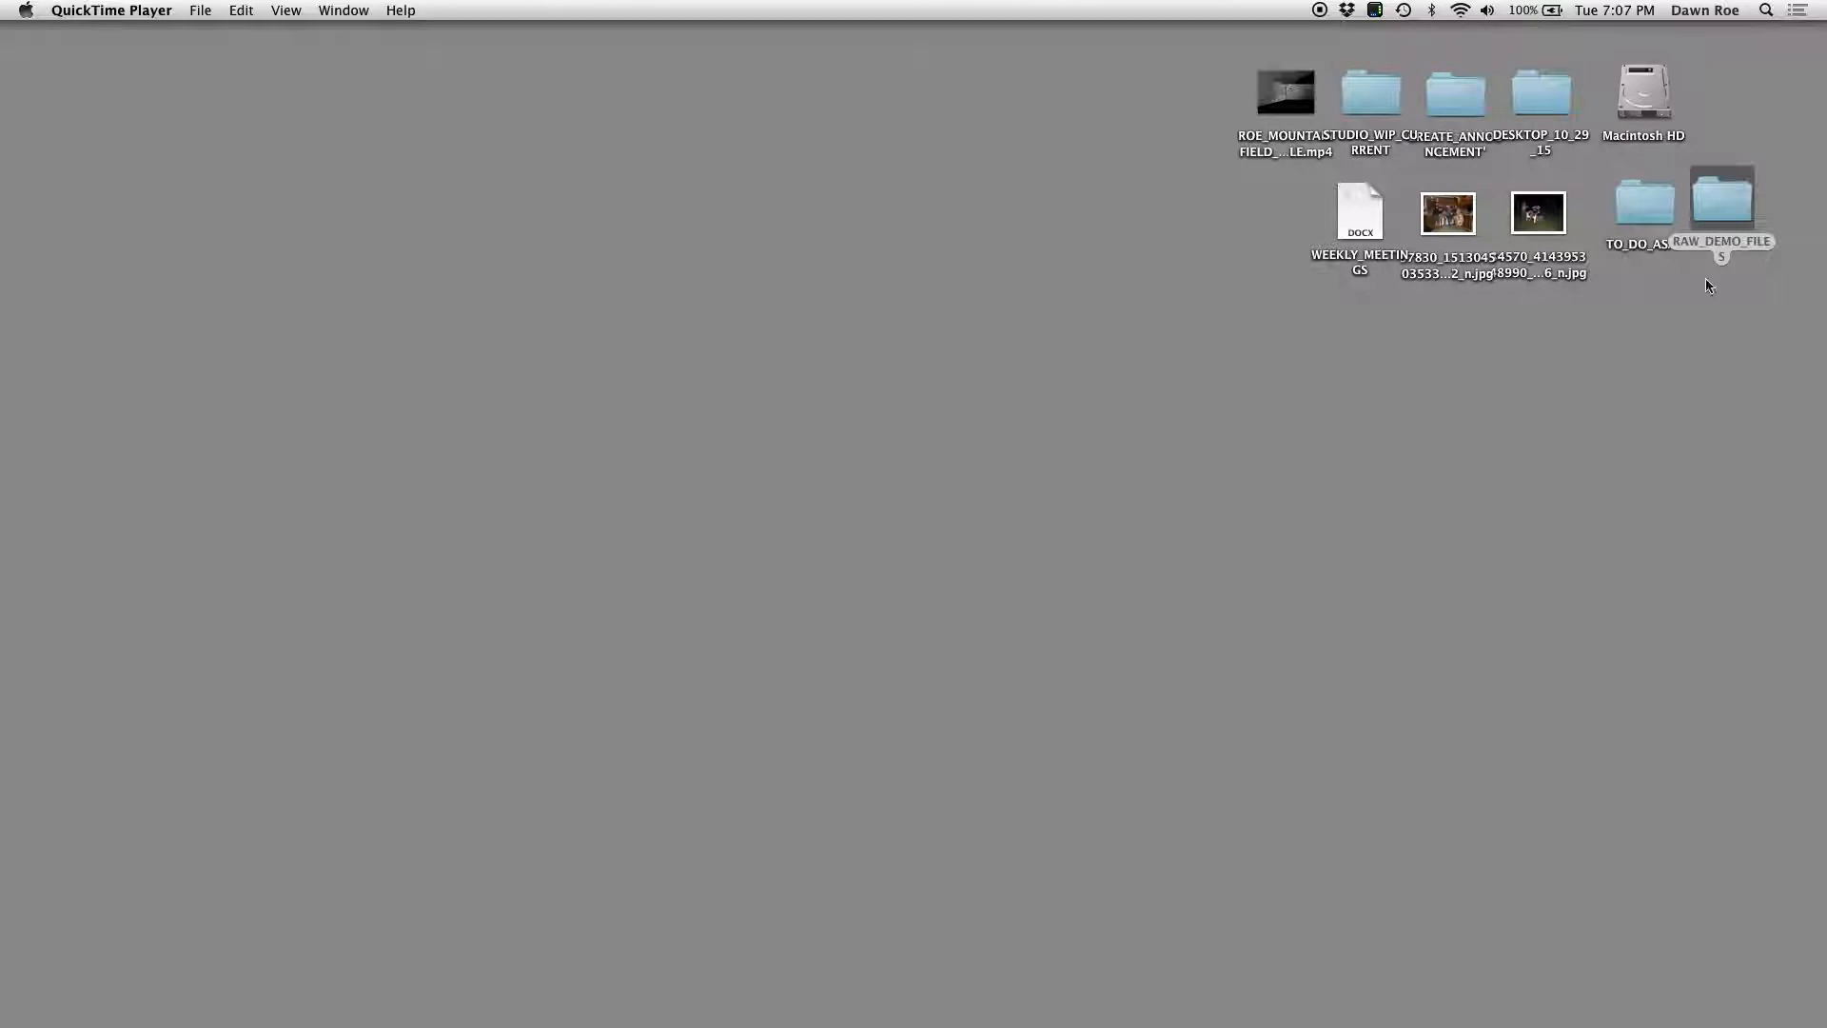
Step: Move the RAW_DEMO_FILES folder next to the WEEKLY_MEETINGS document on the desktop and open it
drag(1710, 211, 1271, 215)
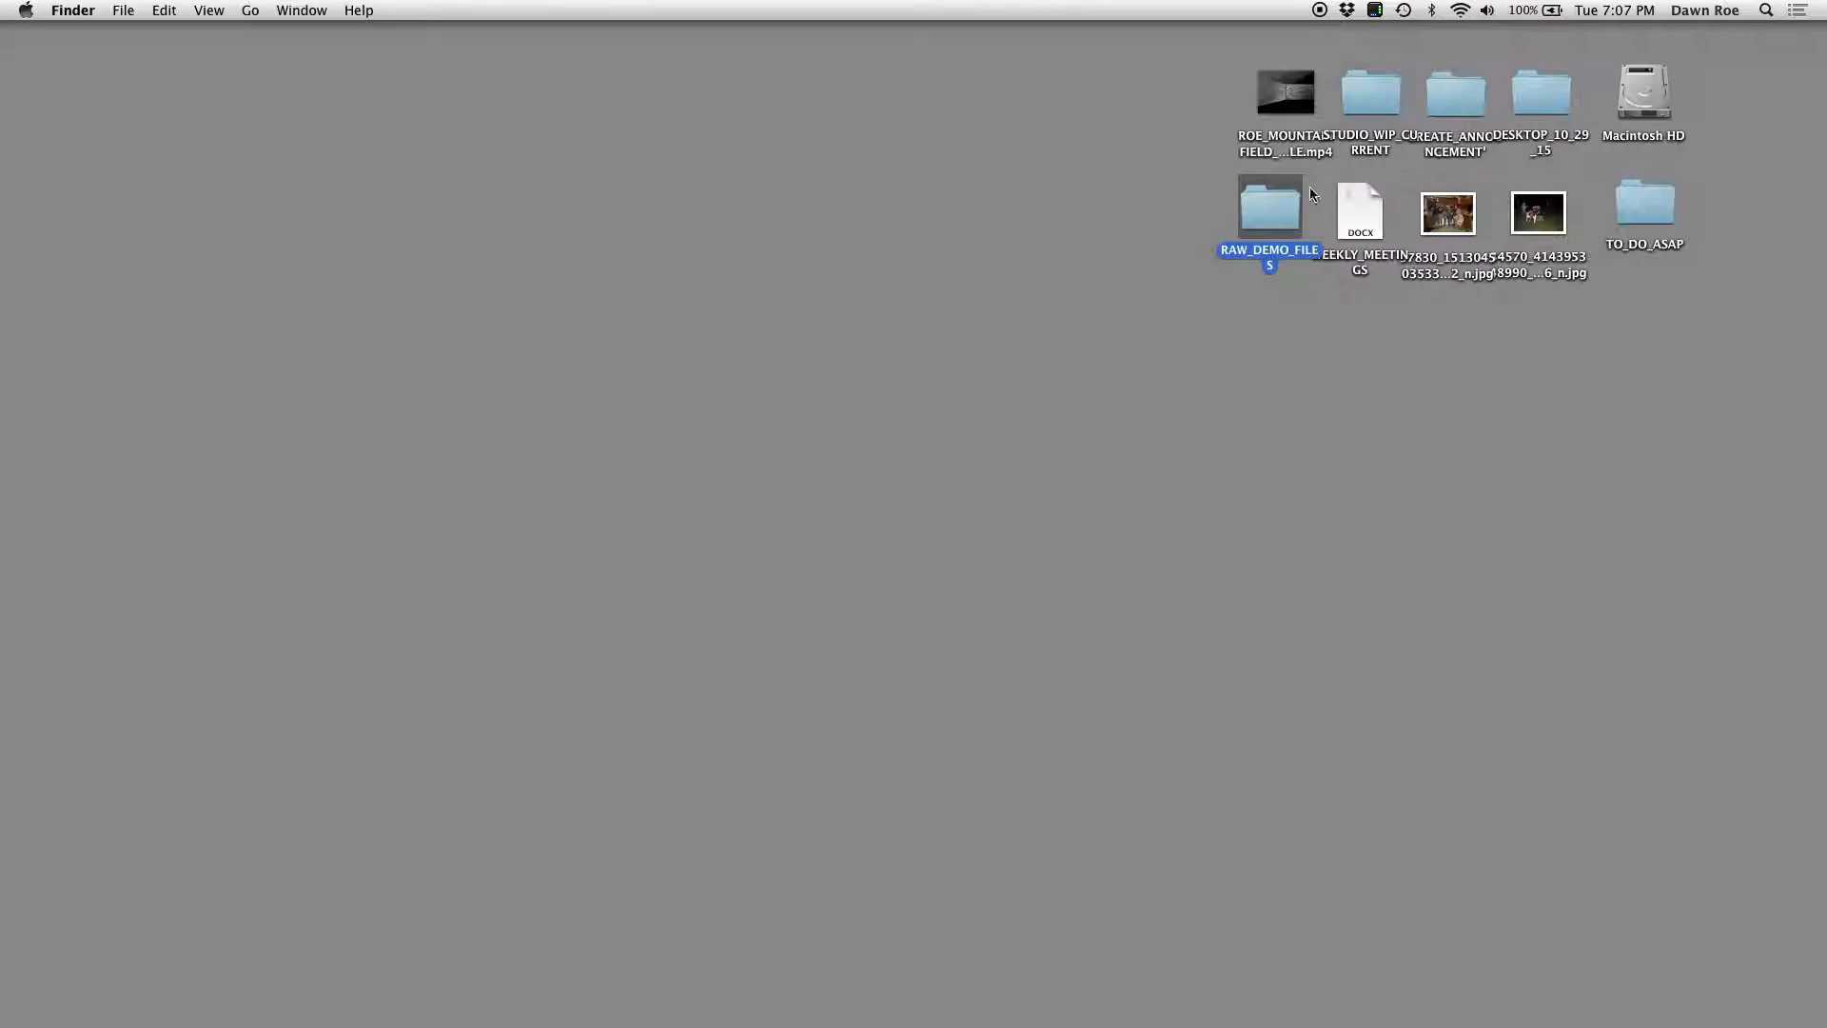
double_click(1267, 213)
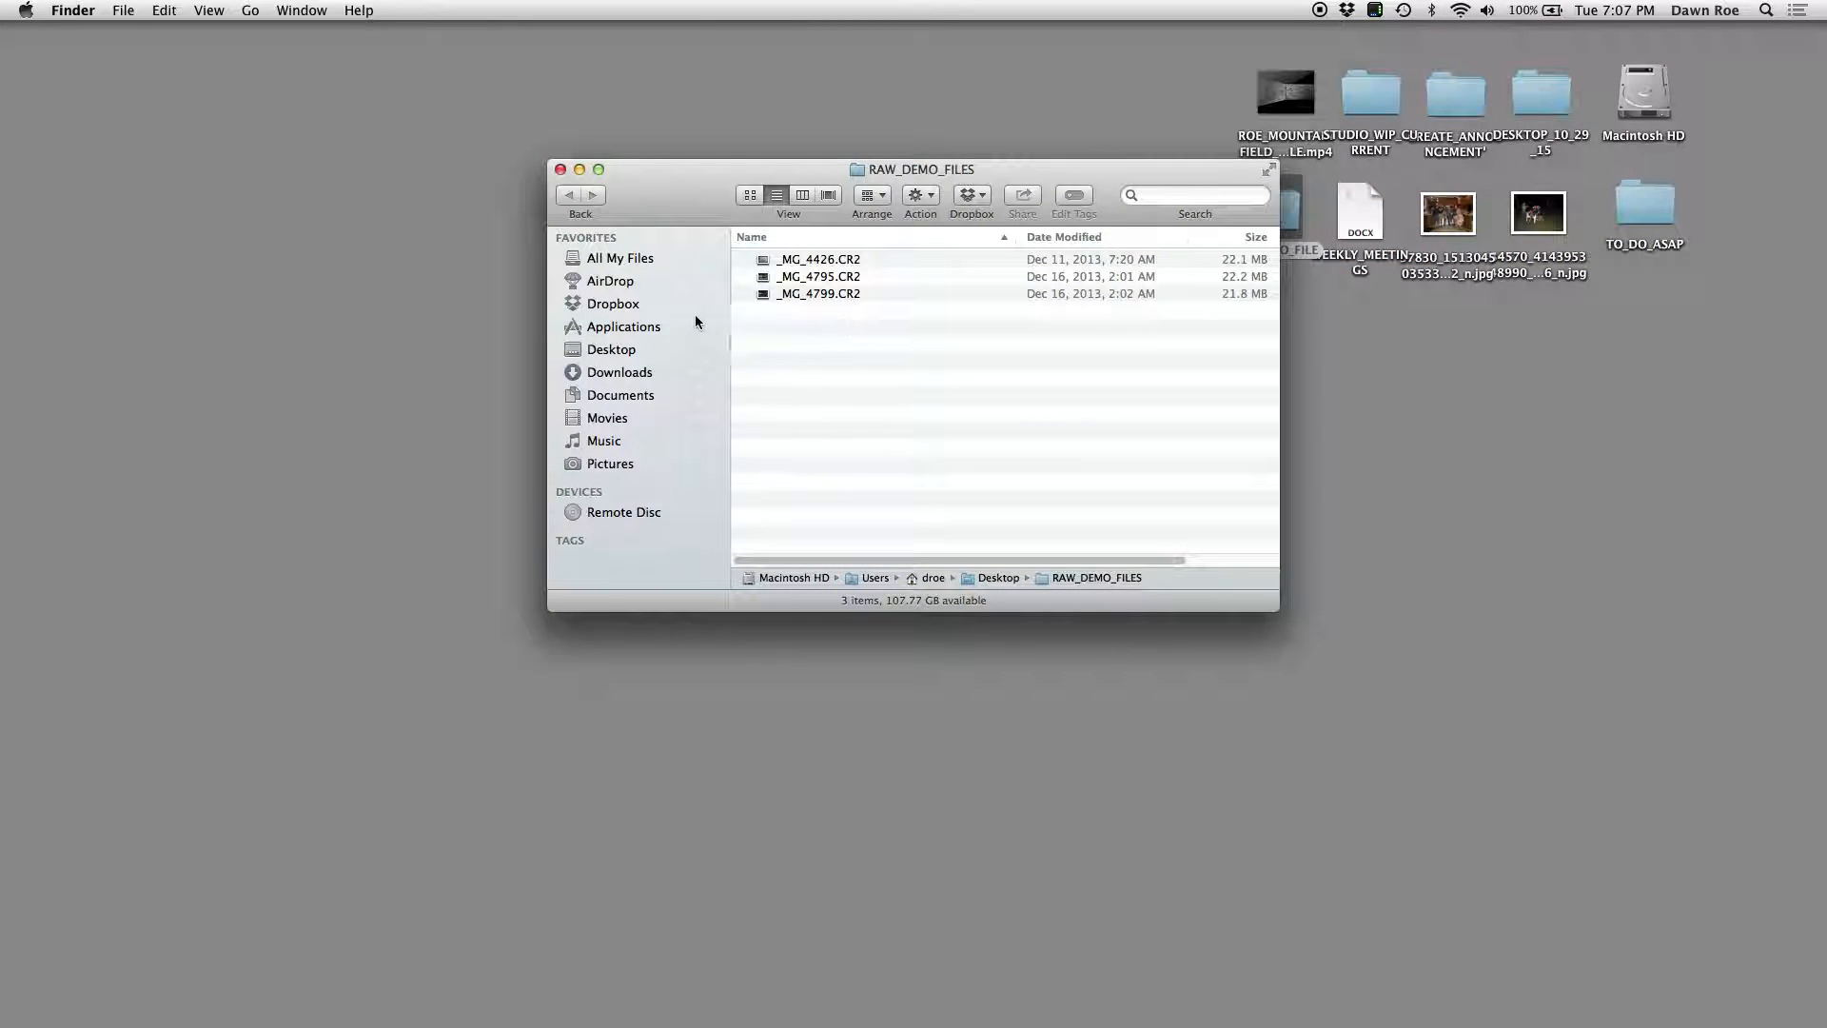
Step: Preview the three CR2 raw files in the folder one after another, from _MG_4426.CR2 to _MG_4799.CR2
click(804, 261)
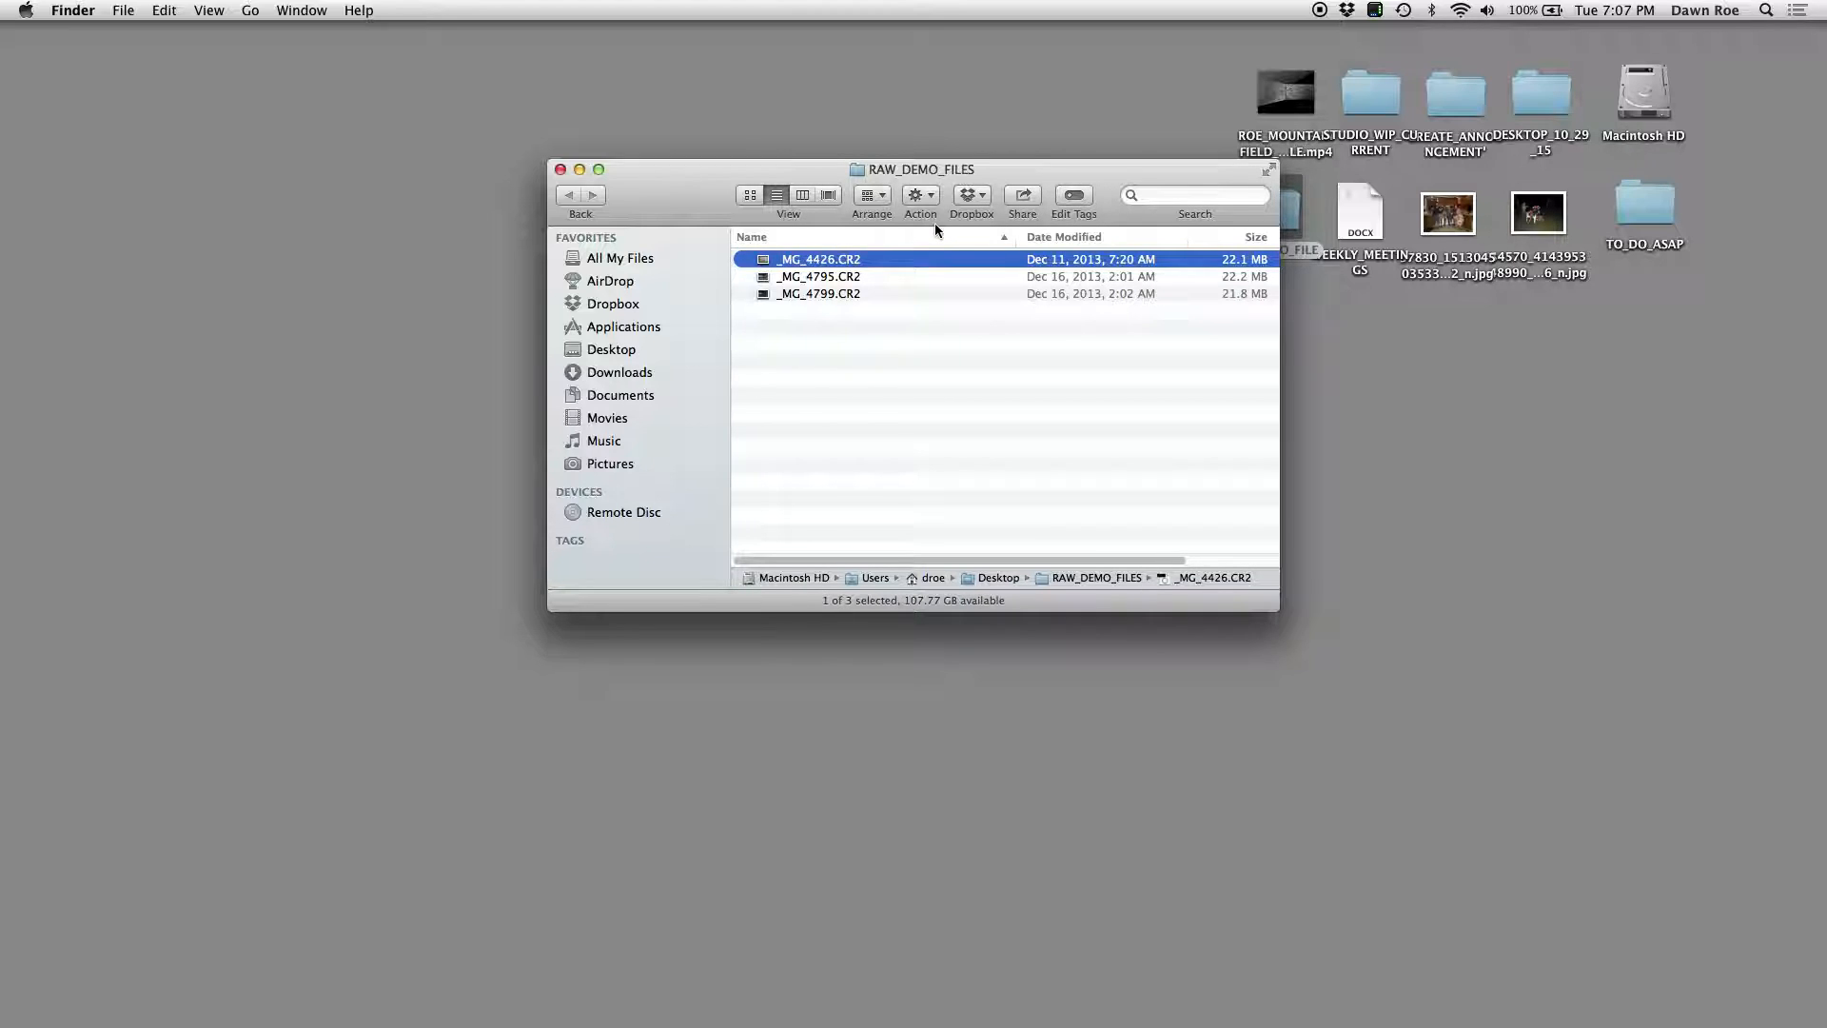
key(space)
key(Down)
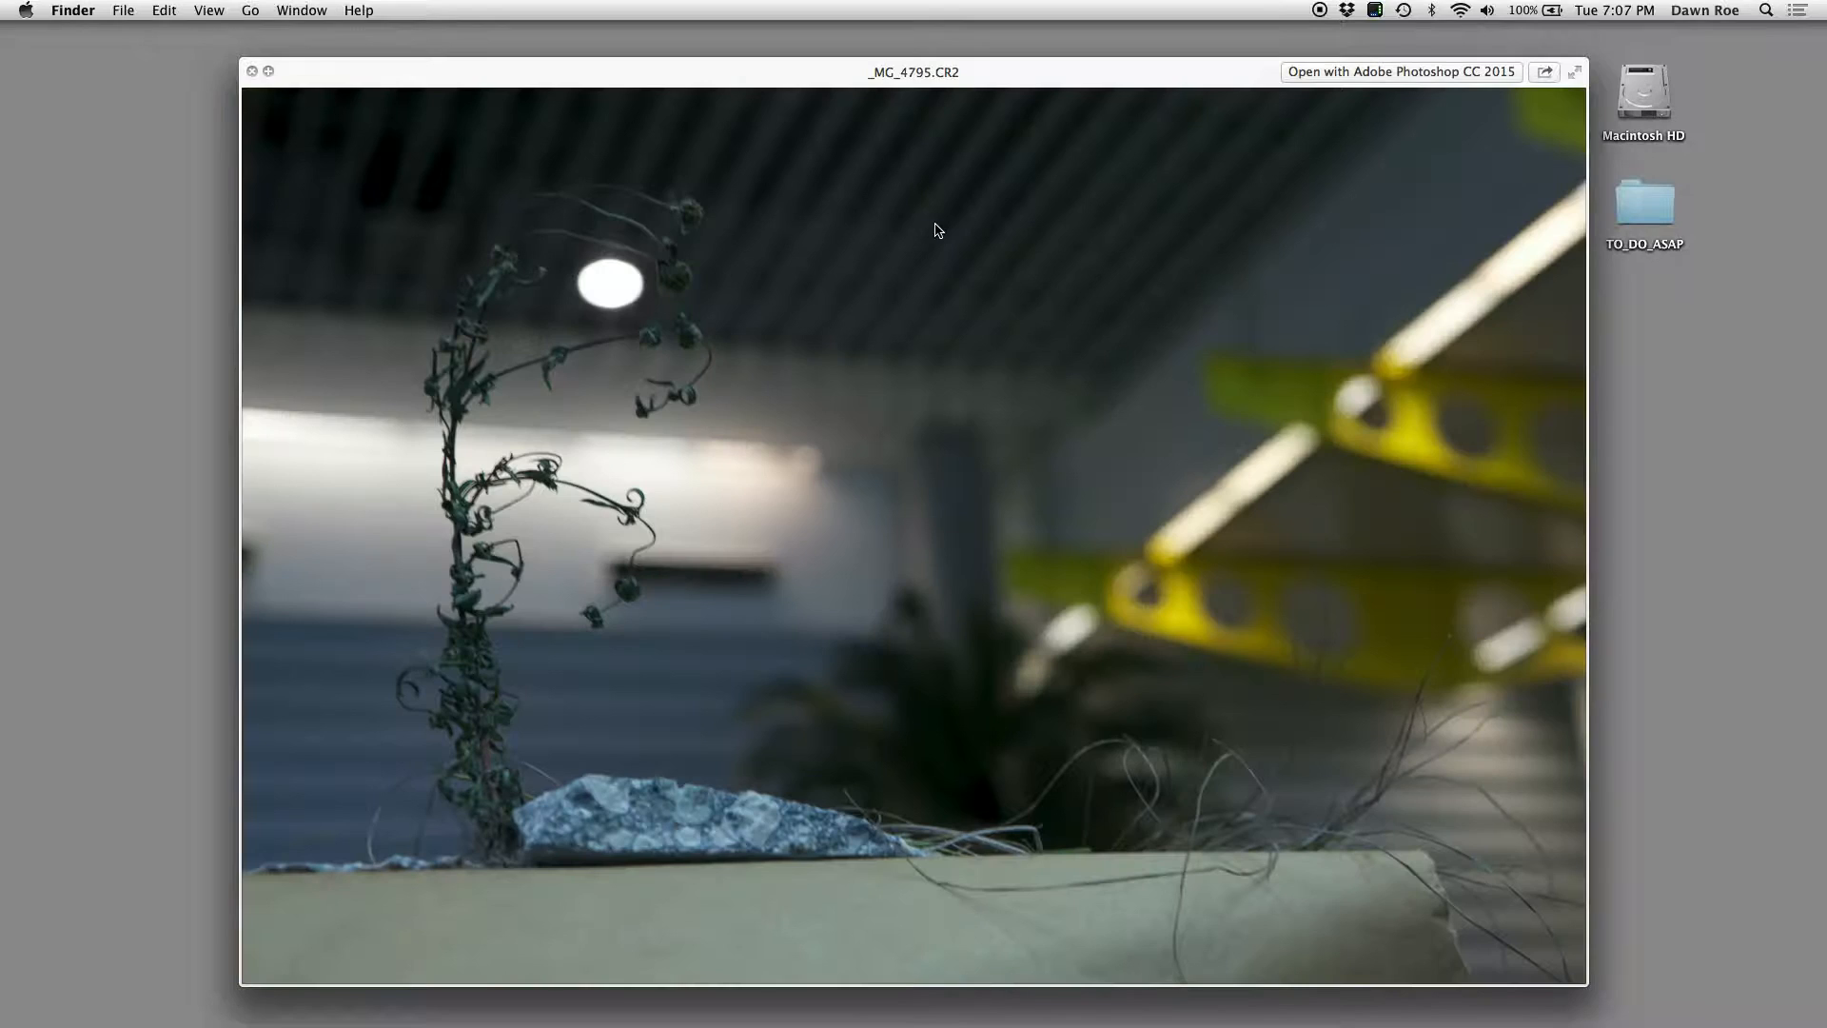
key(Down)
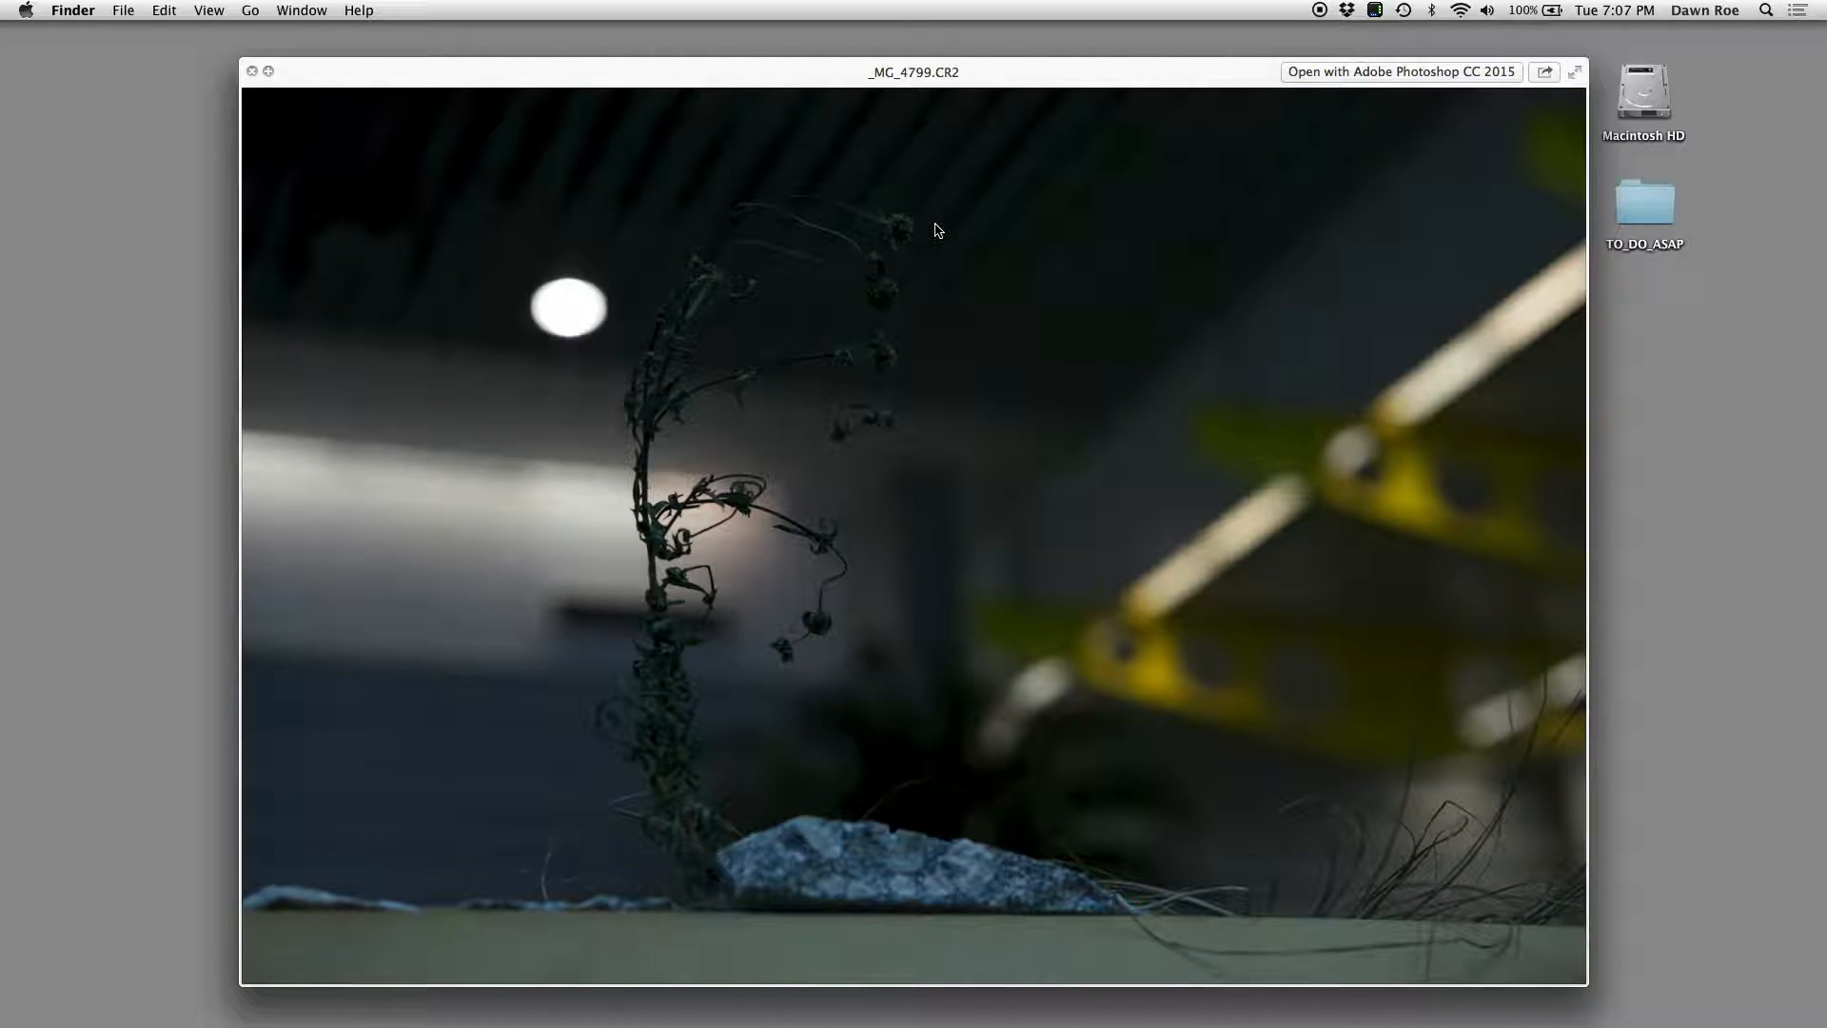
key(space)
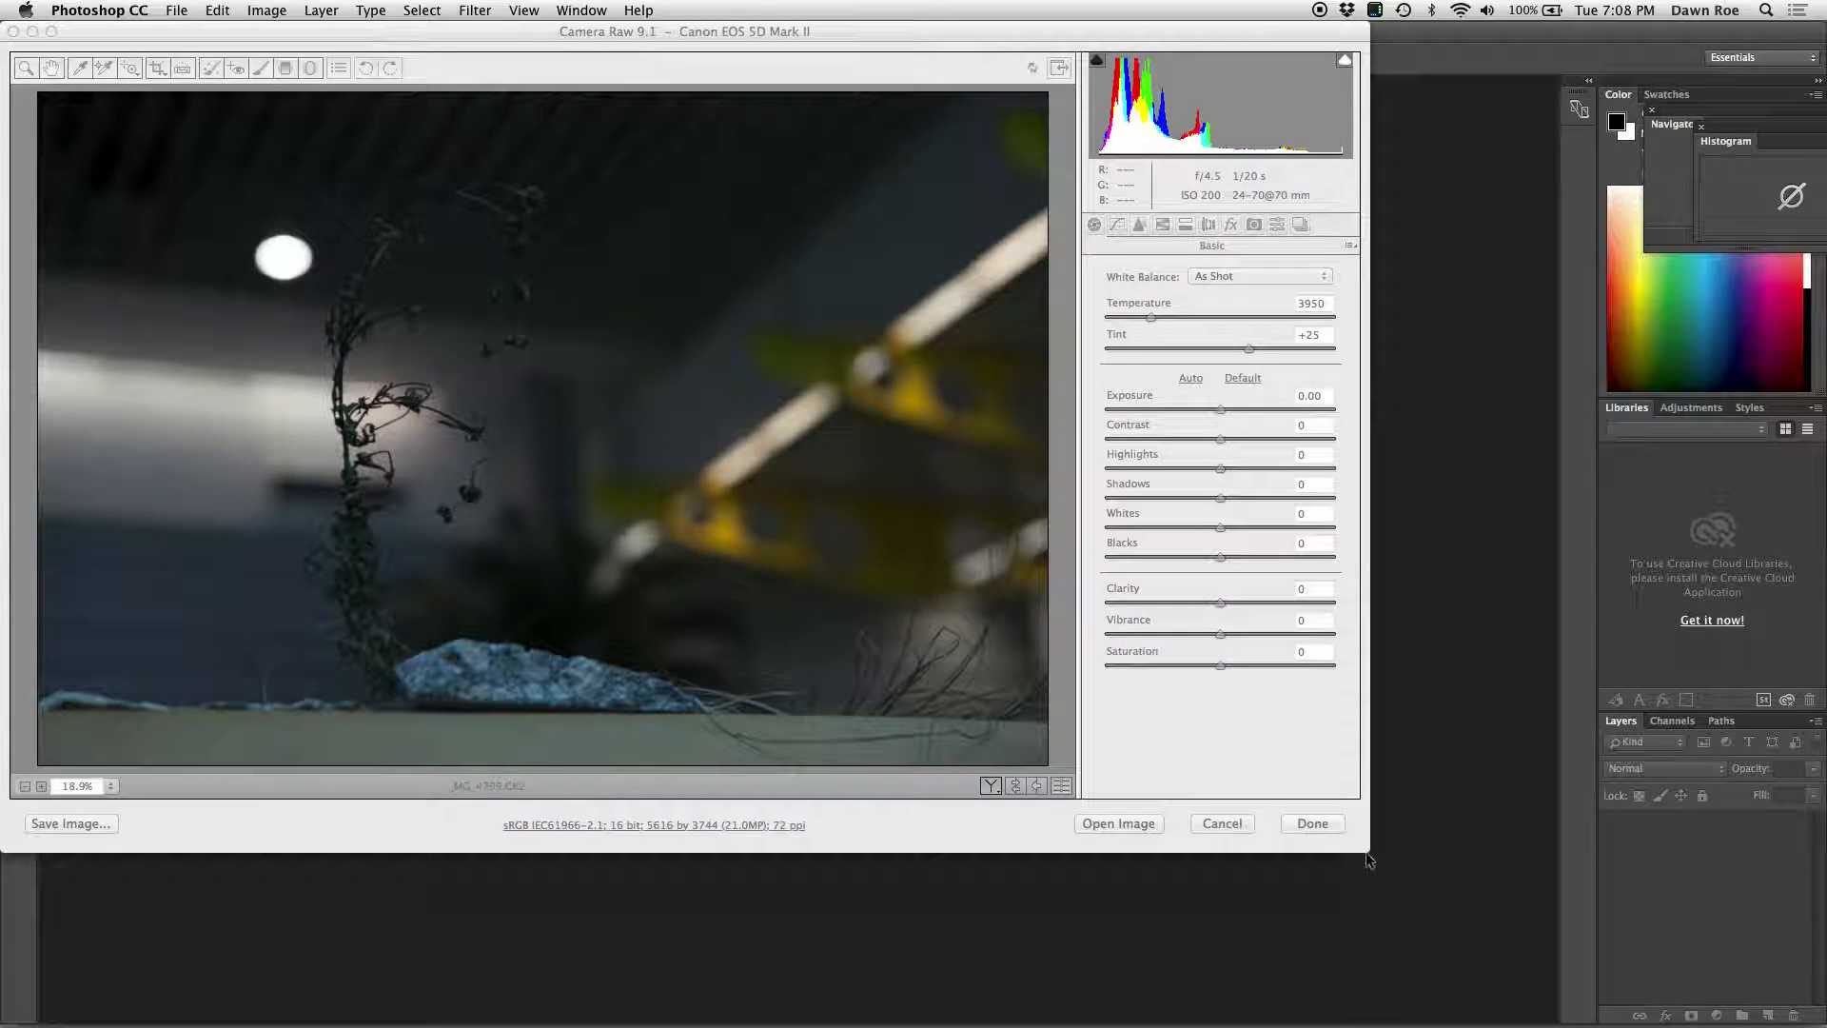
Step: Enlarge the Camera Raw window in Photoshop and convert the _MG_4799.CR2 photo to grayscale
drag(1369, 855, 1604, 1023)
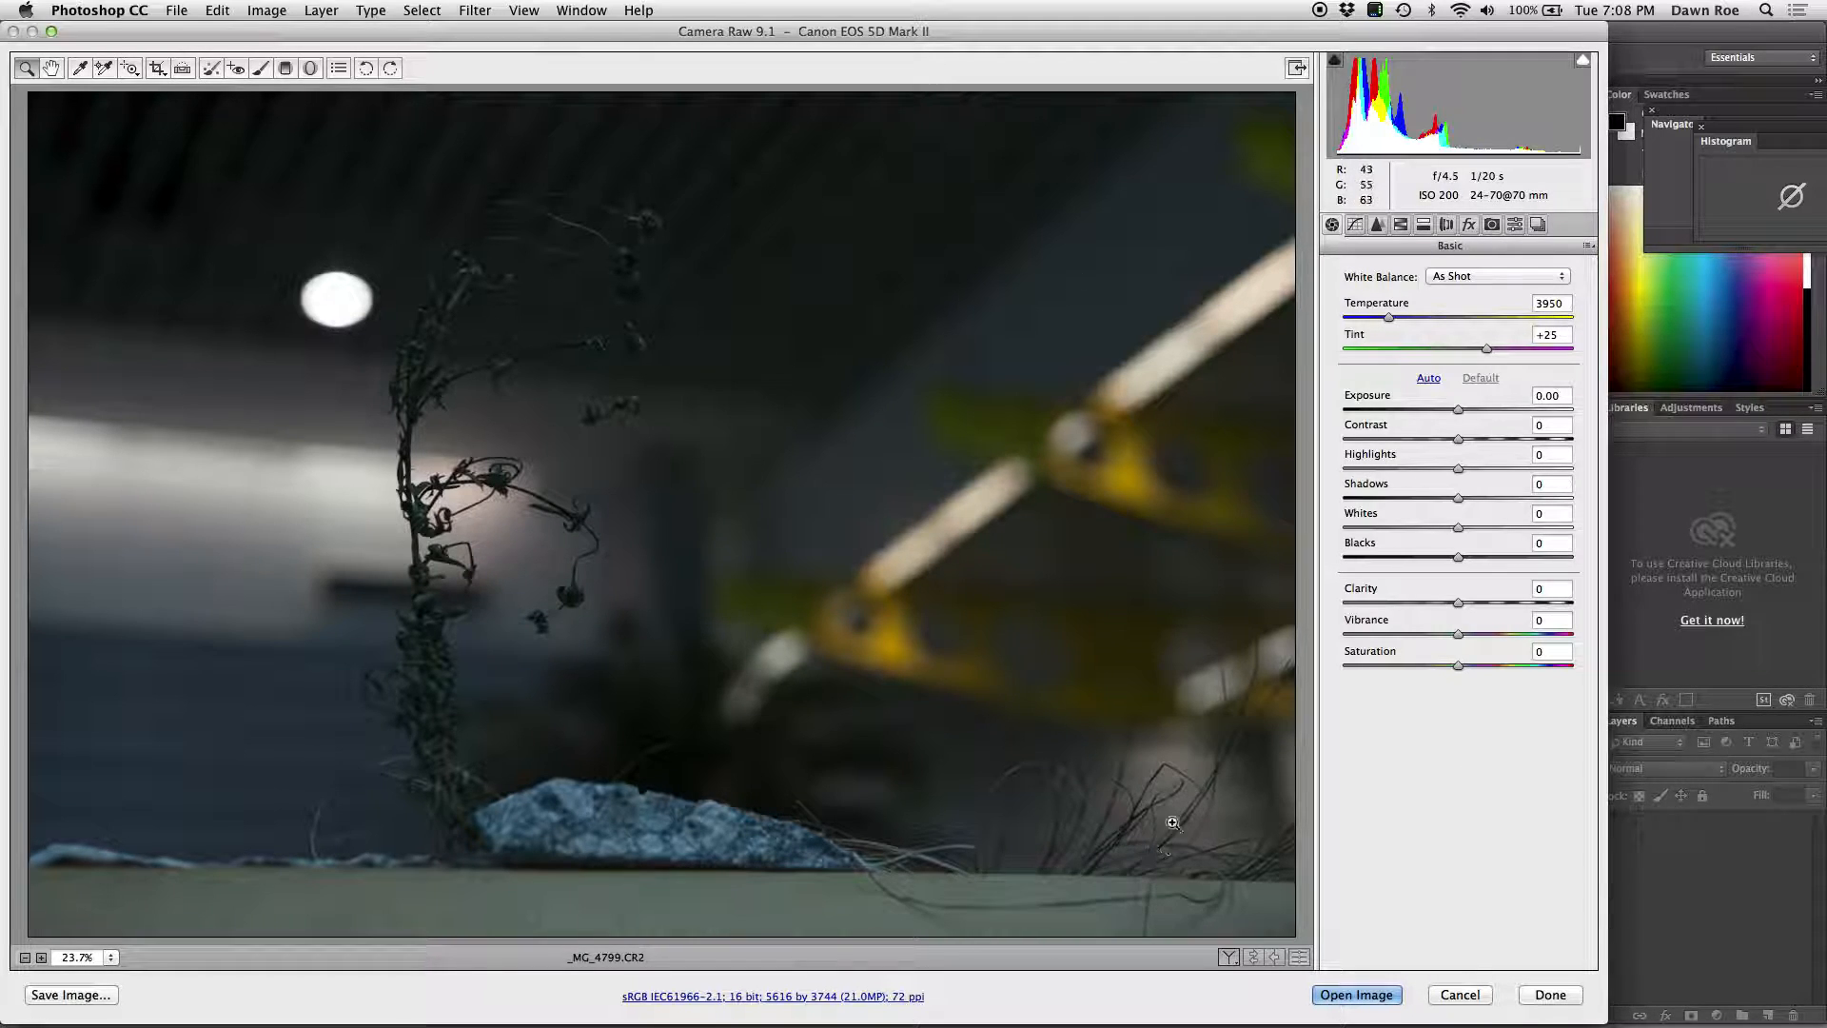
click(1401, 227)
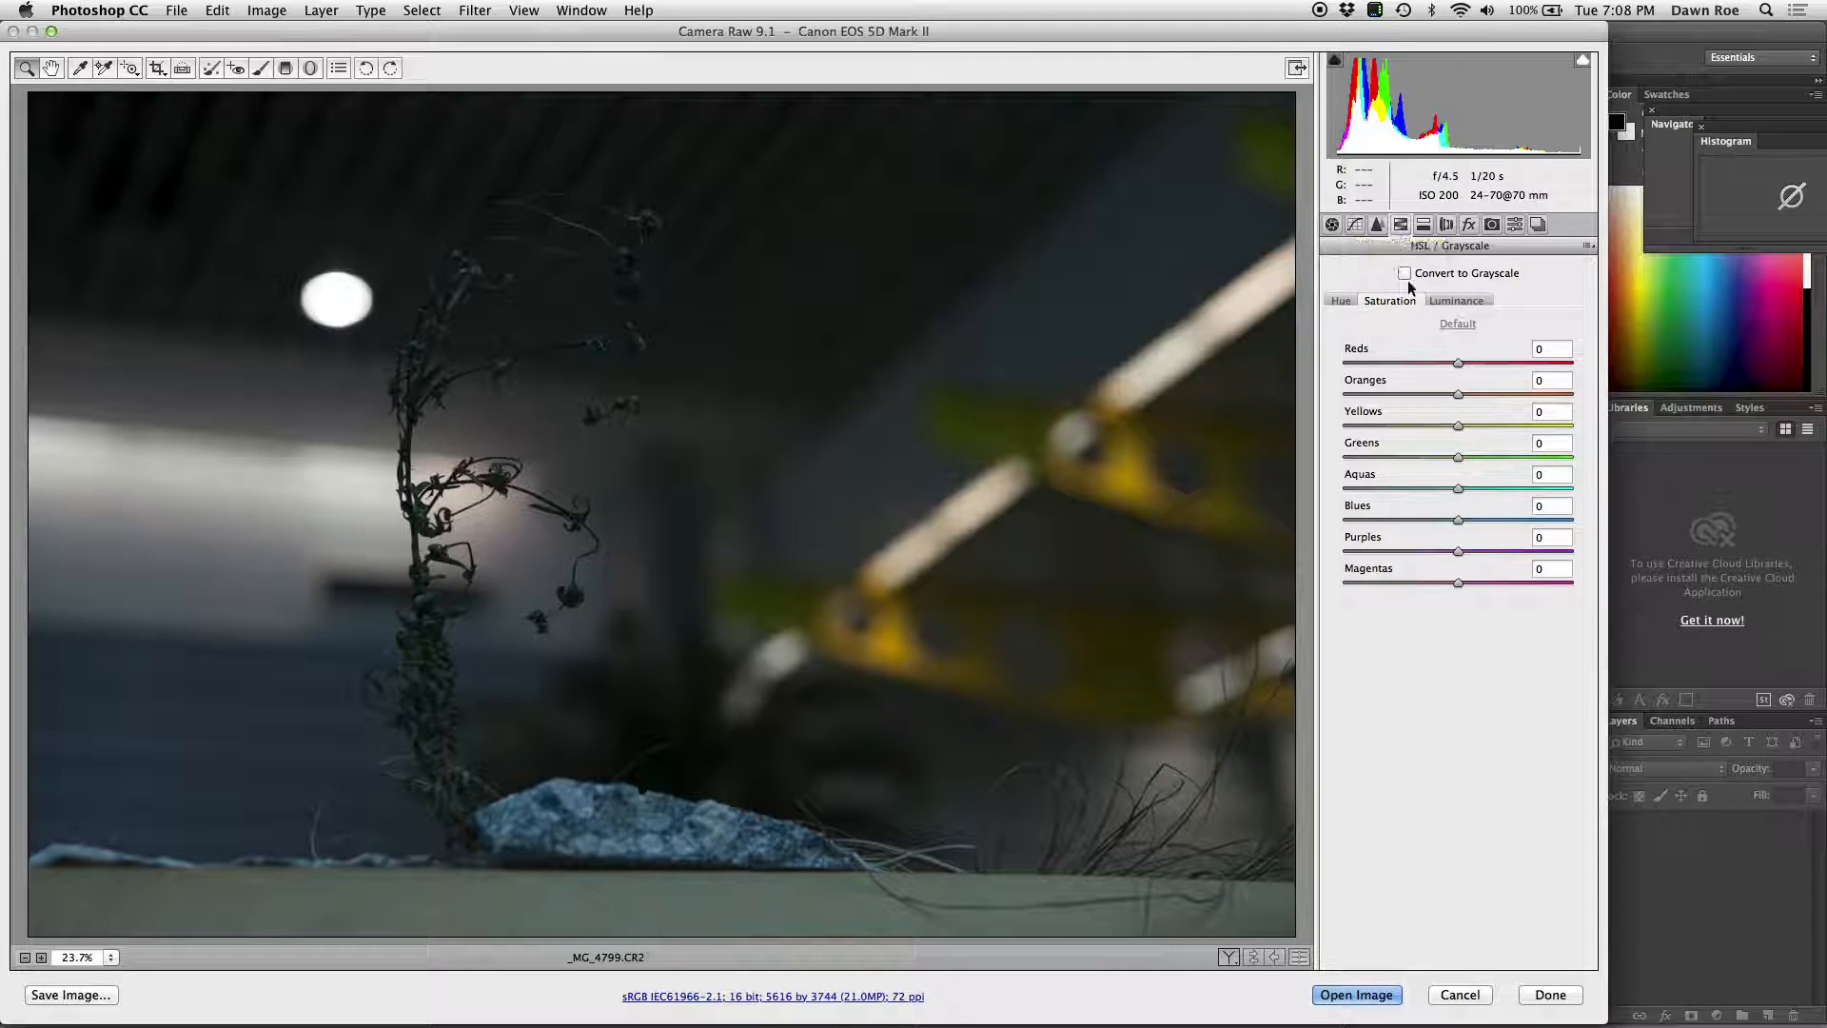
click(1406, 274)
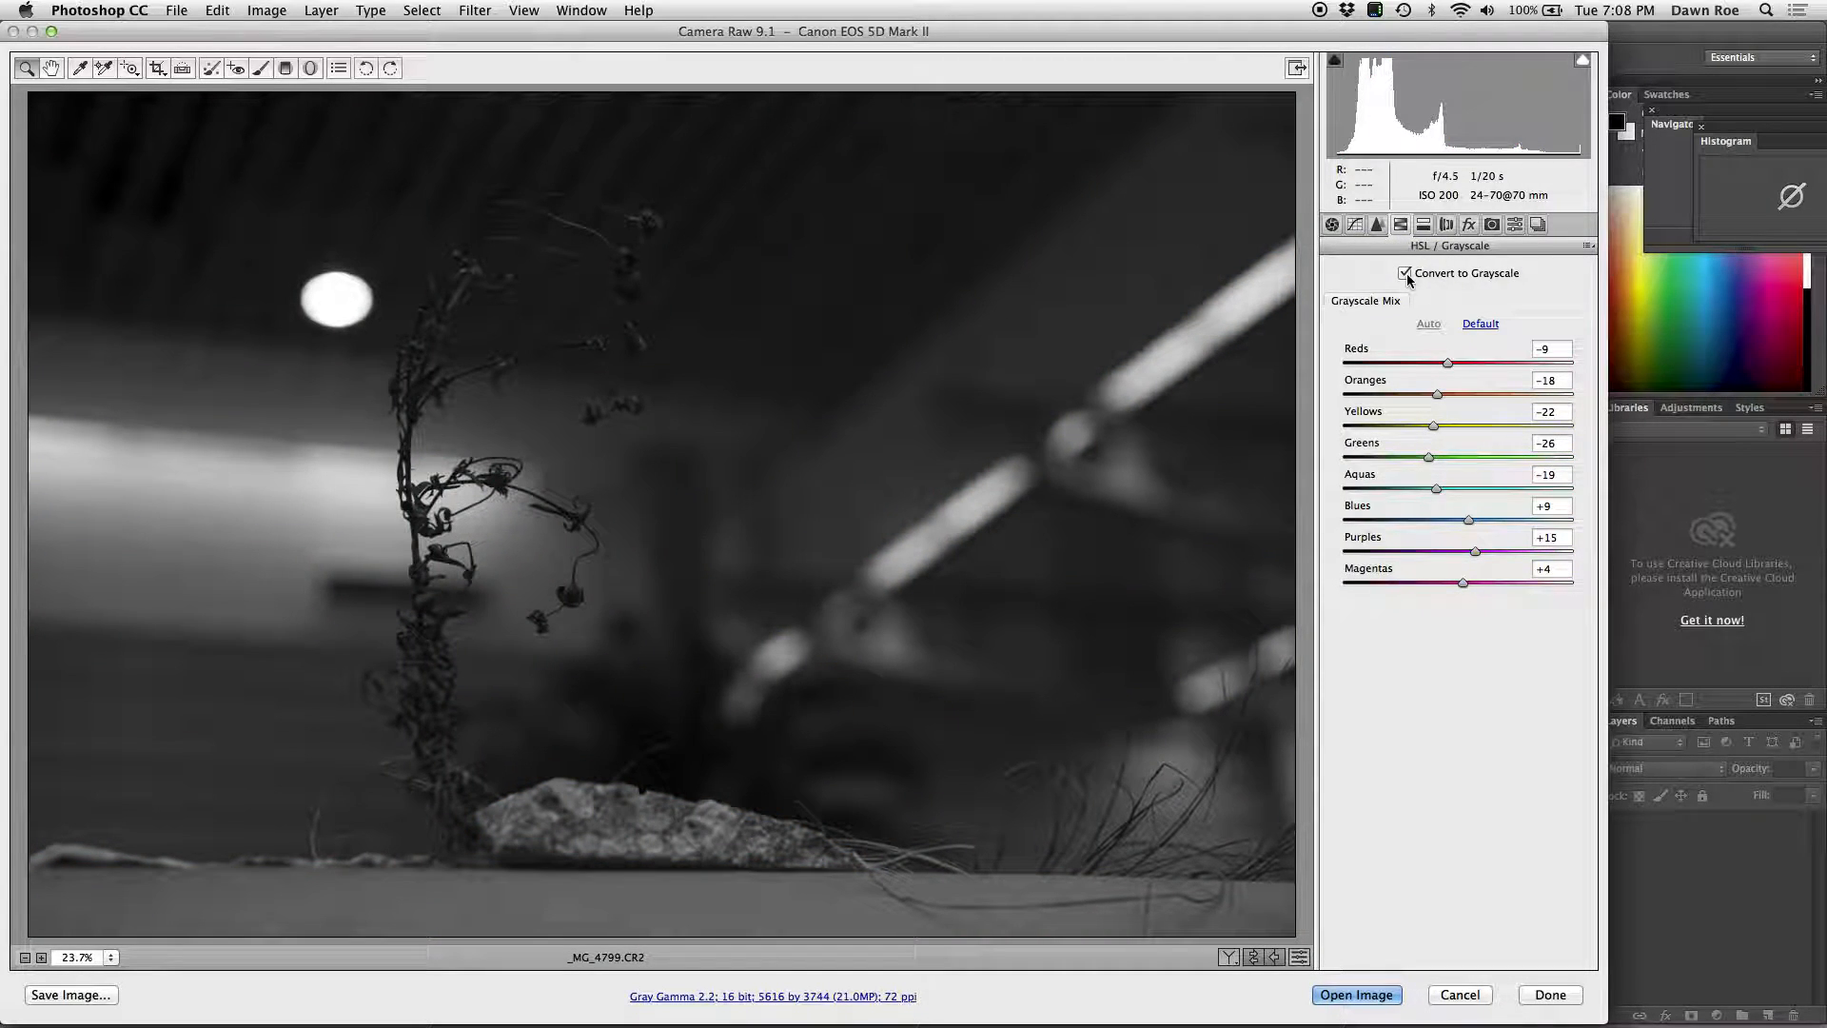
Step: In the basic tonal adjustments, set Blacks to -5, Highlights to -32 and Whites to +8
click(1331, 226)
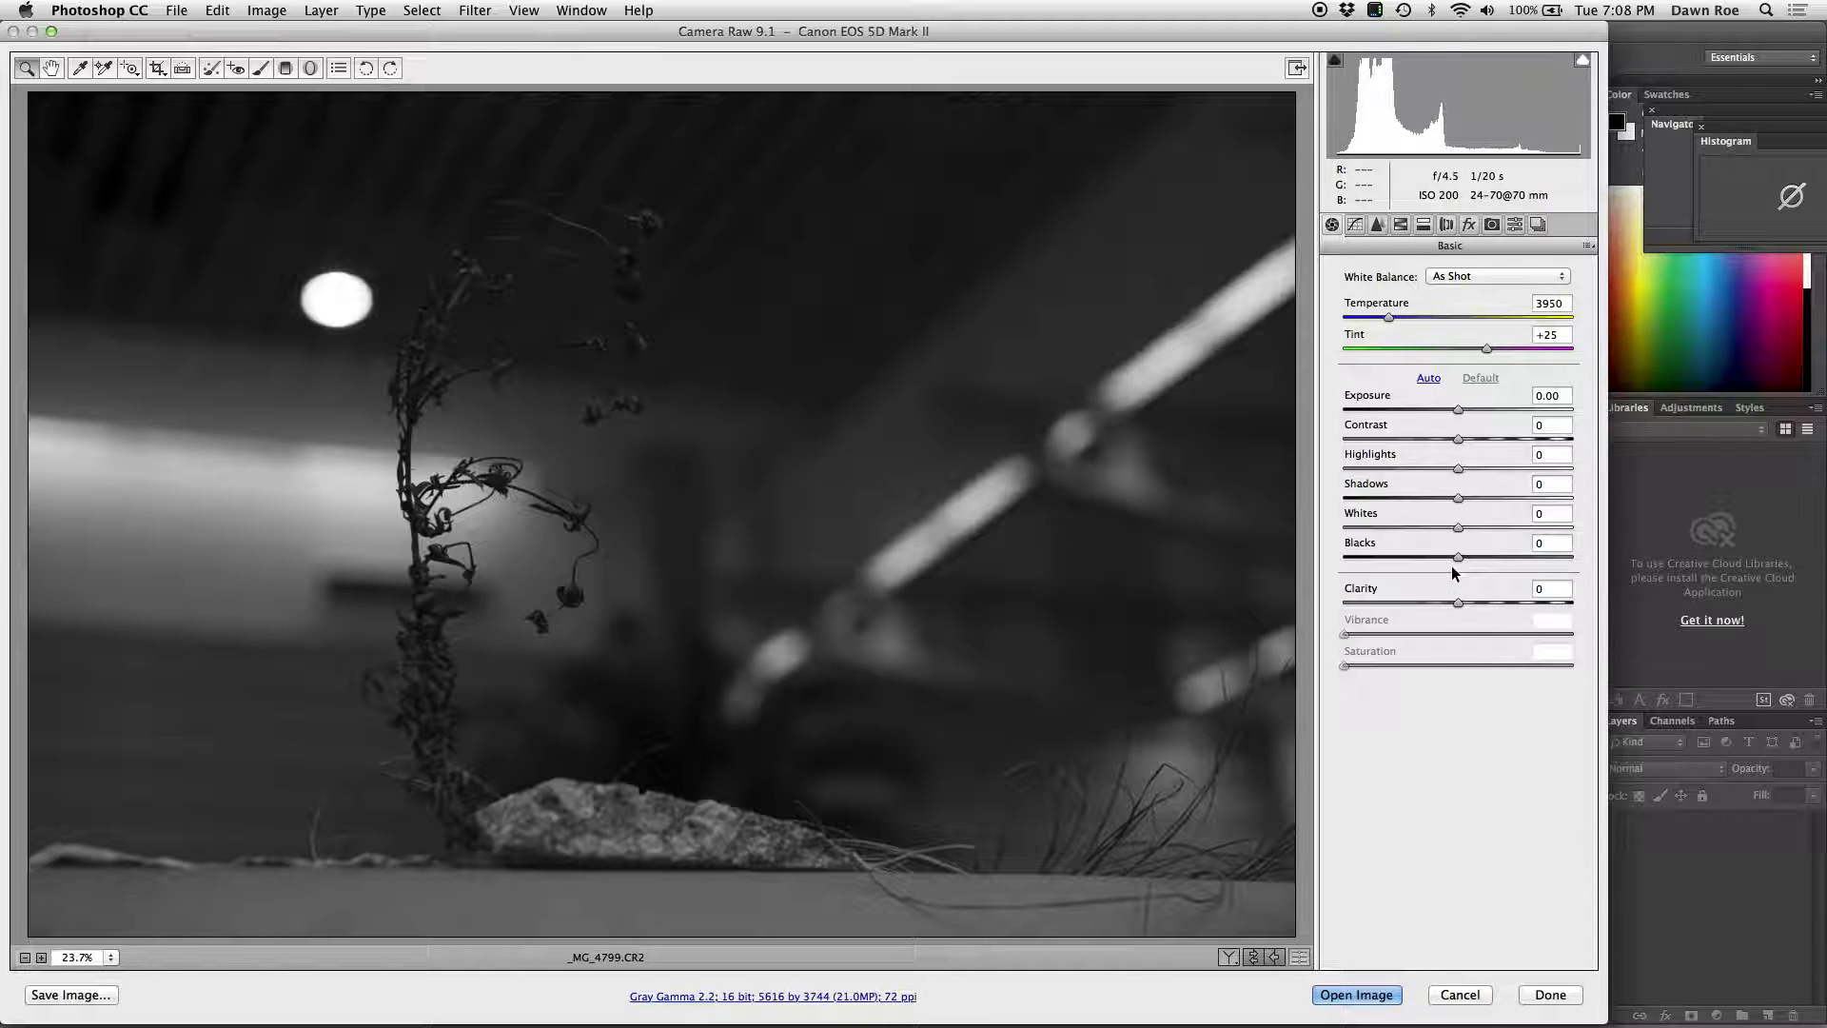
mouse_move(1450, 562)
mouse_down()
mouse_move(1423, 556)
mouse_move(1454, 543)
mouse_up()
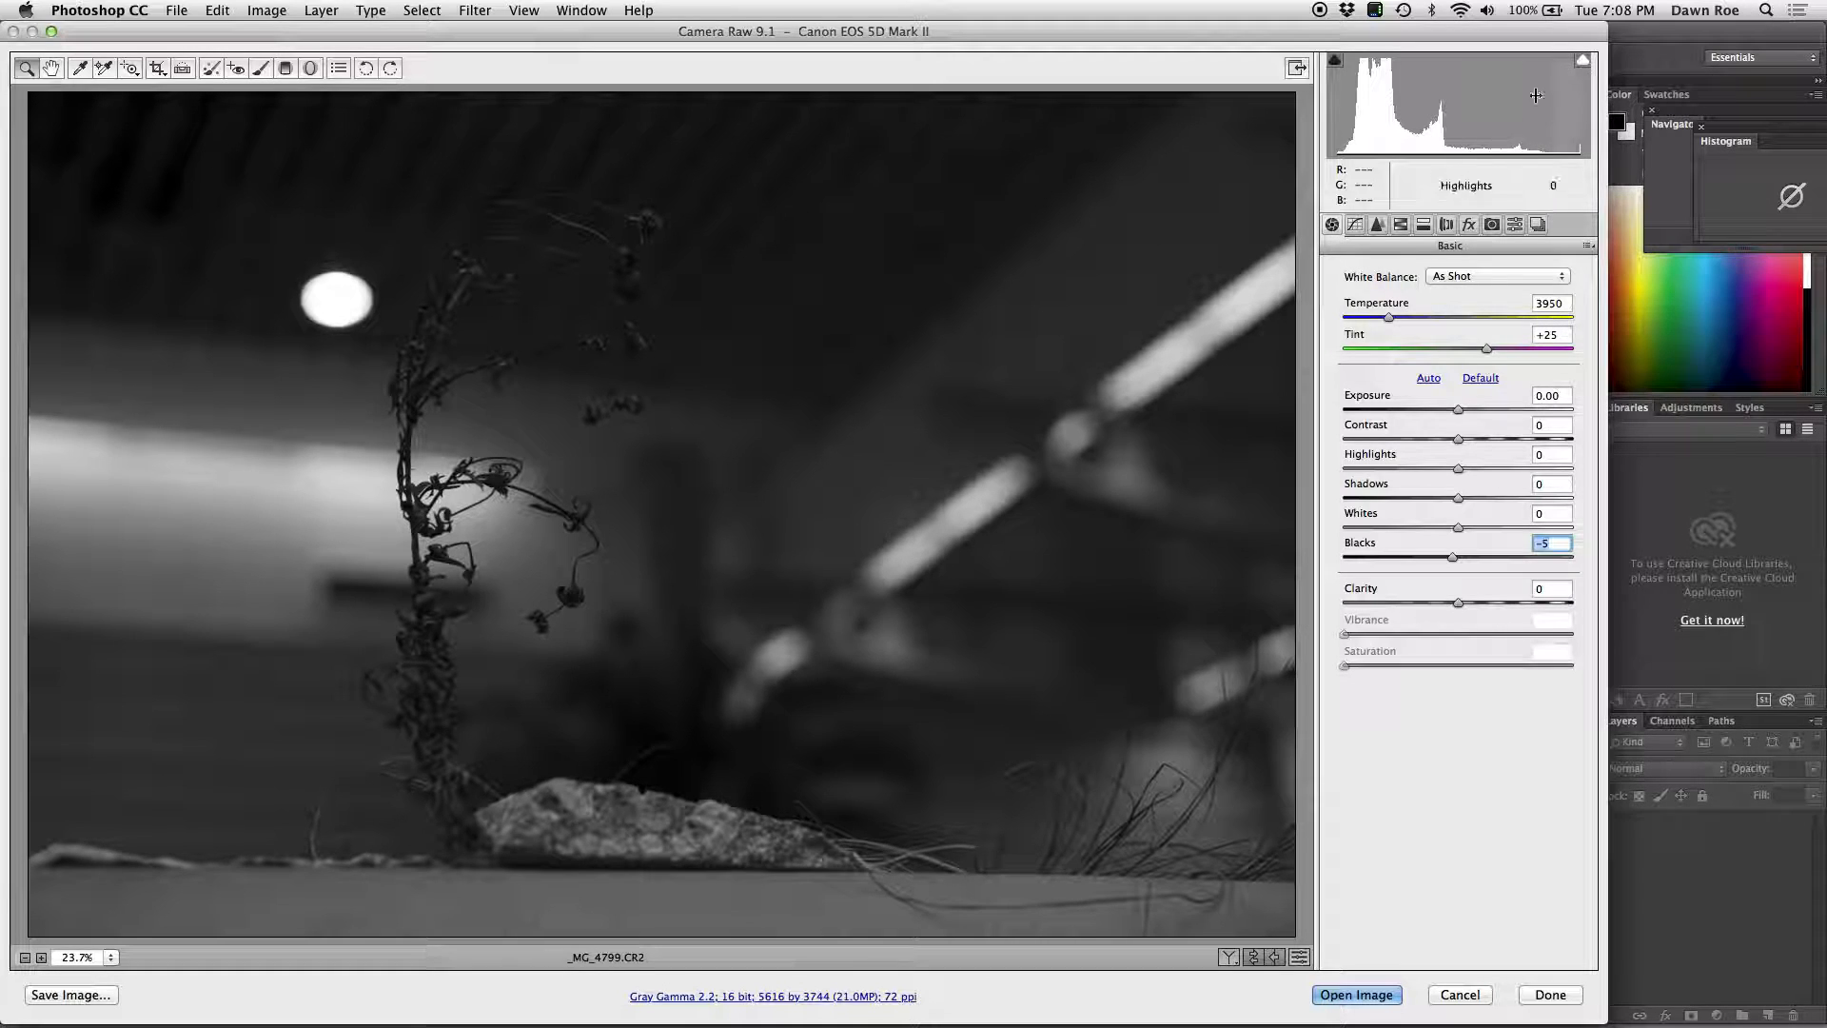
mouse_move(1458, 528)
mouse_down()
mouse_move(1358, 529)
mouse_move(1442, 522)
mouse_up()
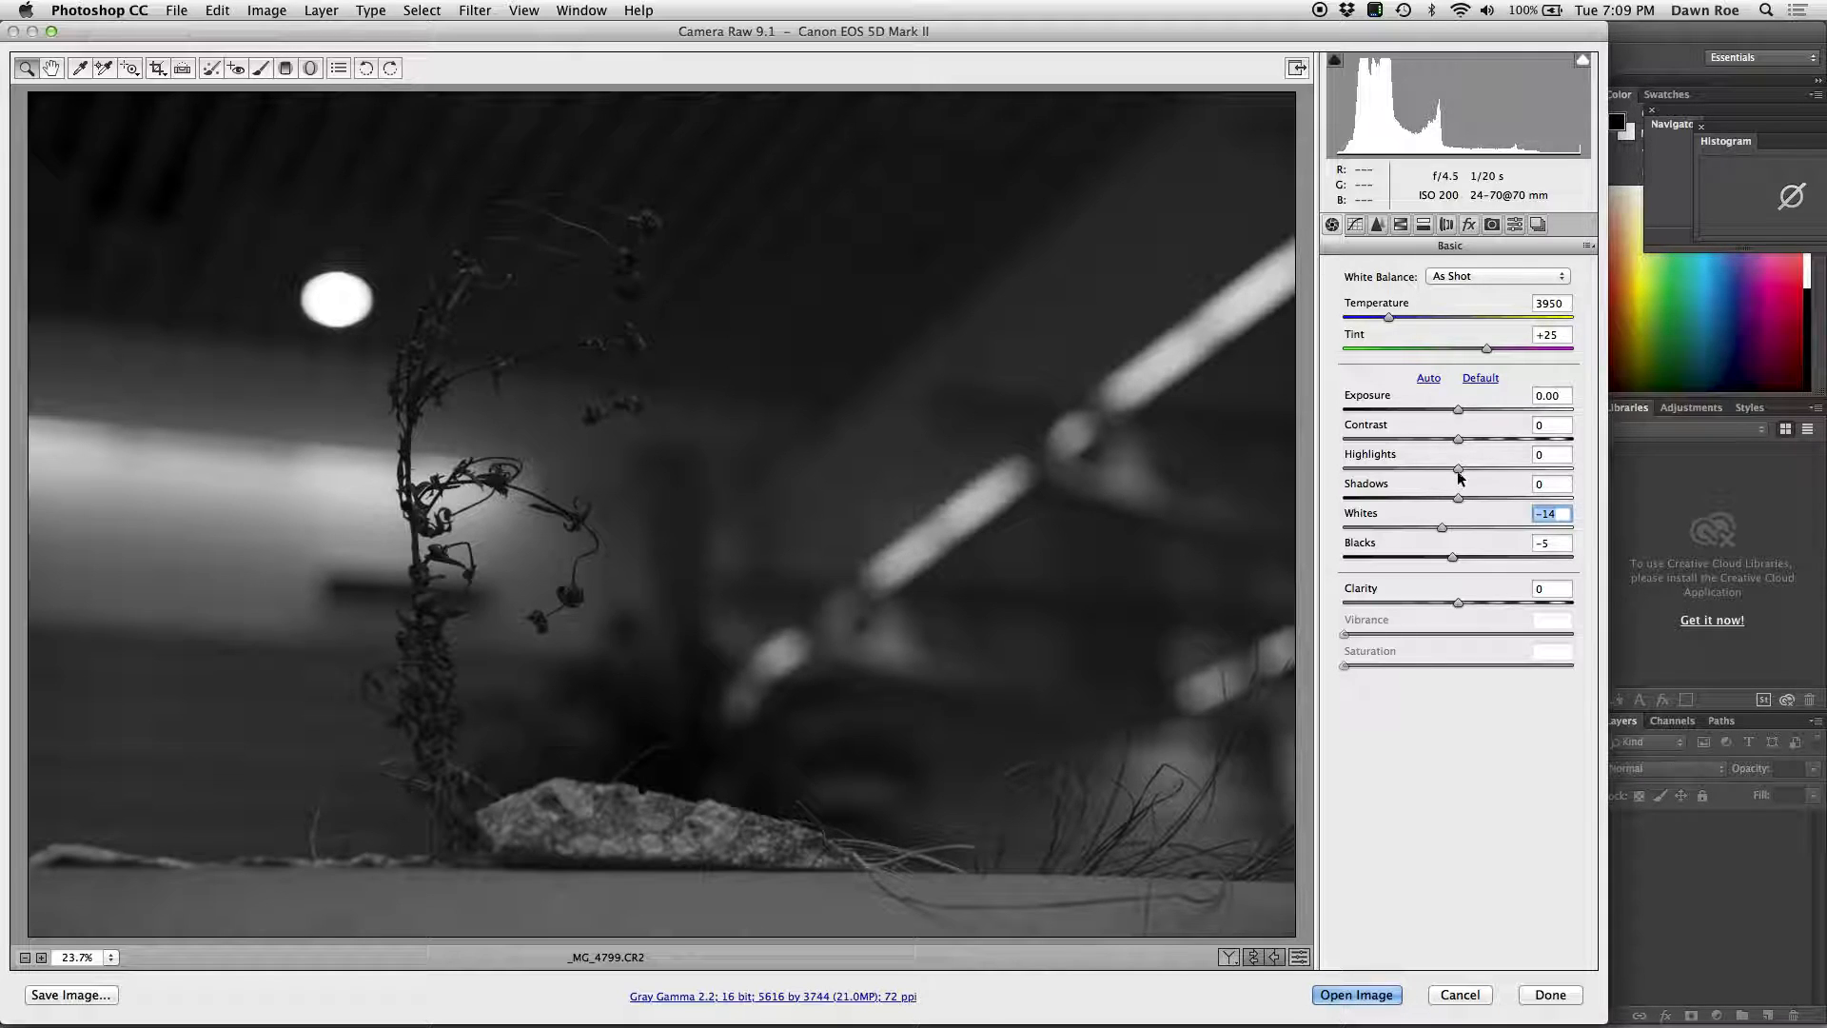
drag(1458, 468, 1425, 464)
click(1420, 461)
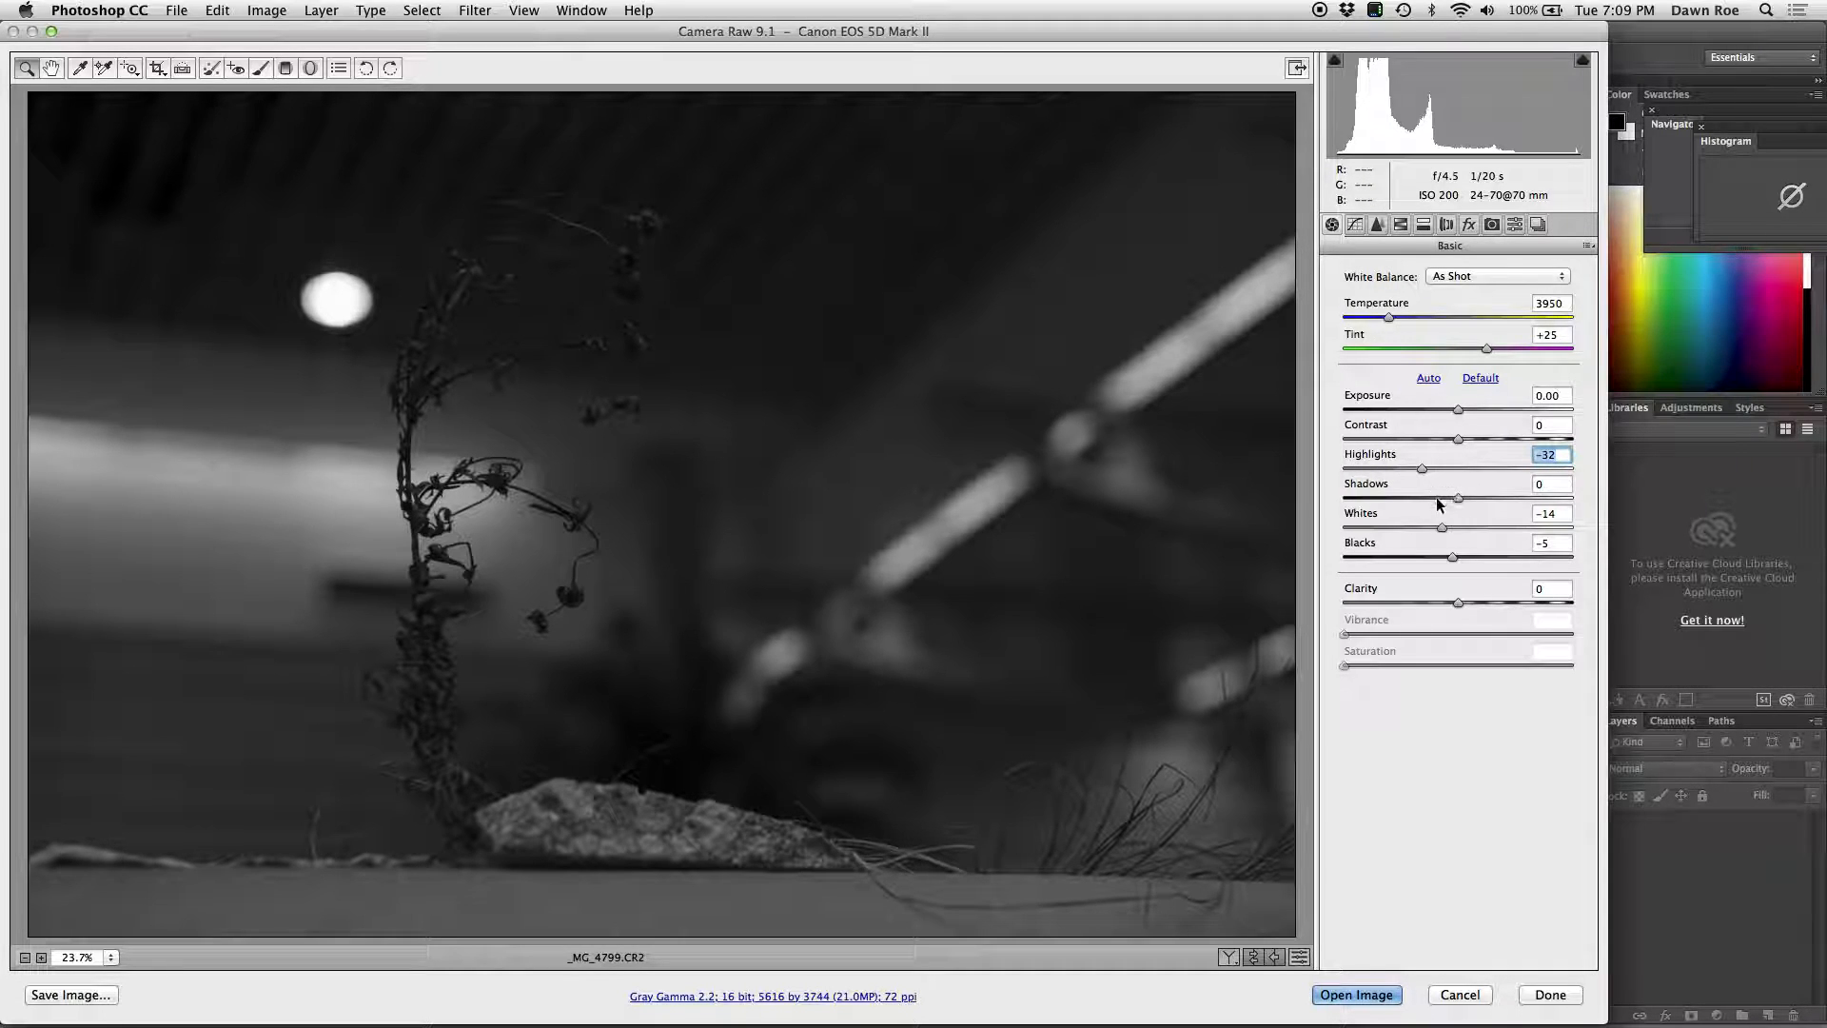
drag(1444, 529, 1468, 526)
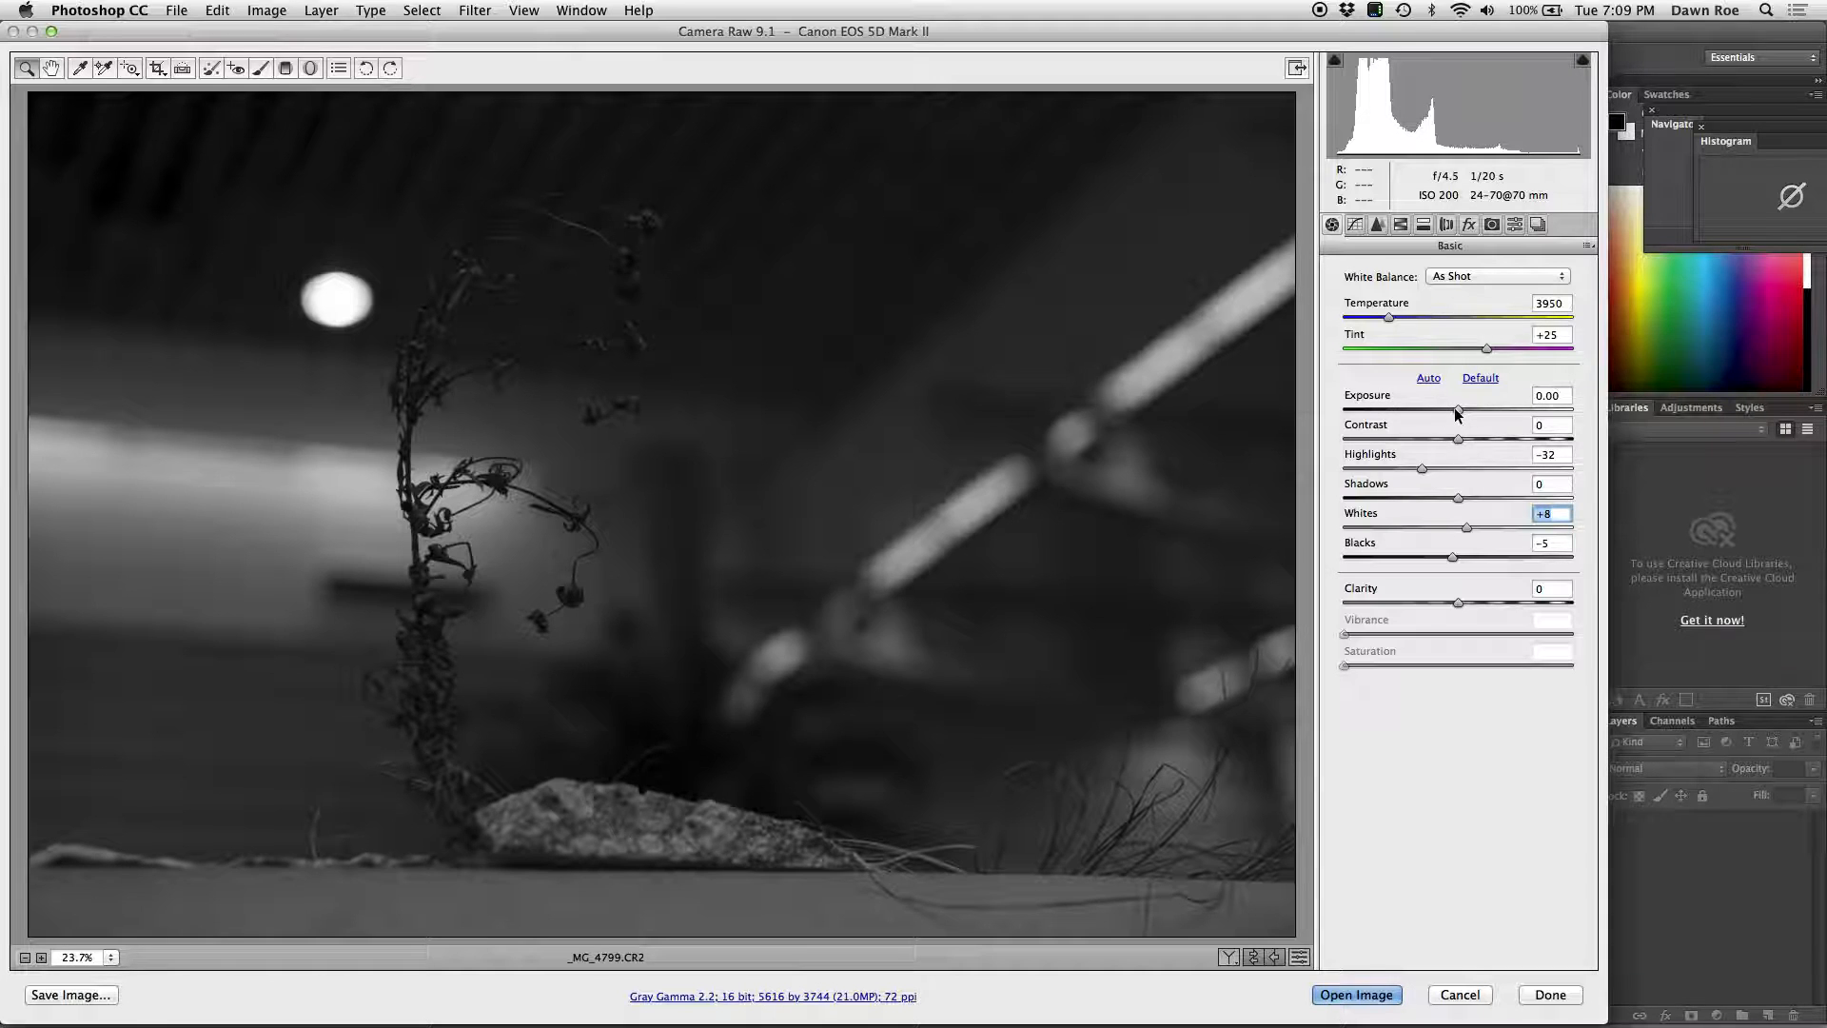
Step: Brighten the grayscale photo by setting Exposure to +0.30
drag(1455, 408, 1474, 409)
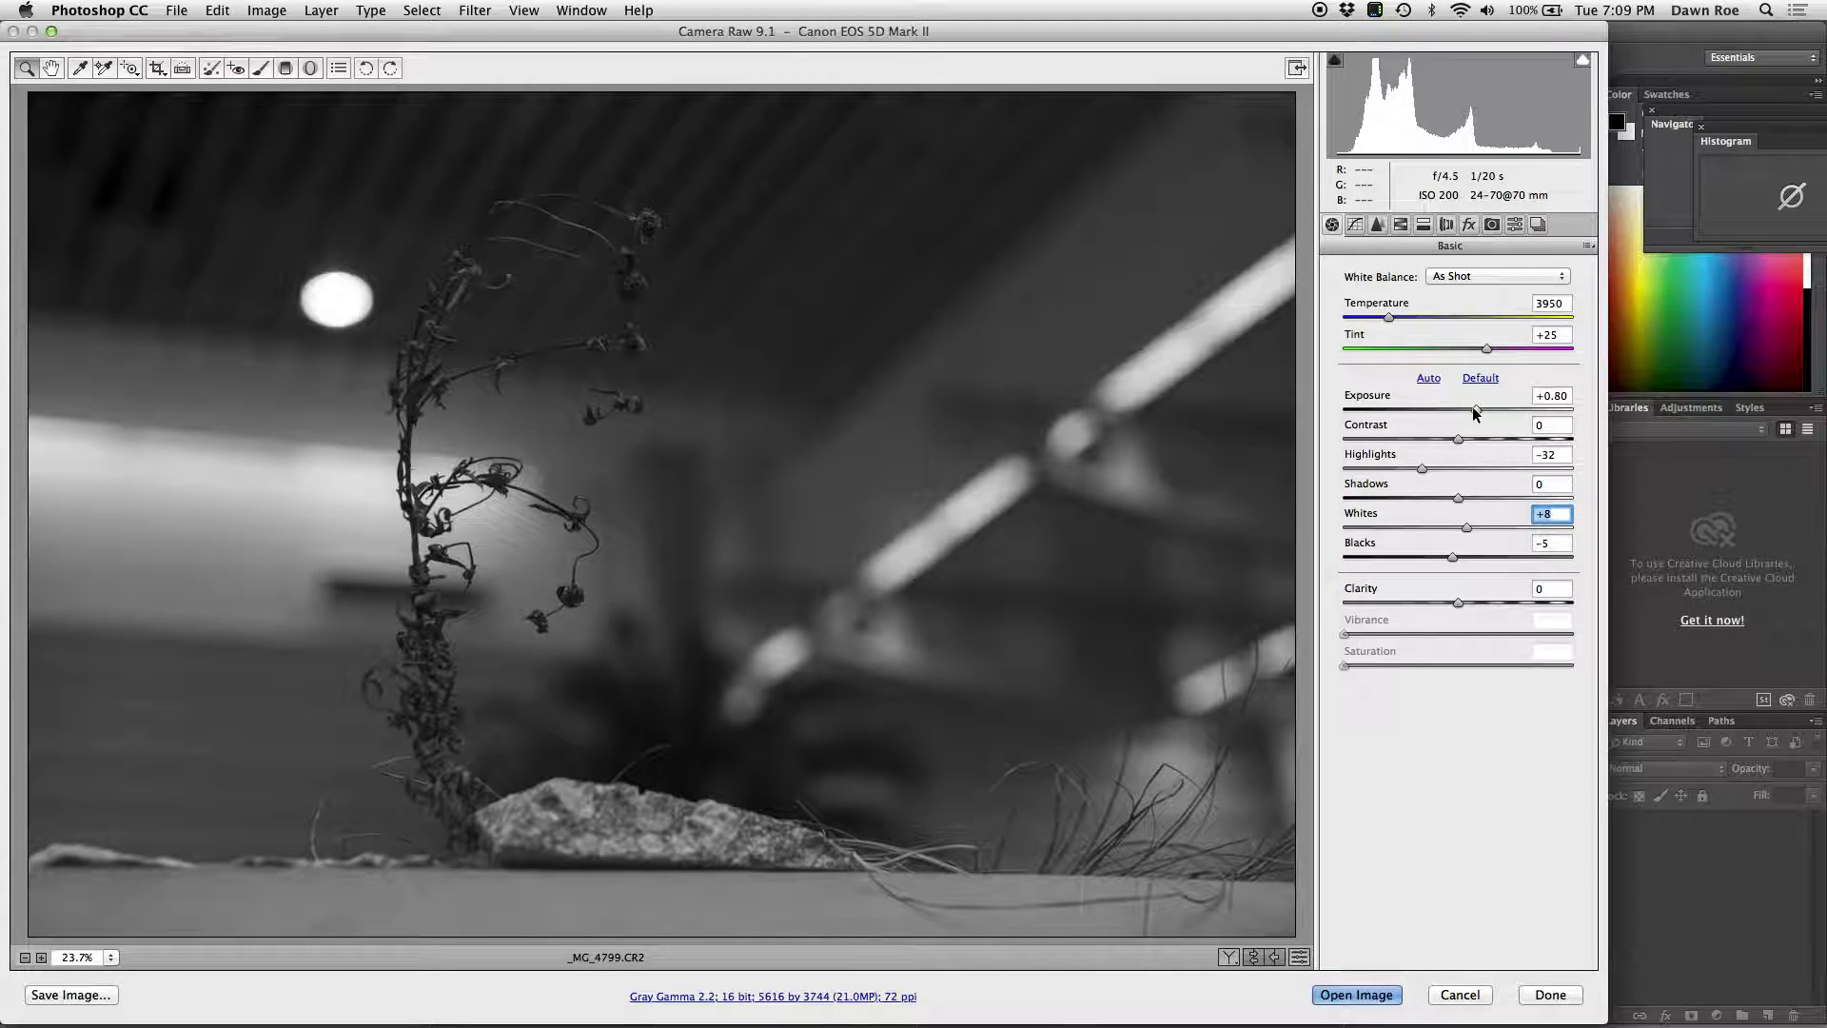
click(1472, 408)
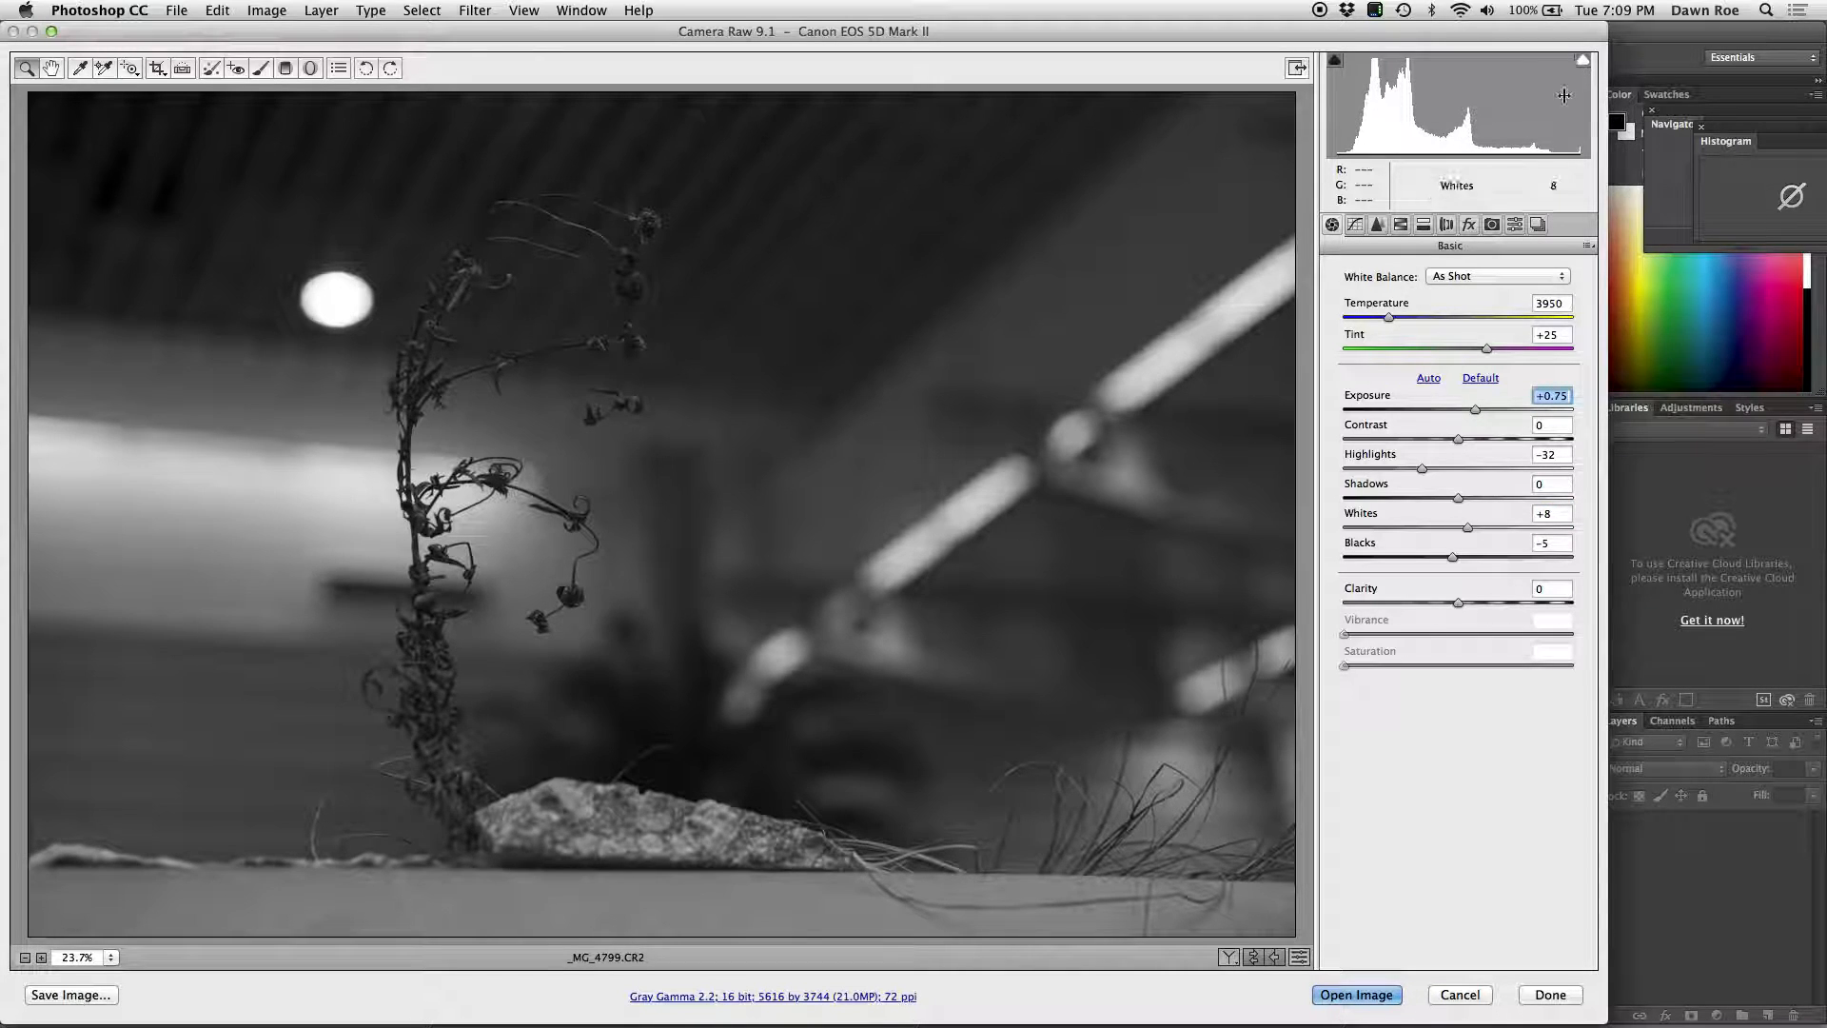
drag(1471, 407, 1463, 410)
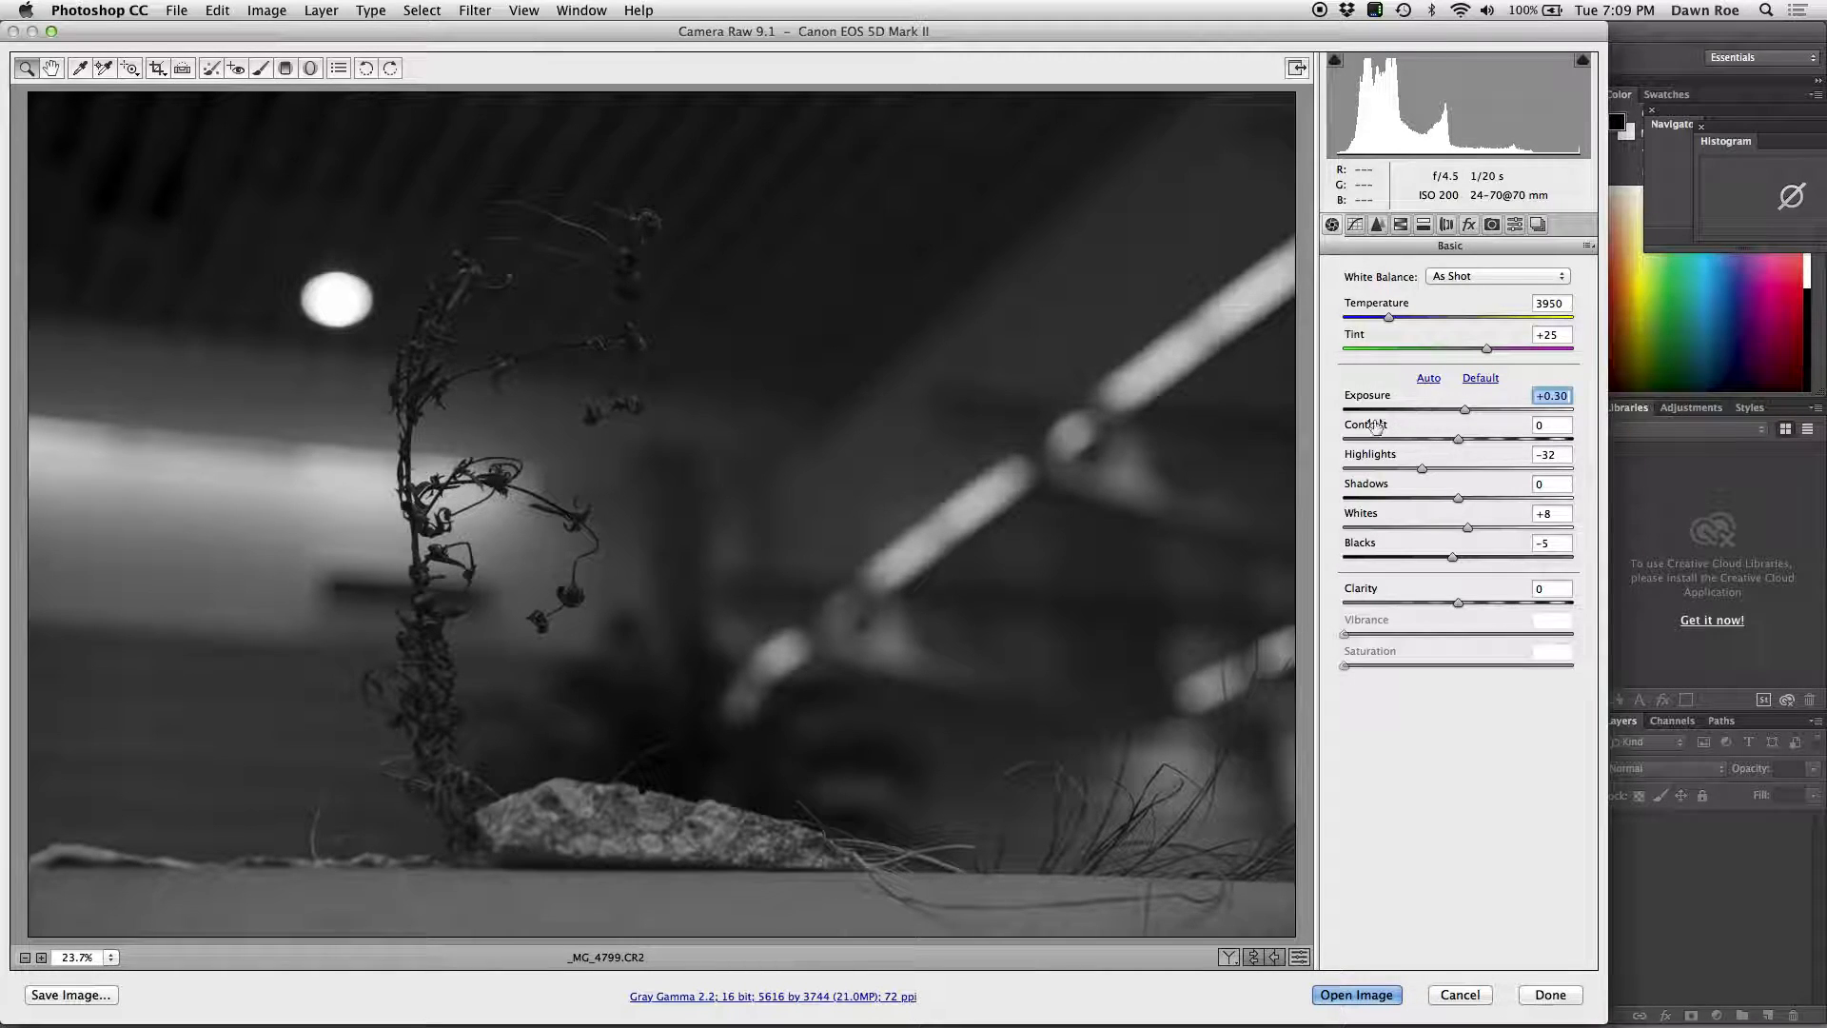
Step: Set Contrast to +6 and Shadows to +23 for the grayscale photo
drag(1463, 439, 1518, 439)
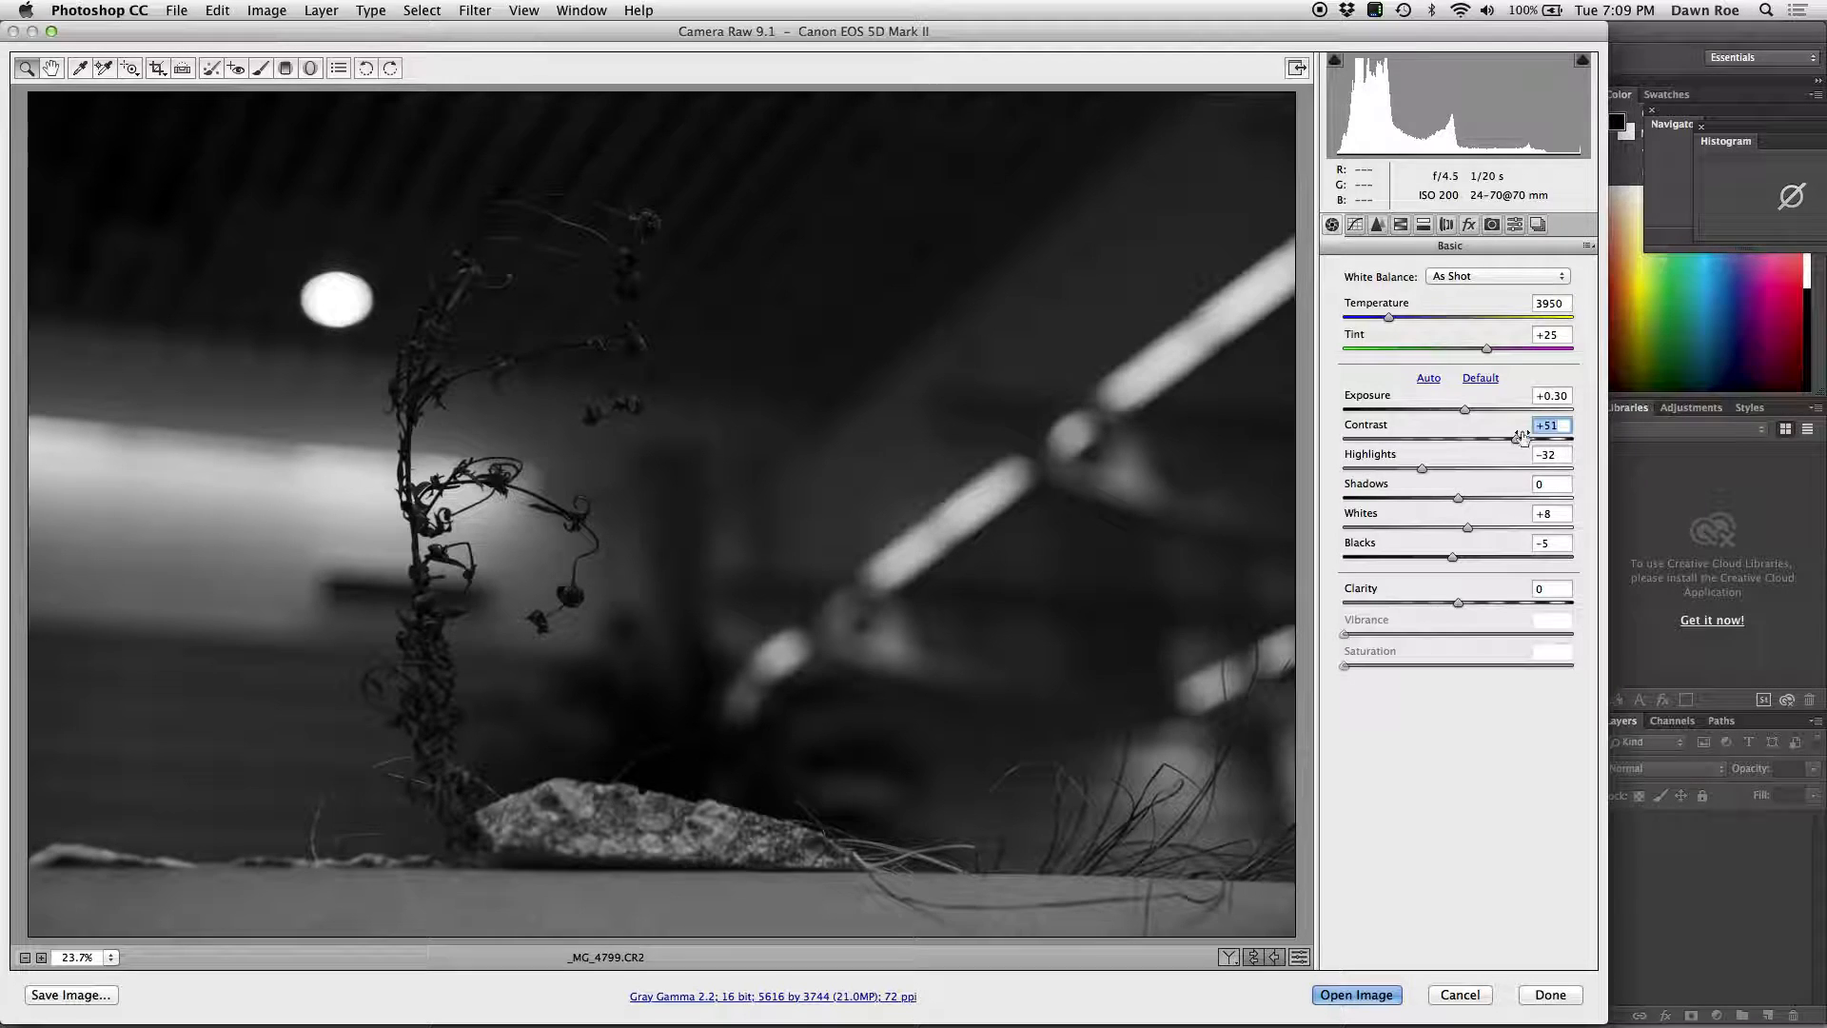
drag(1517, 438, 1466, 450)
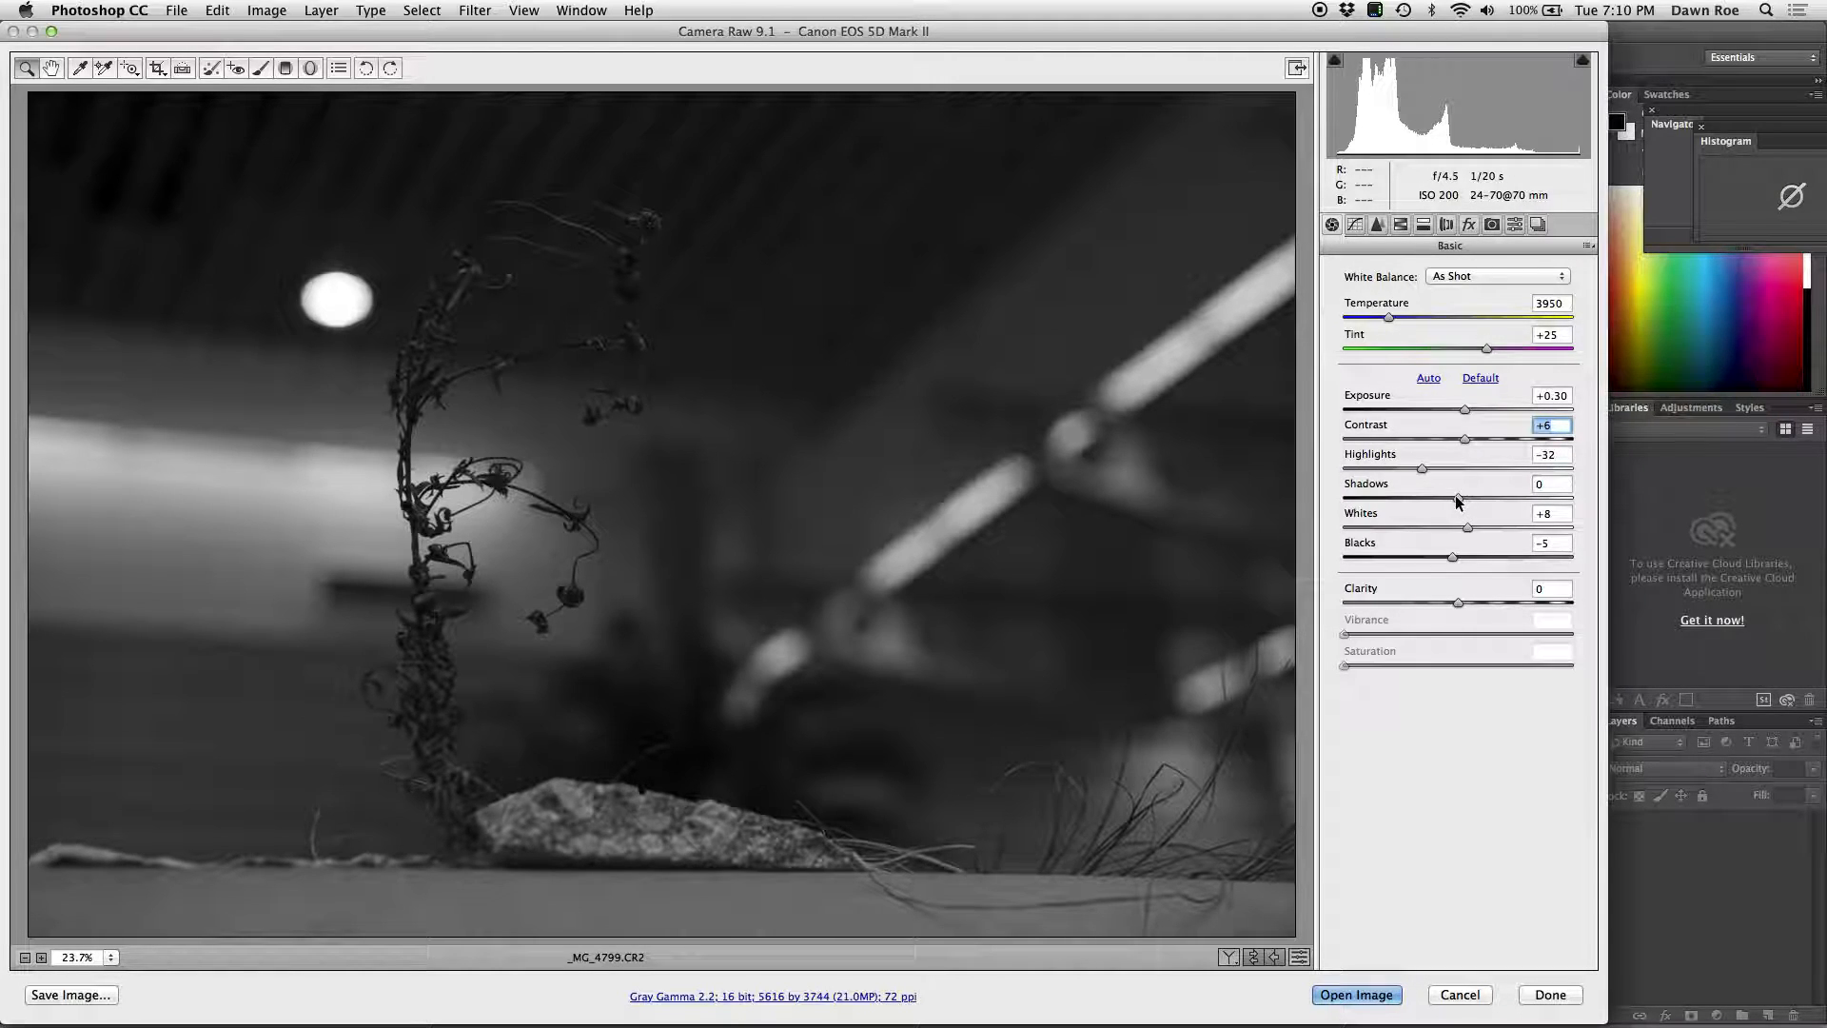
drag(1458, 496, 1482, 493)
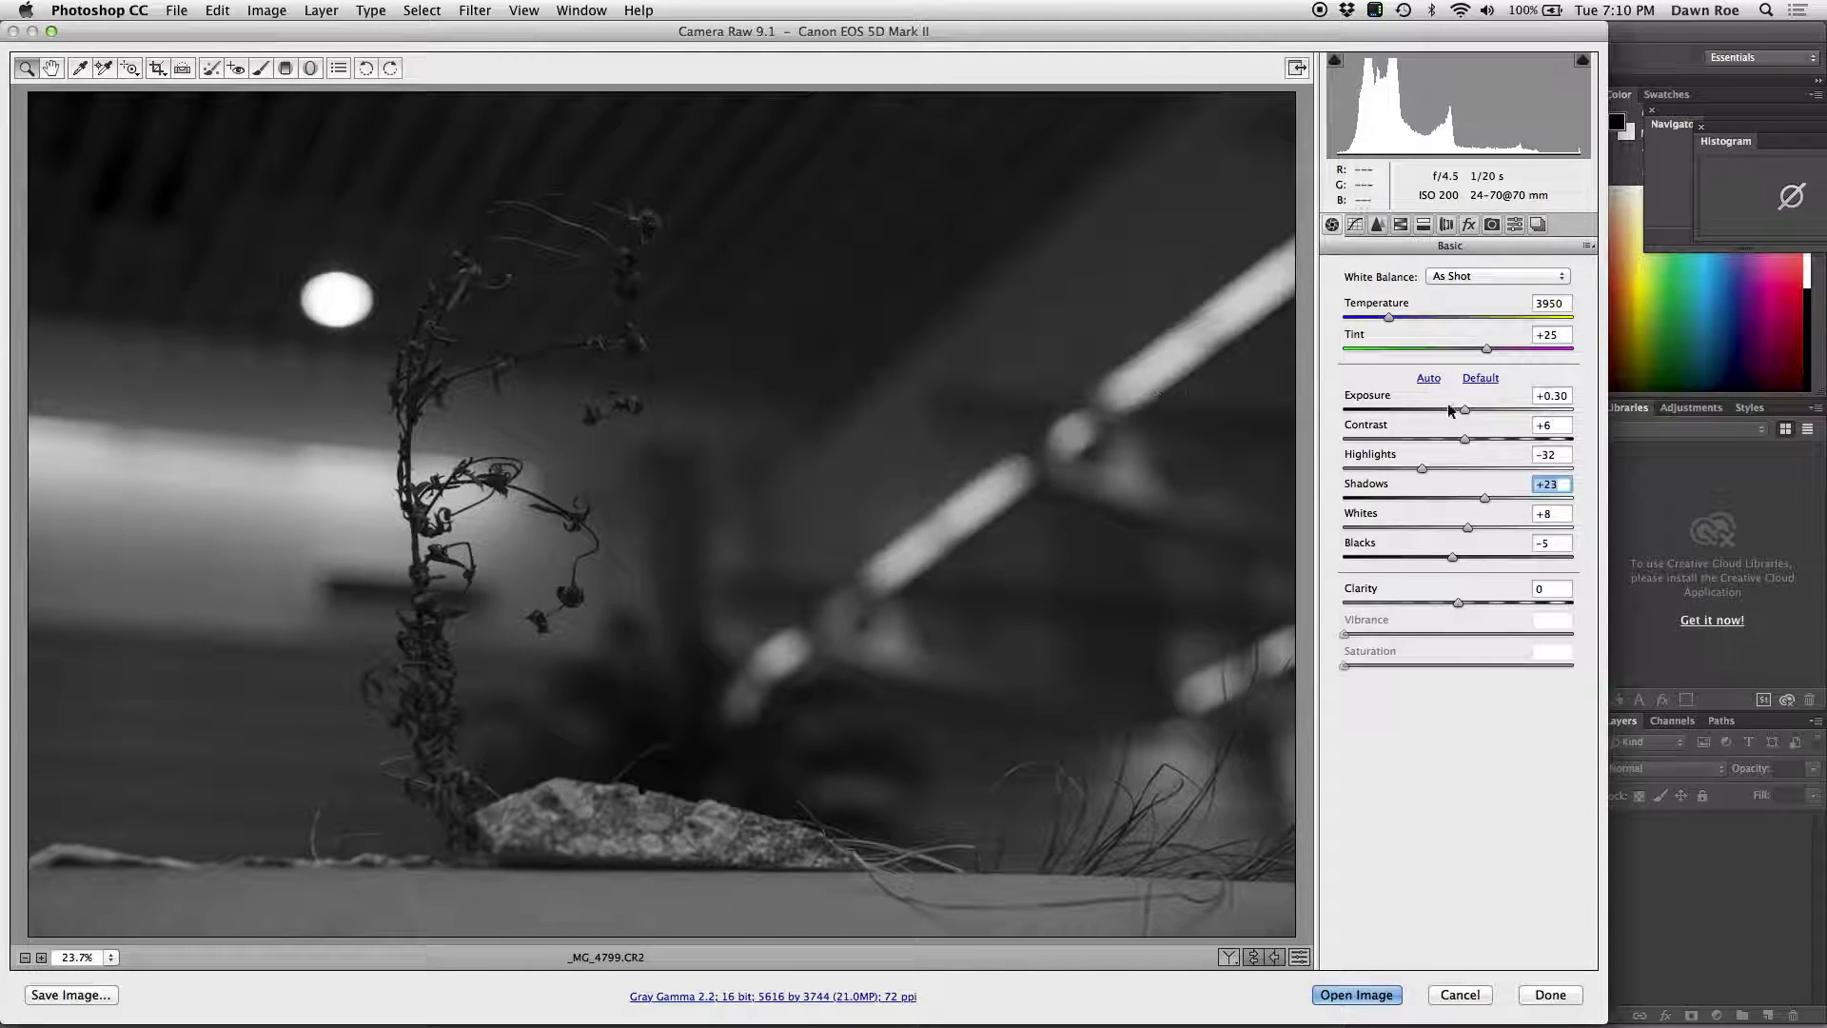
Step: Try an Exposure of +0.60 and return it to +0.30
drag(1465, 409, 1471, 411)
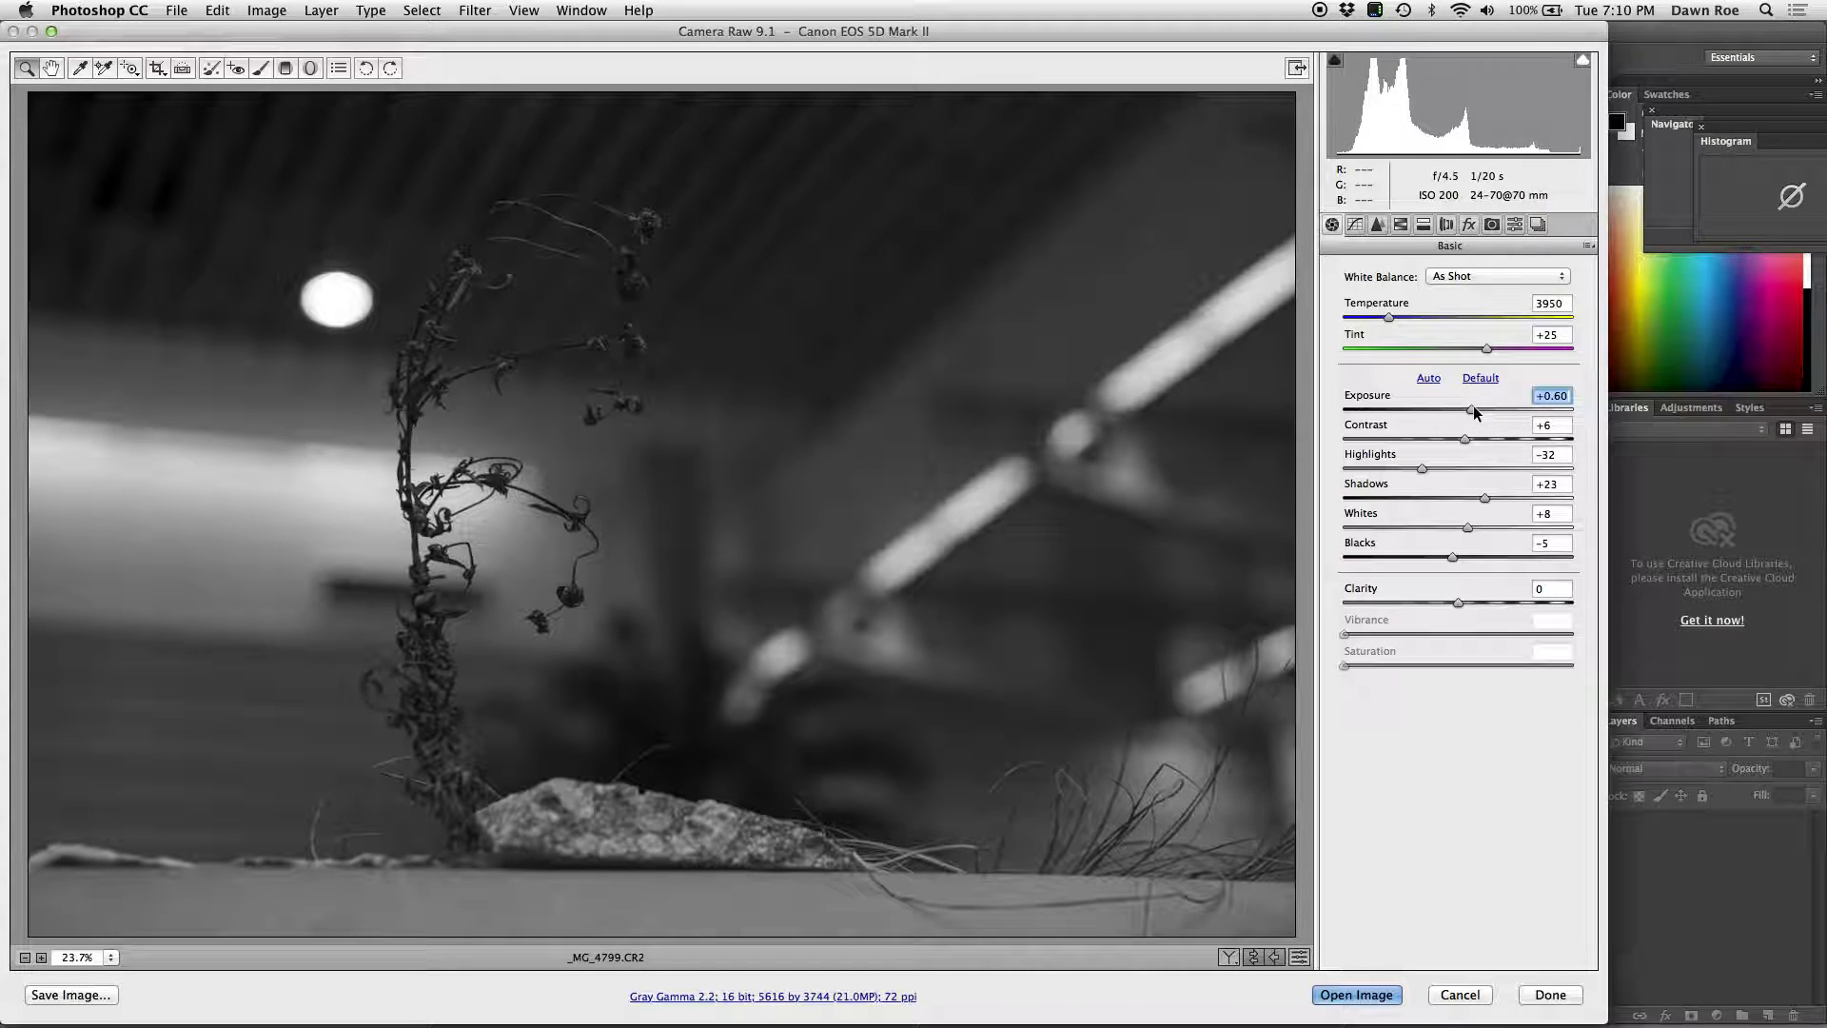
drag(1472, 409, 1464, 409)
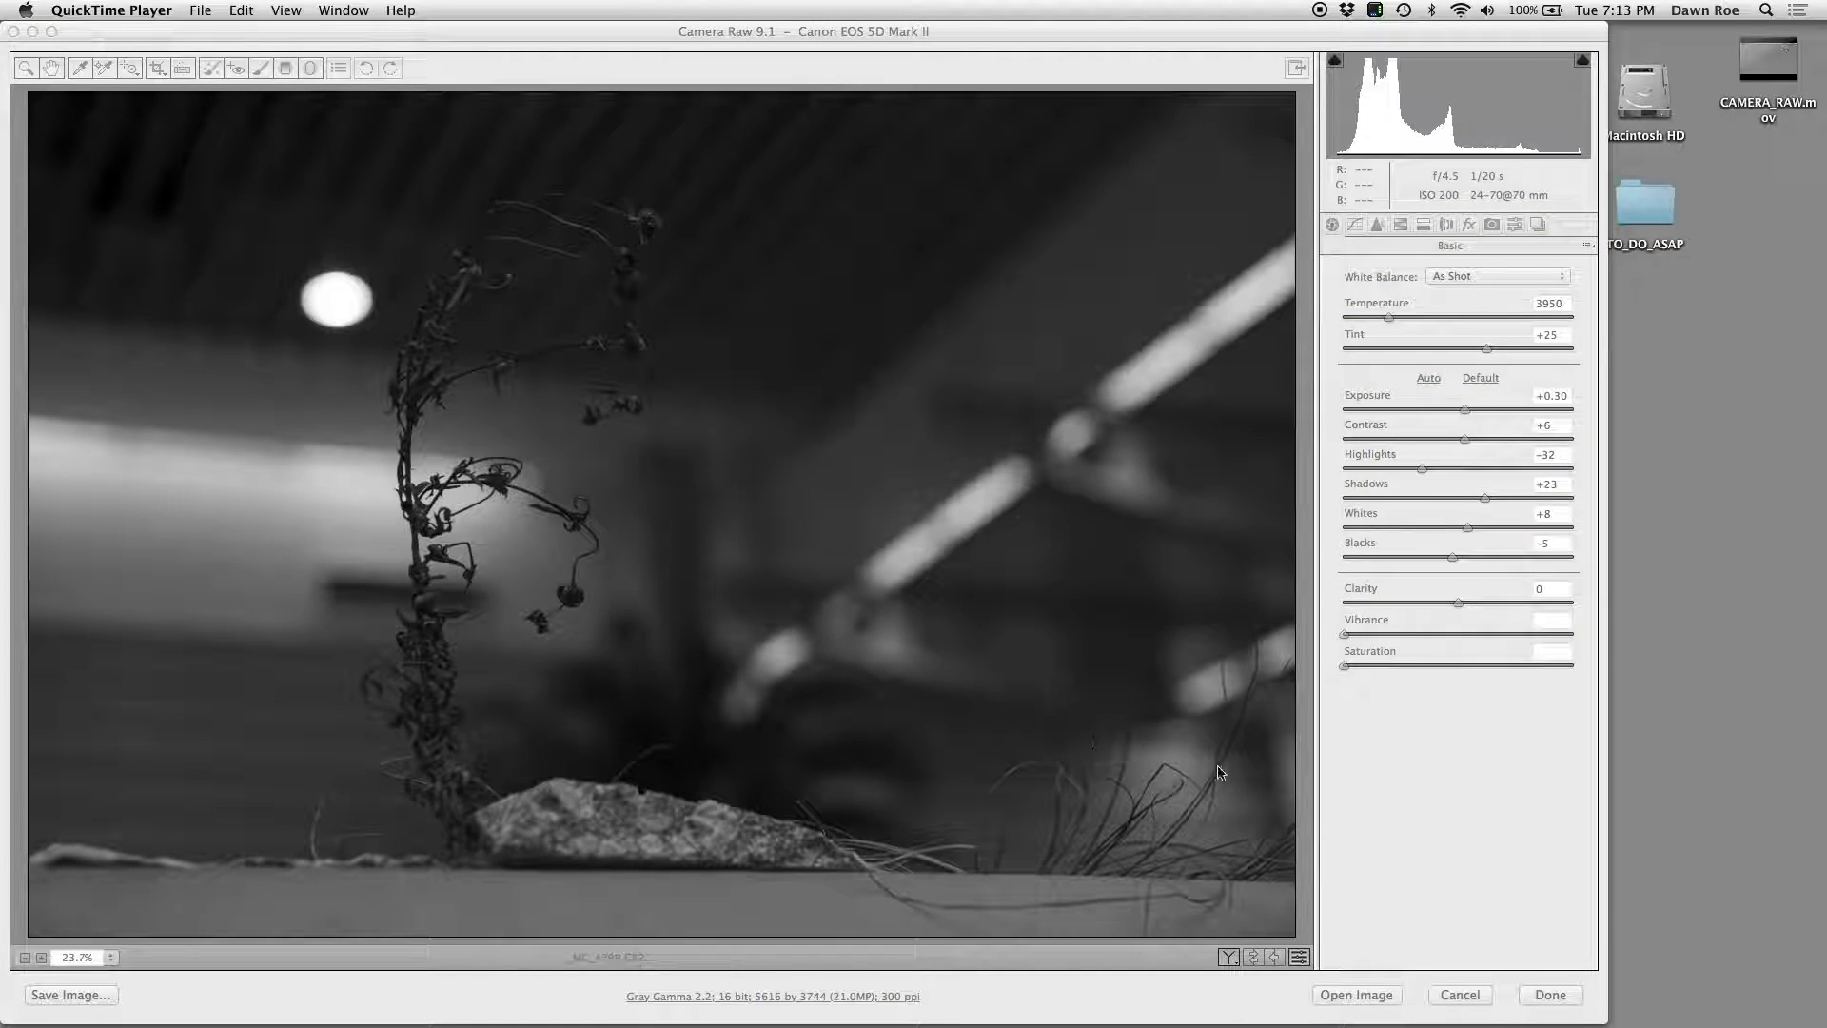
Step: Open Camera Raw's workflow options and look through the available color spaces without changing the selection
click(1367, 882)
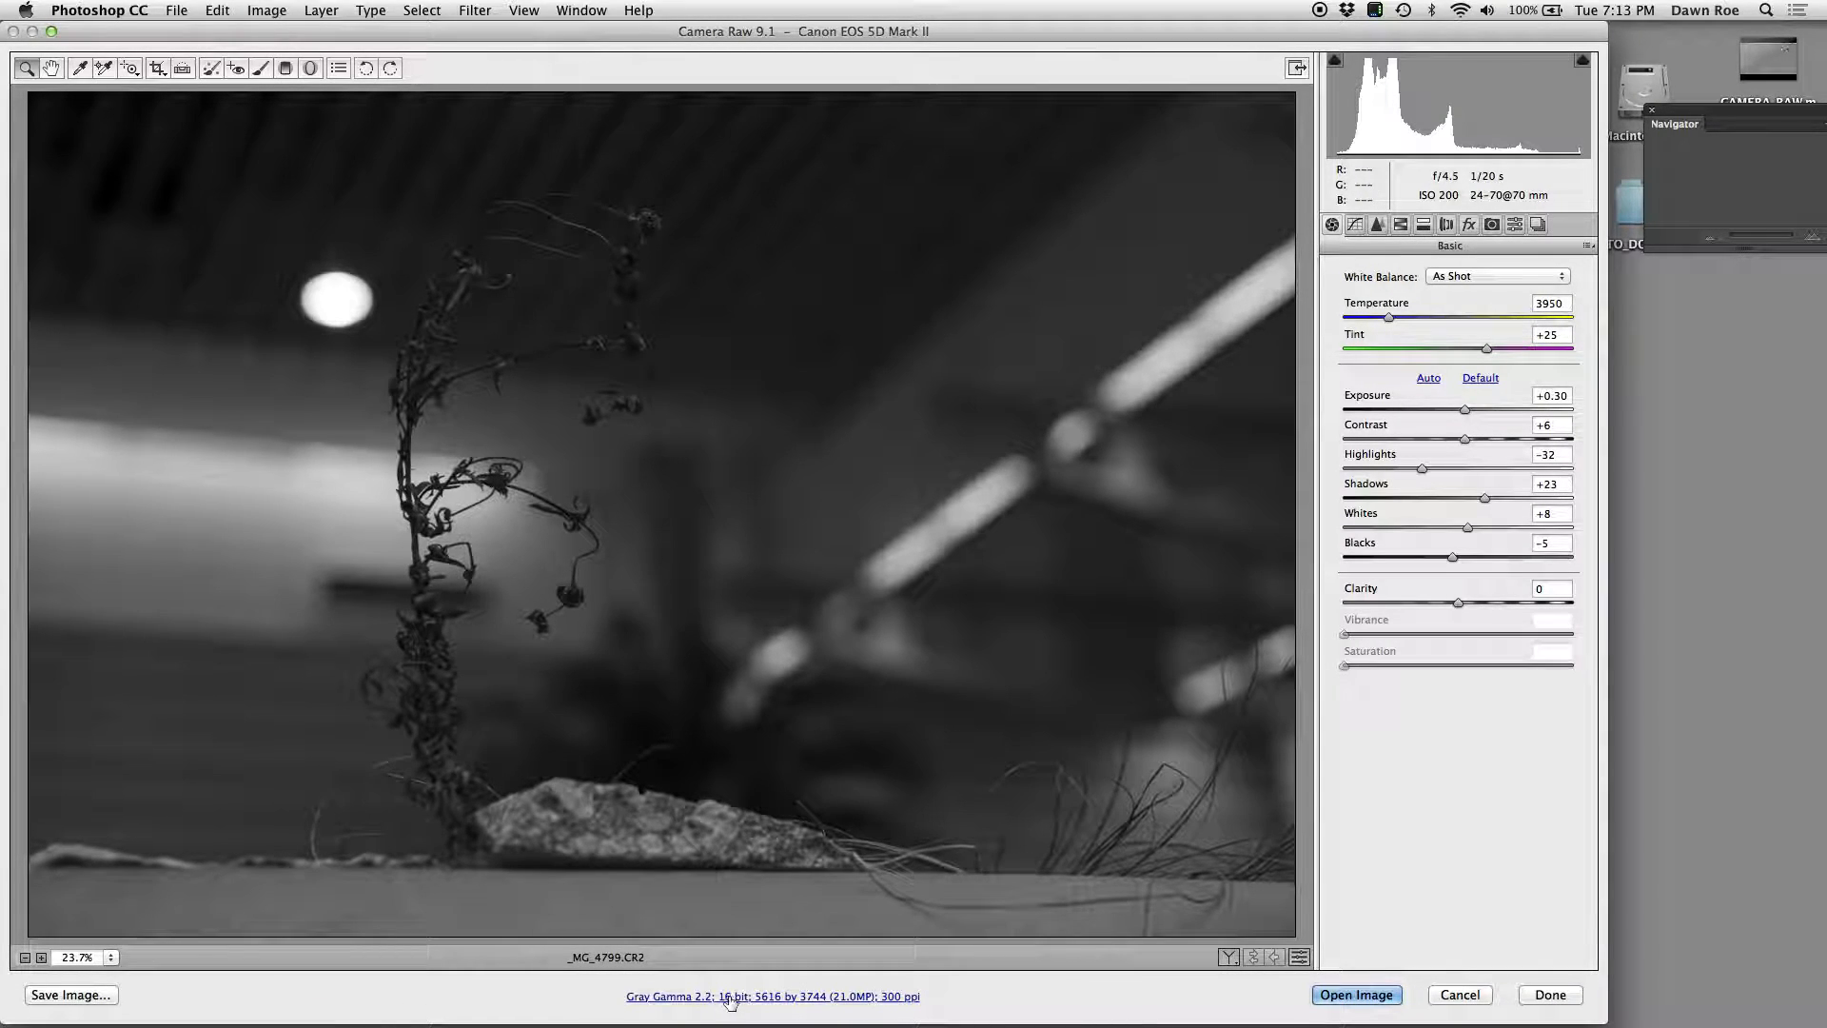
click(762, 996)
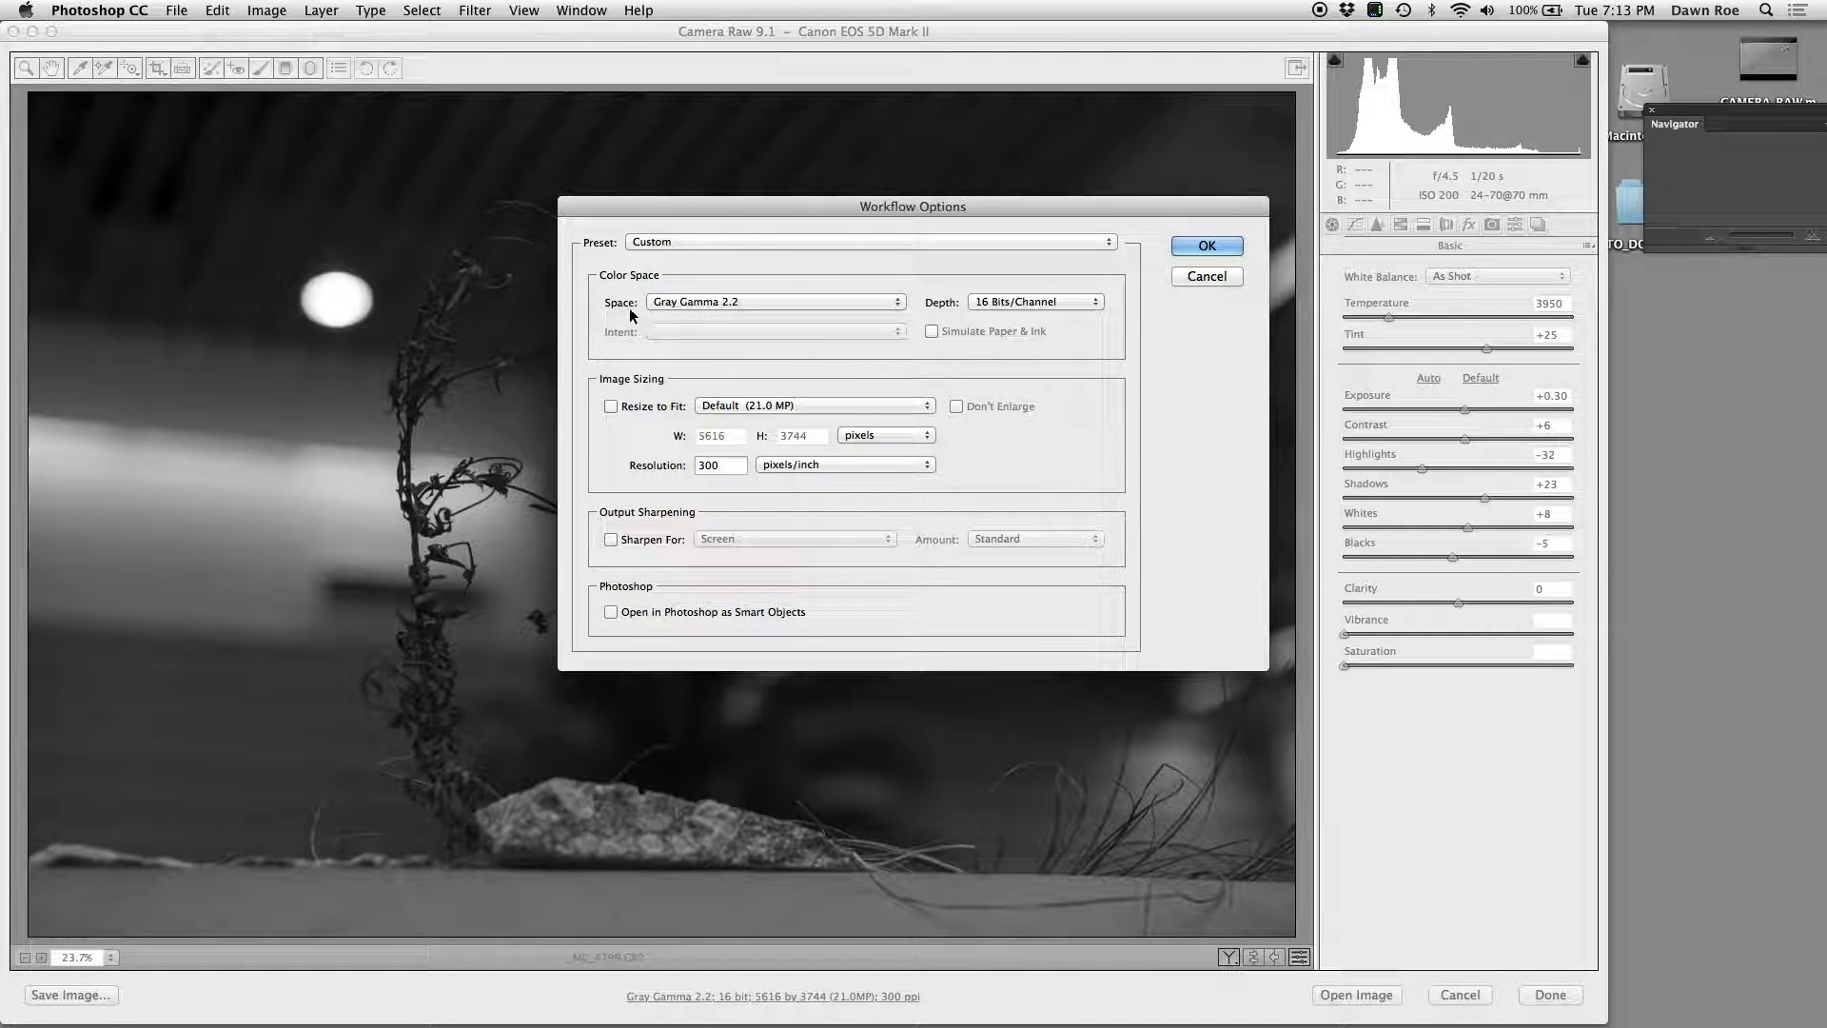
click(716, 303)
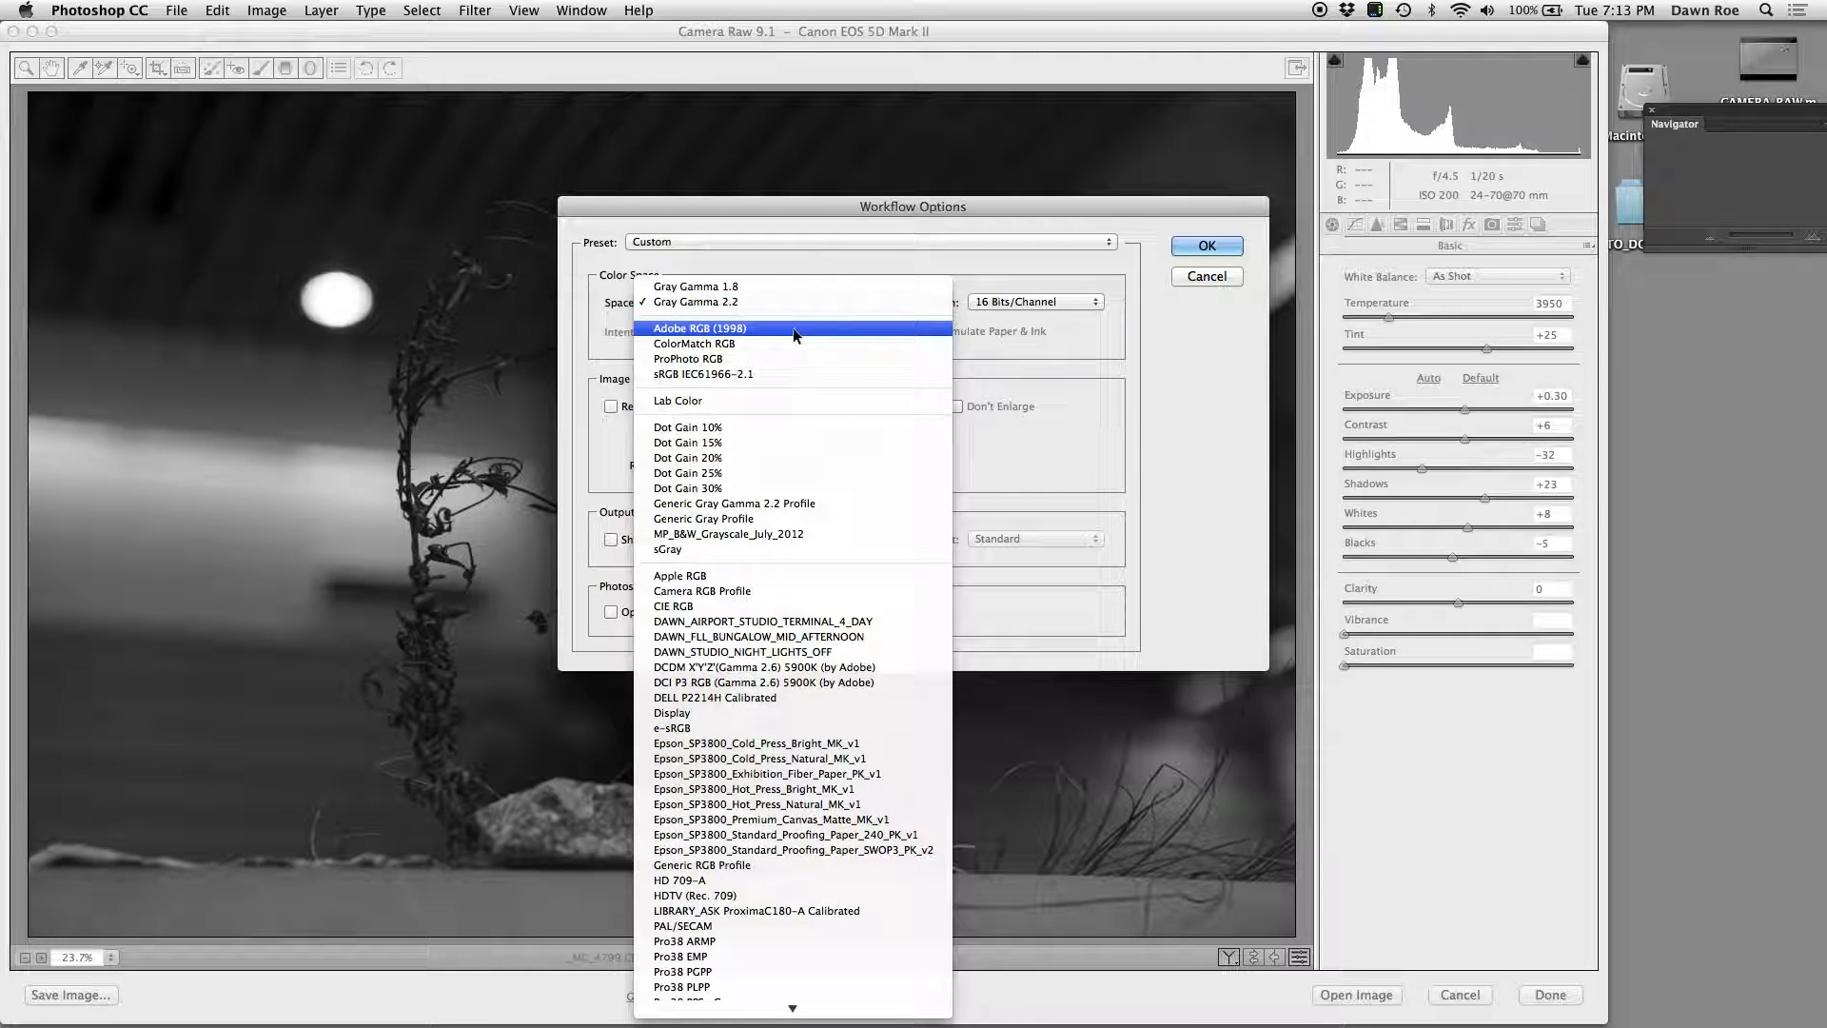
click(1192, 351)
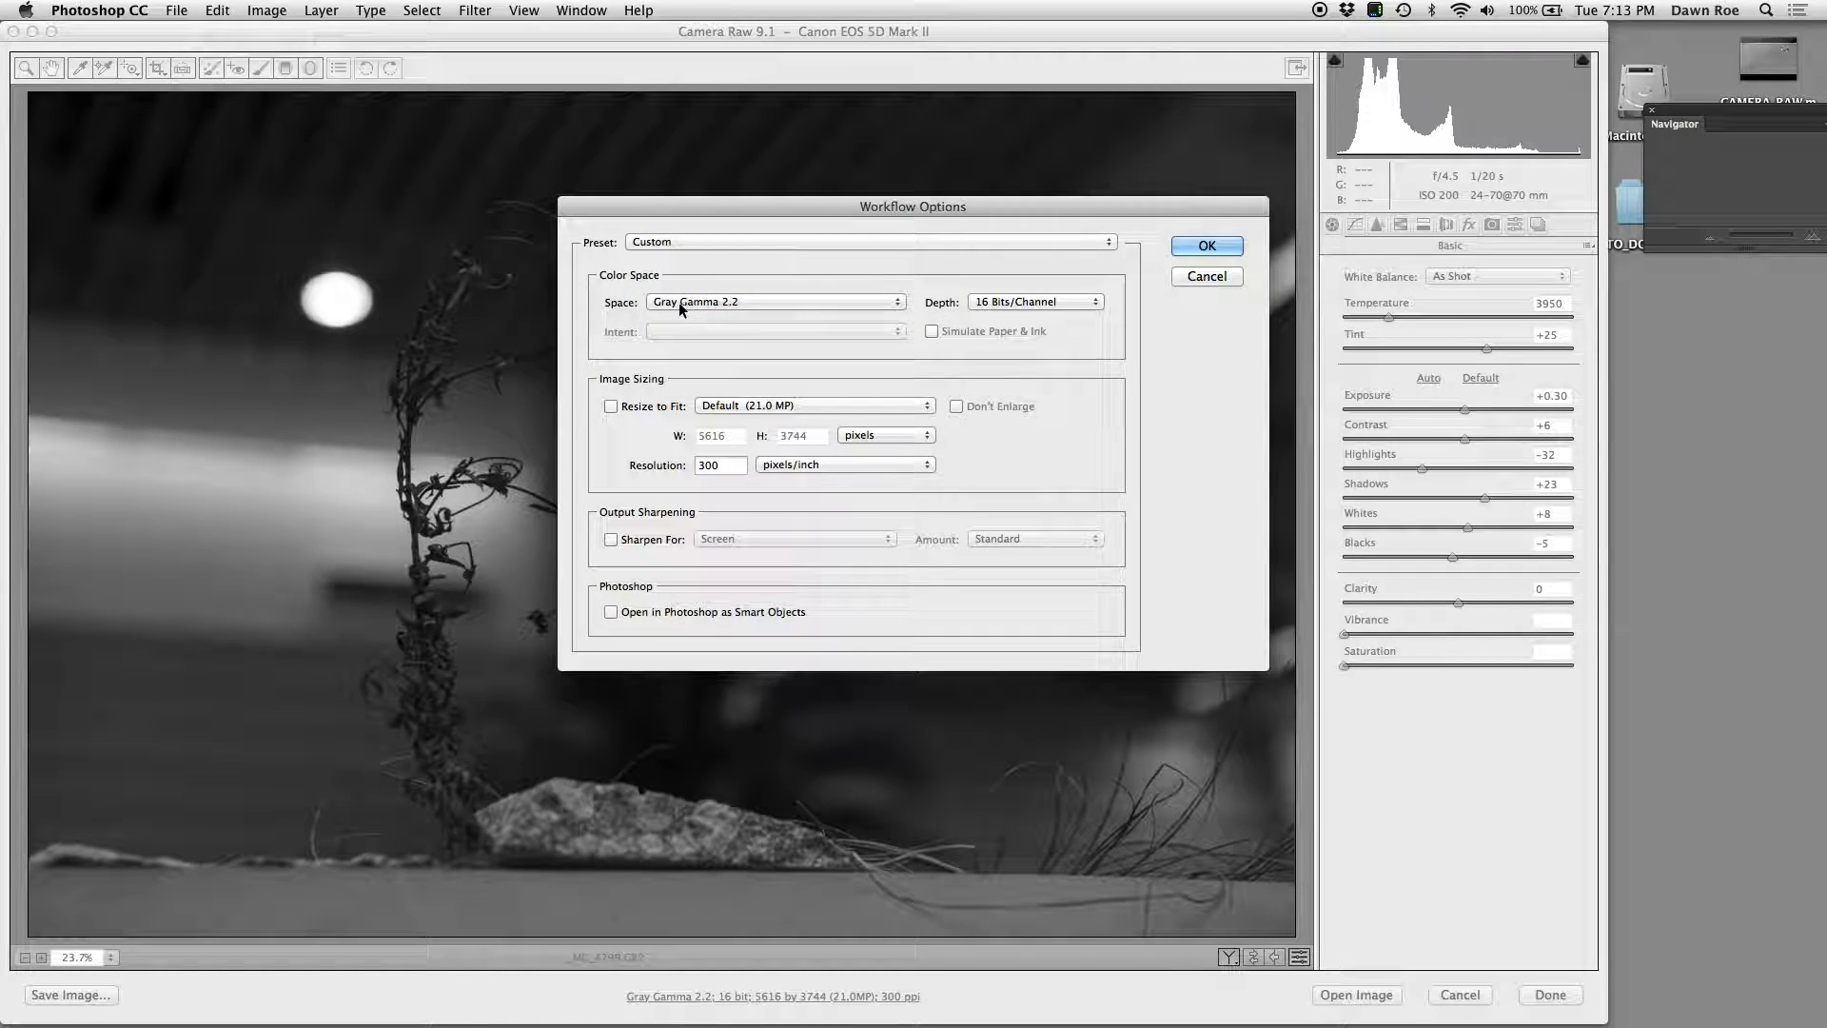
Step: Set the output depth to 8 Bits/Channel, check the resolution value and accept the workflow options
click(999, 300)
click(1000, 284)
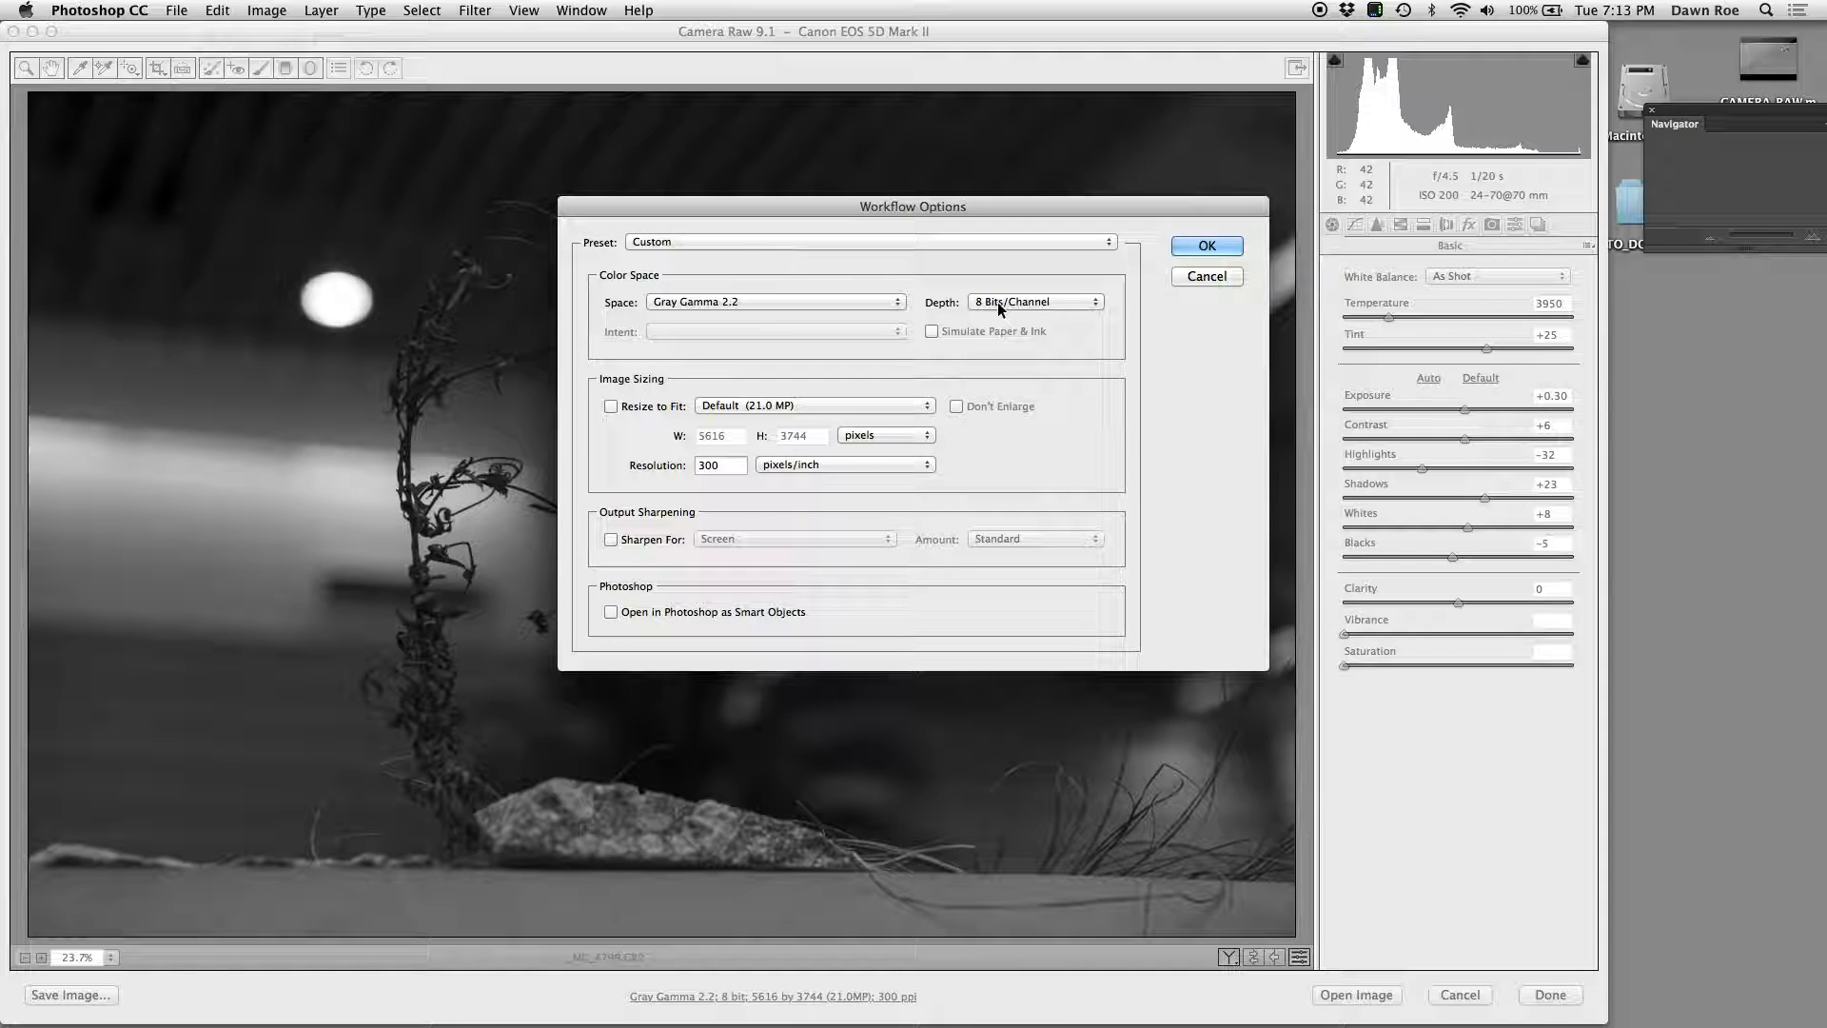
click(997, 301)
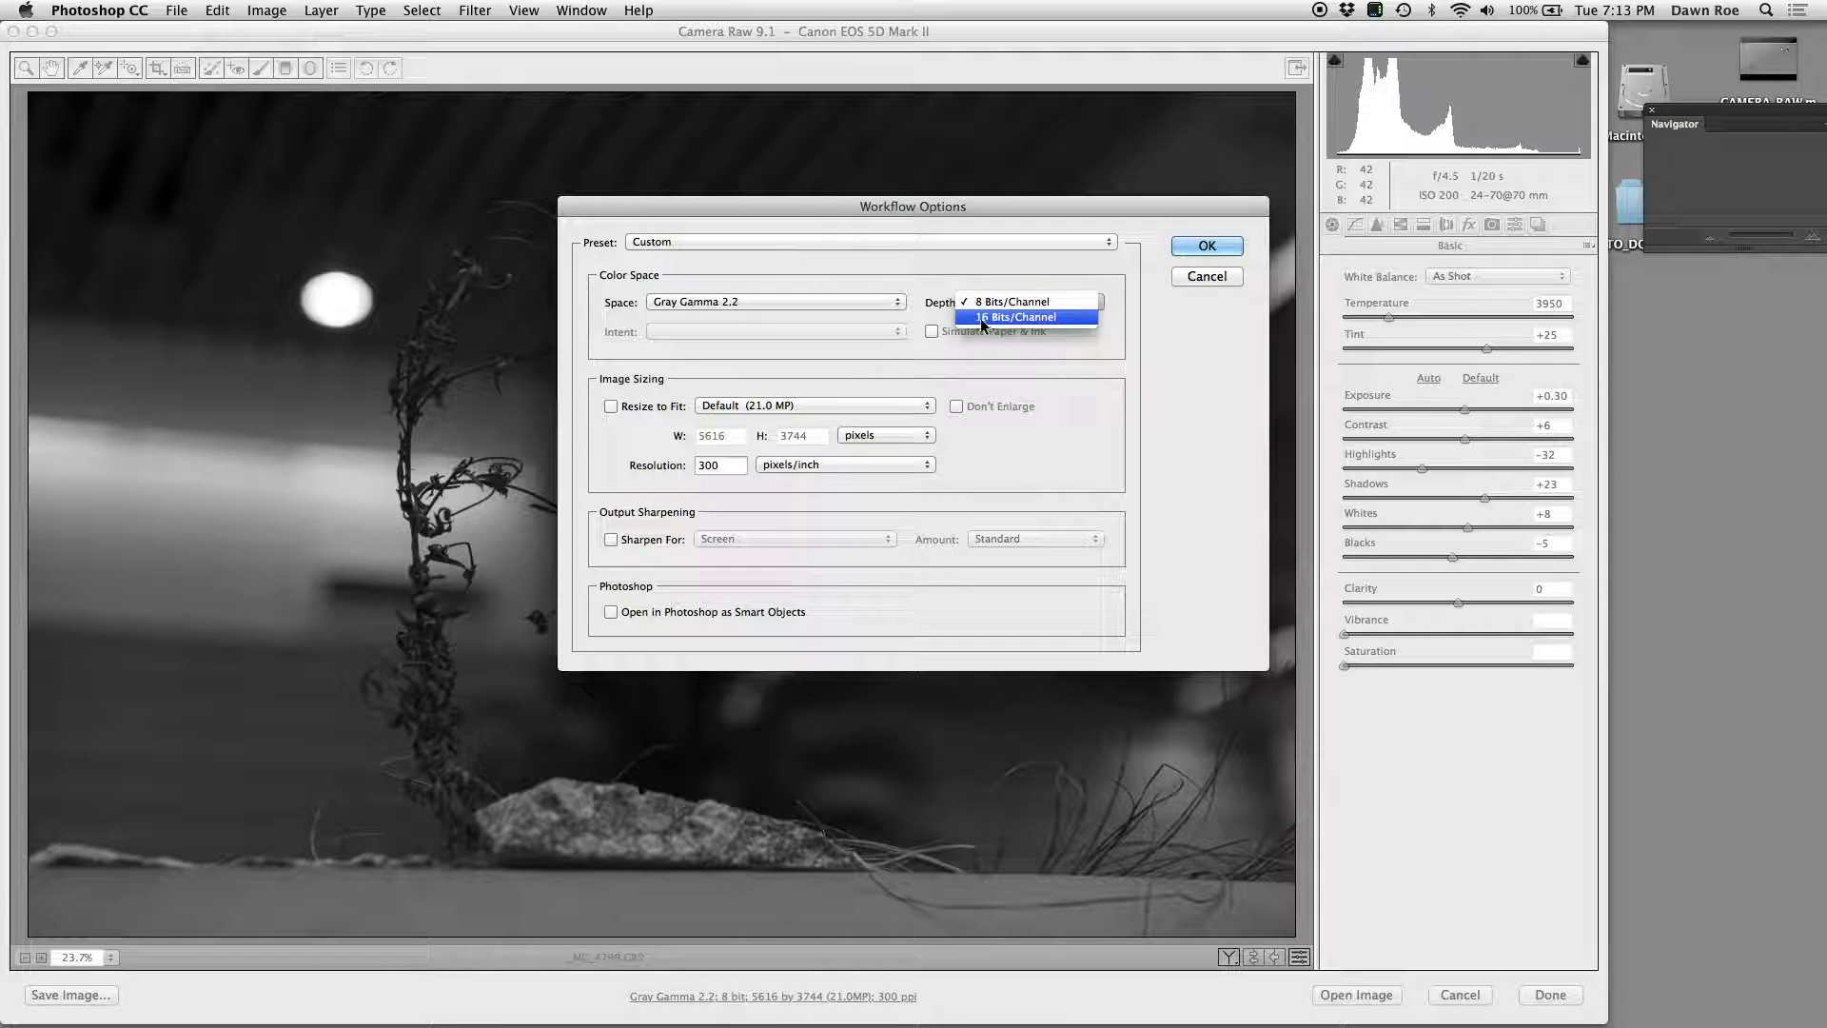
click(977, 303)
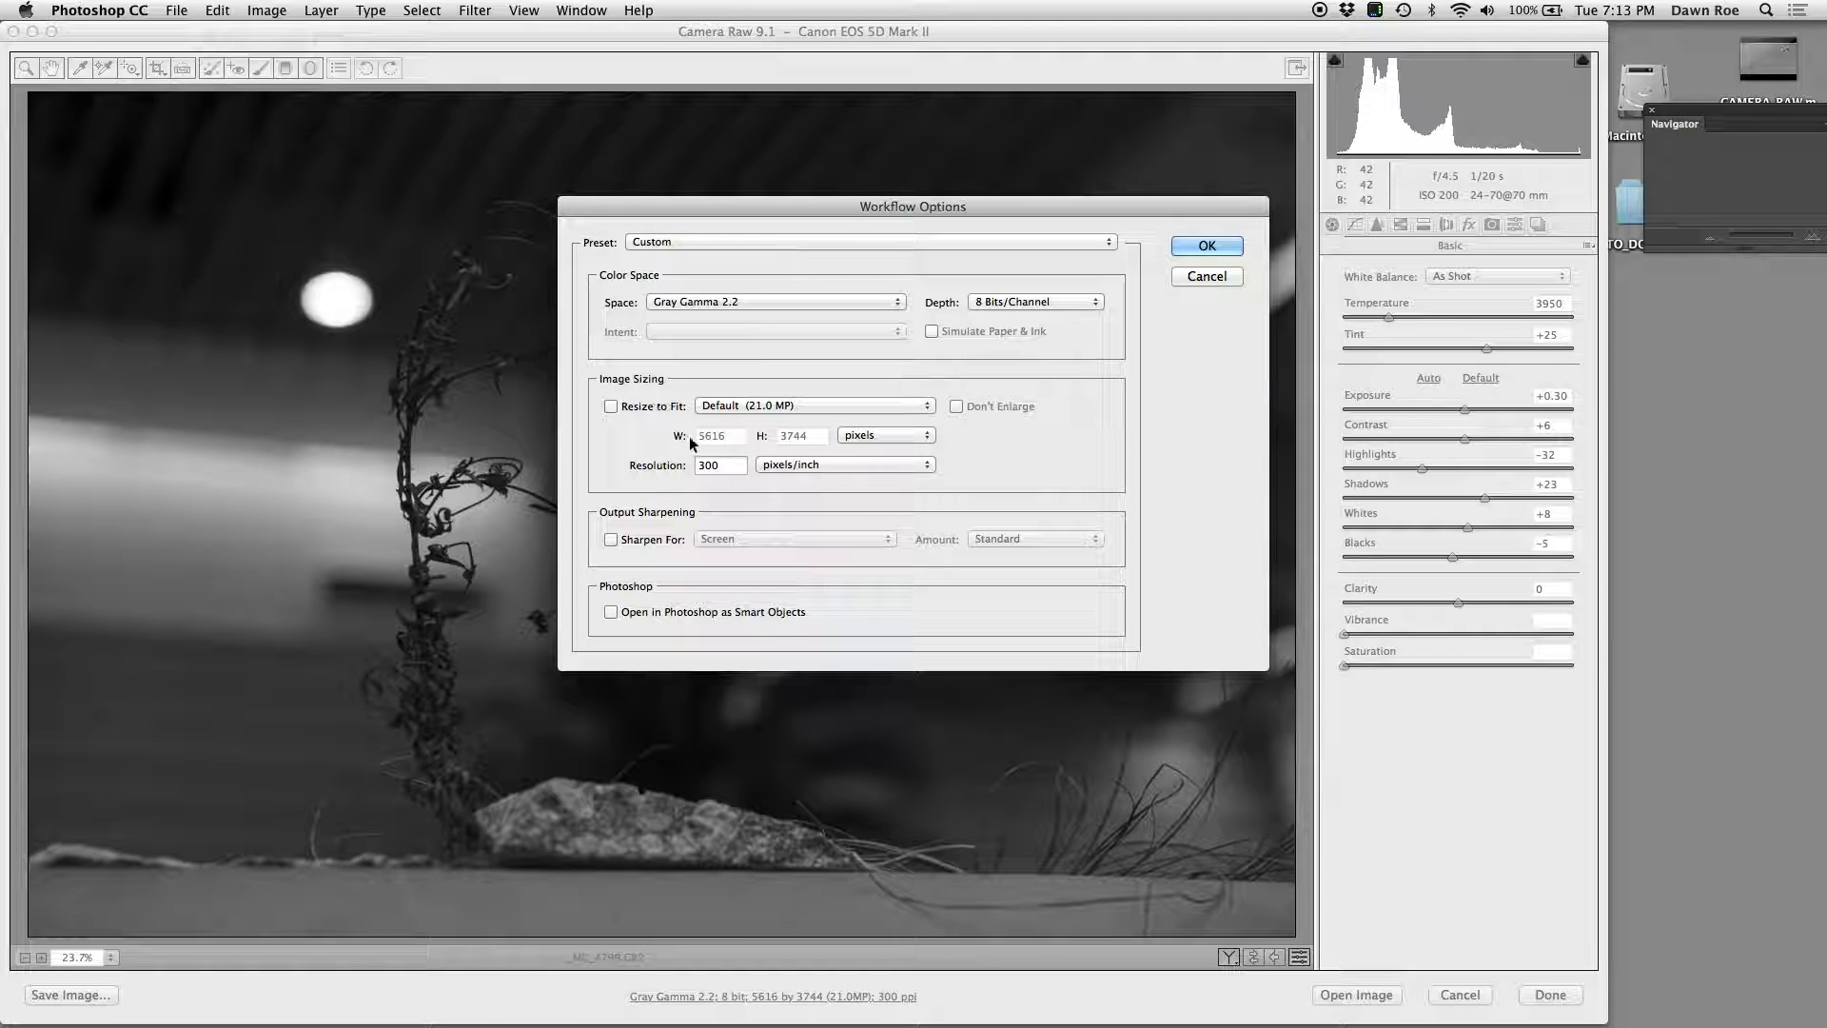
double_click(725, 467)
click(1201, 247)
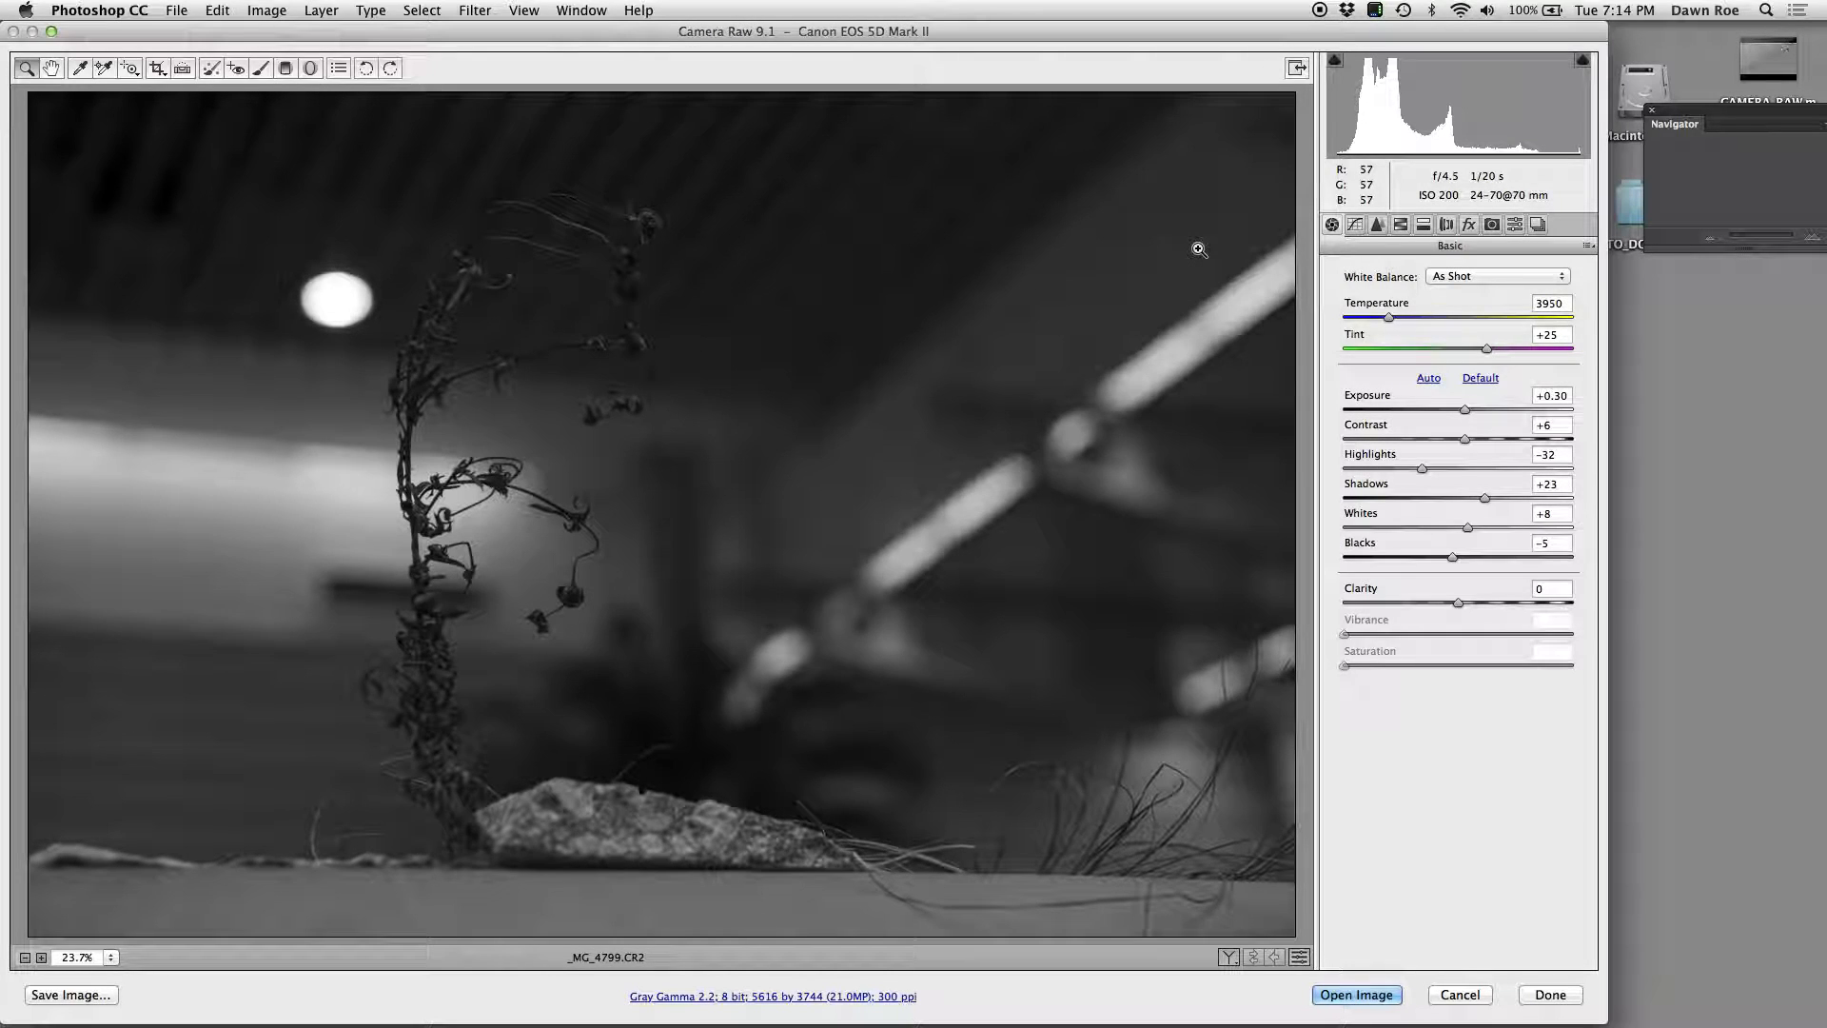
Step: Open the adjusted raw image as a Photoshop document and hide the grid over it
click(1326, 994)
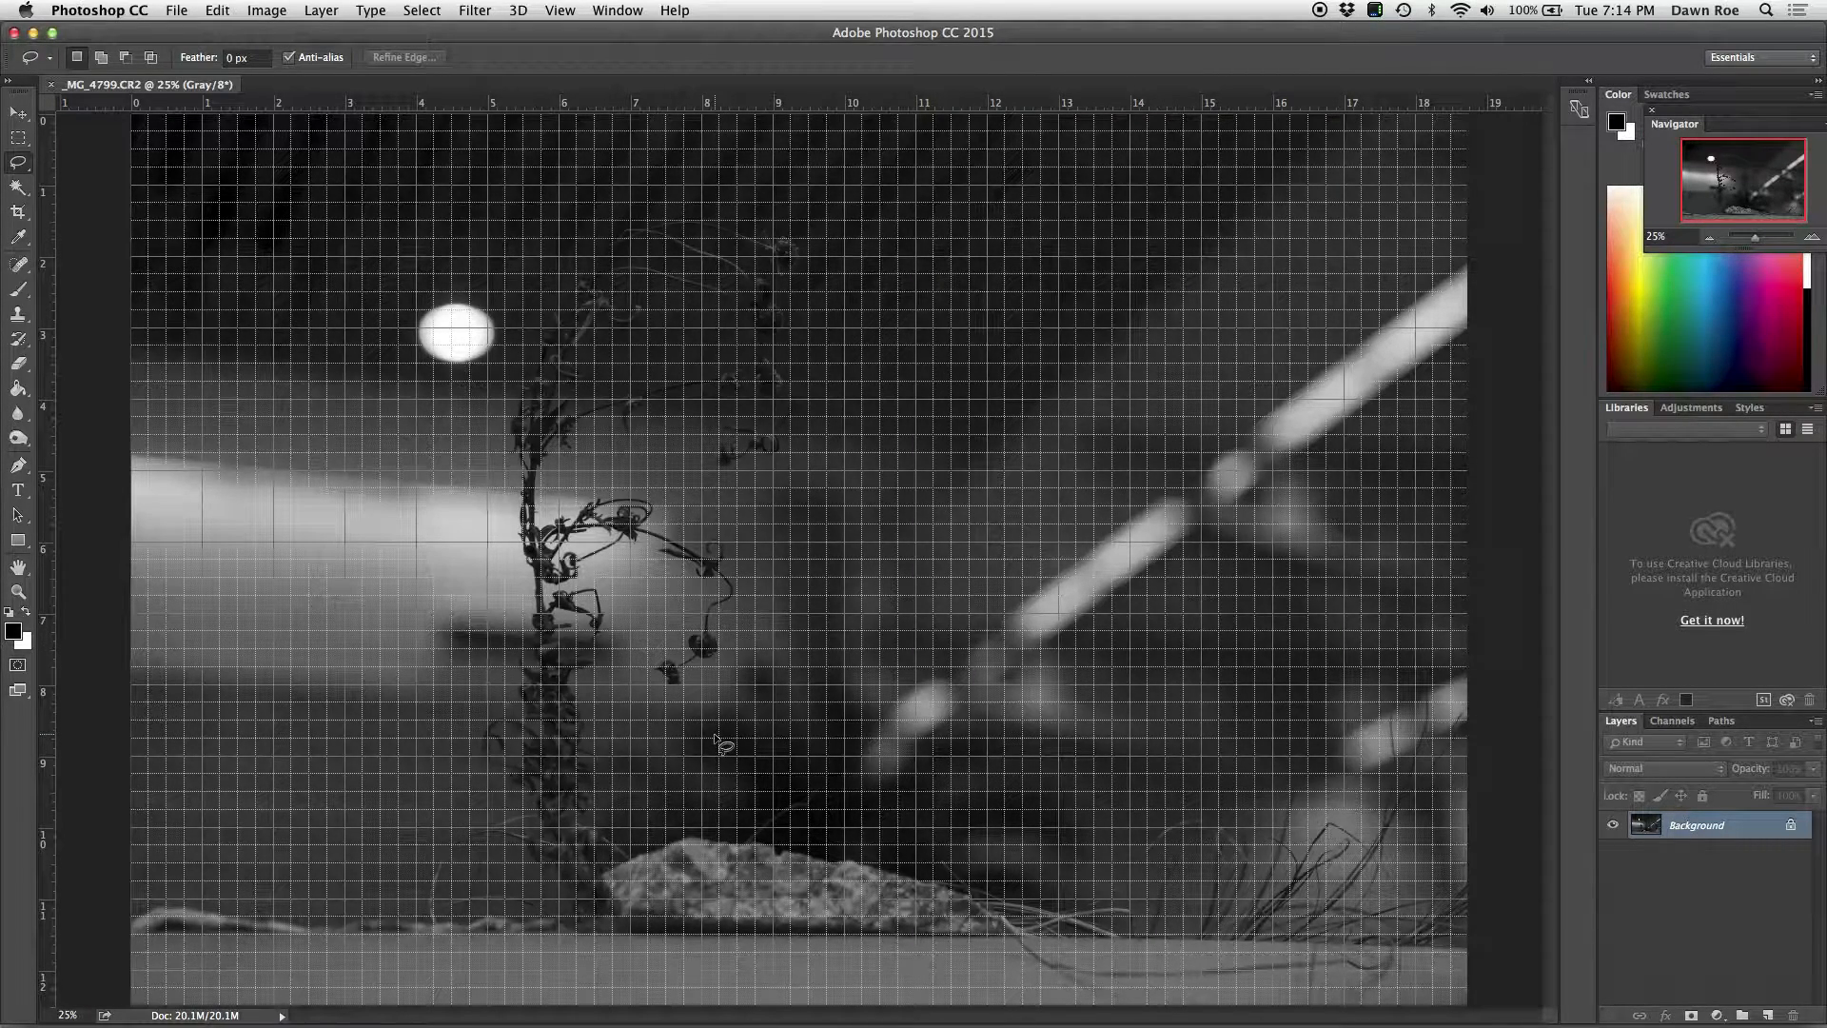
key(super+apostrophe)
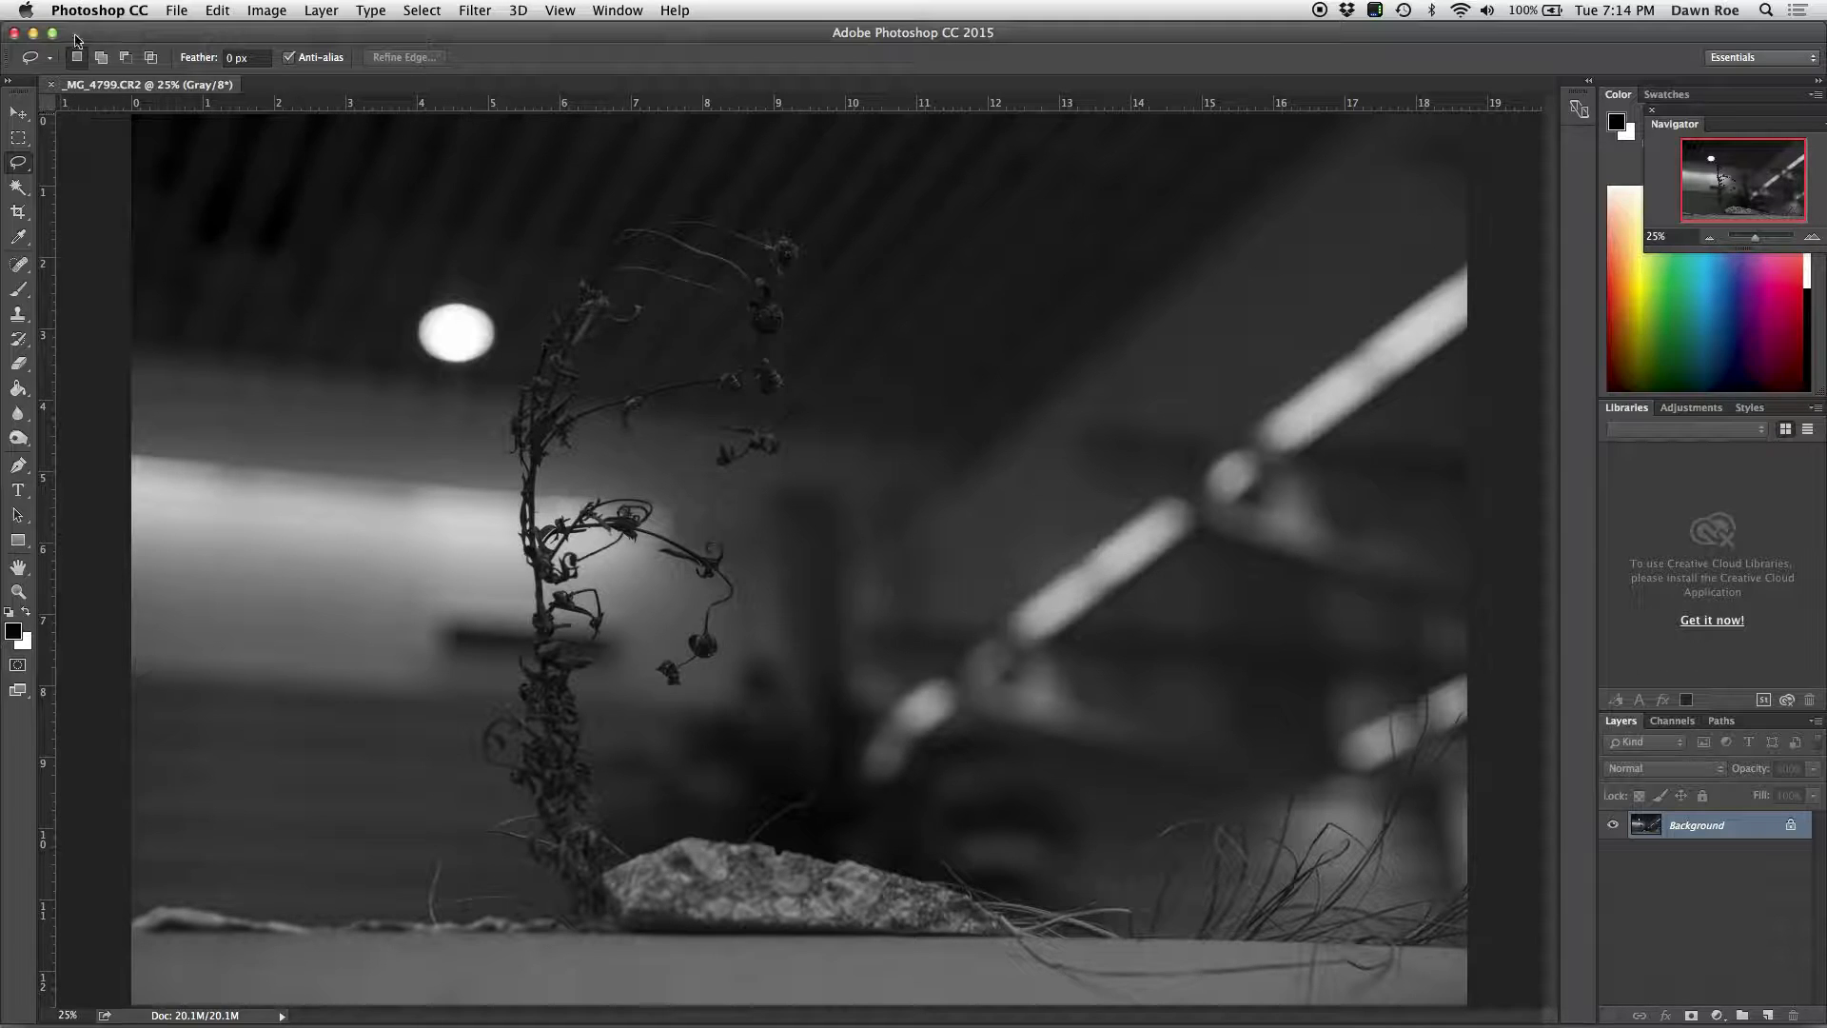
Step: Open the image size settings, change the dimension units to inches and set the image width to 10.5 inches
click(265, 11)
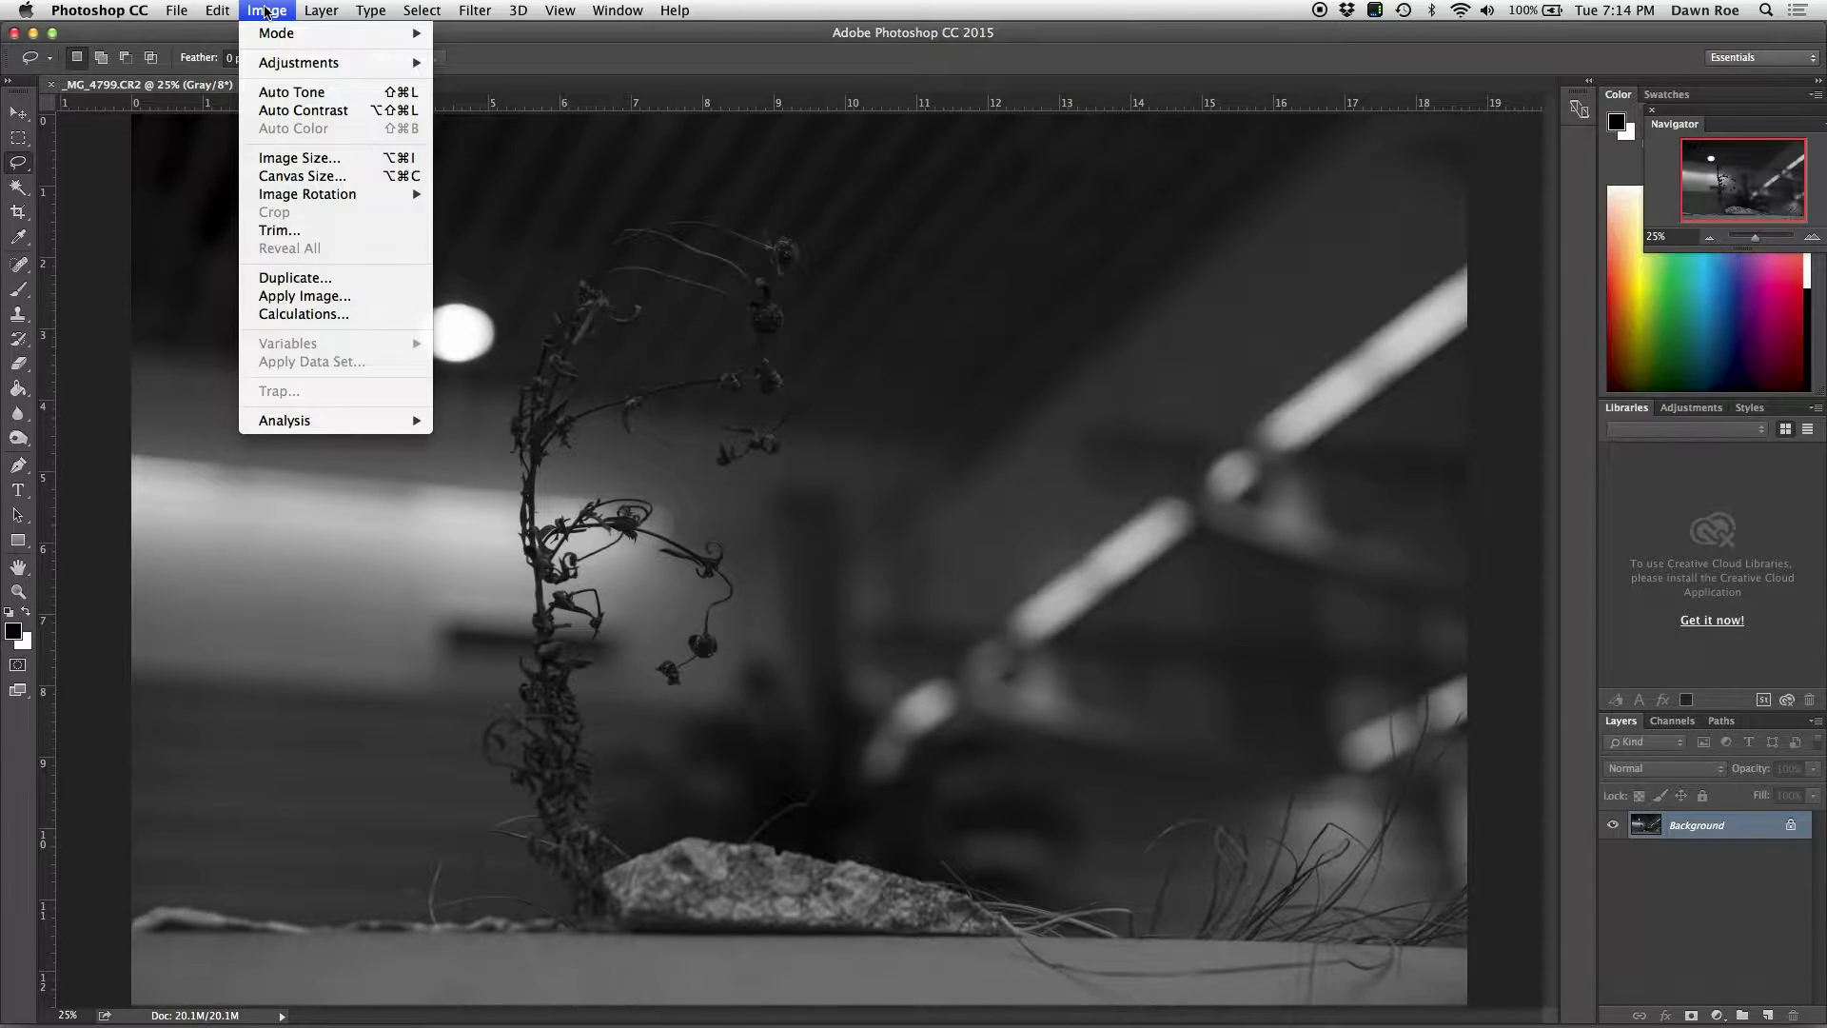
click(299, 158)
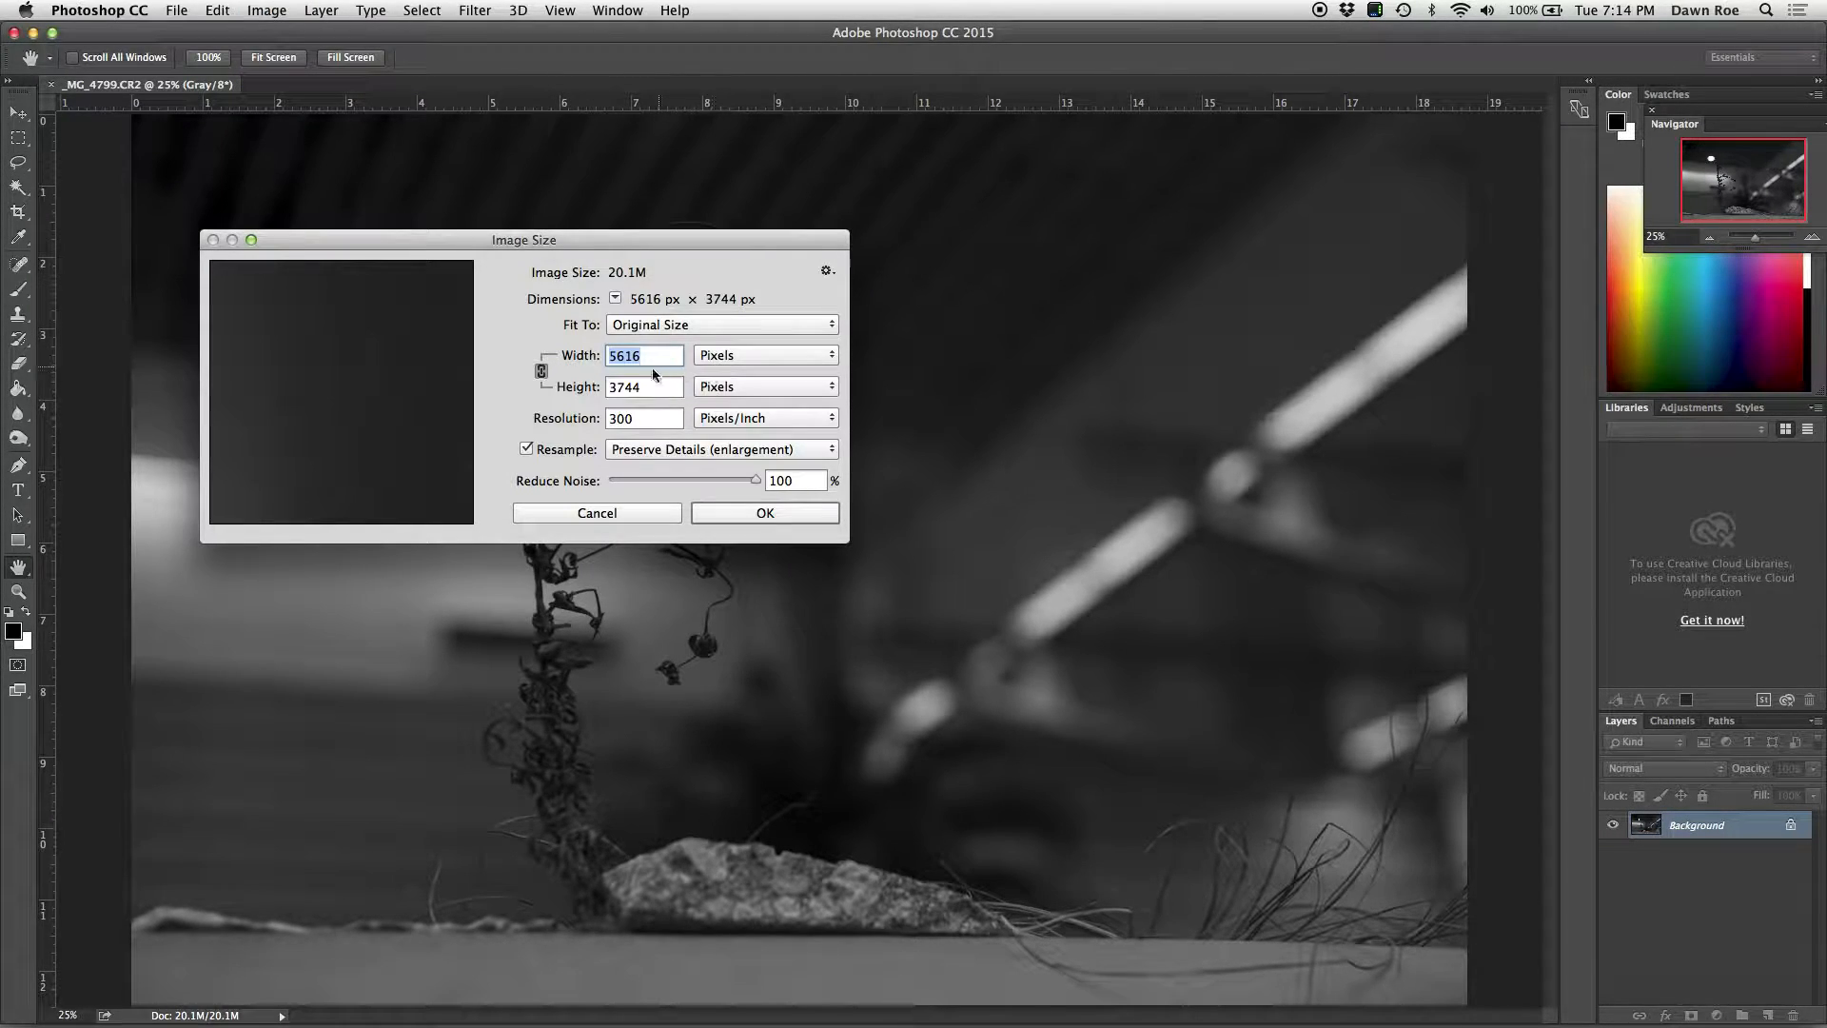
click(720, 357)
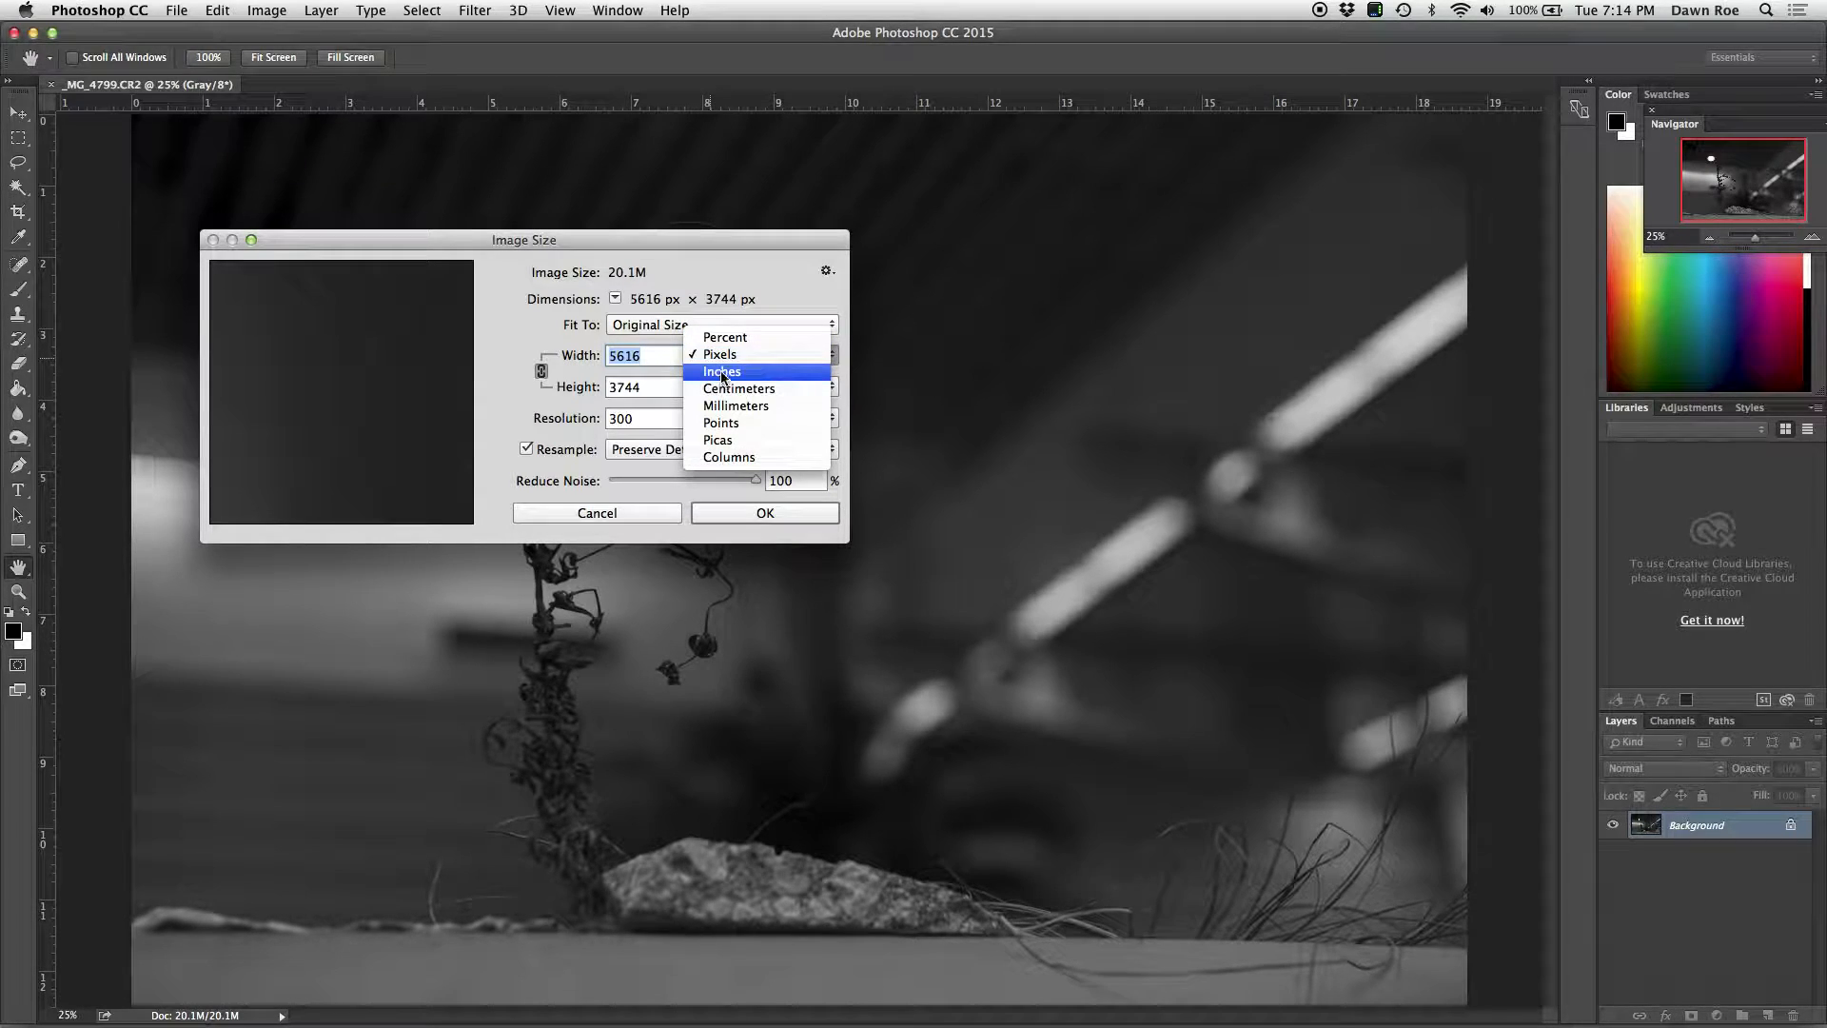
click(720, 372)
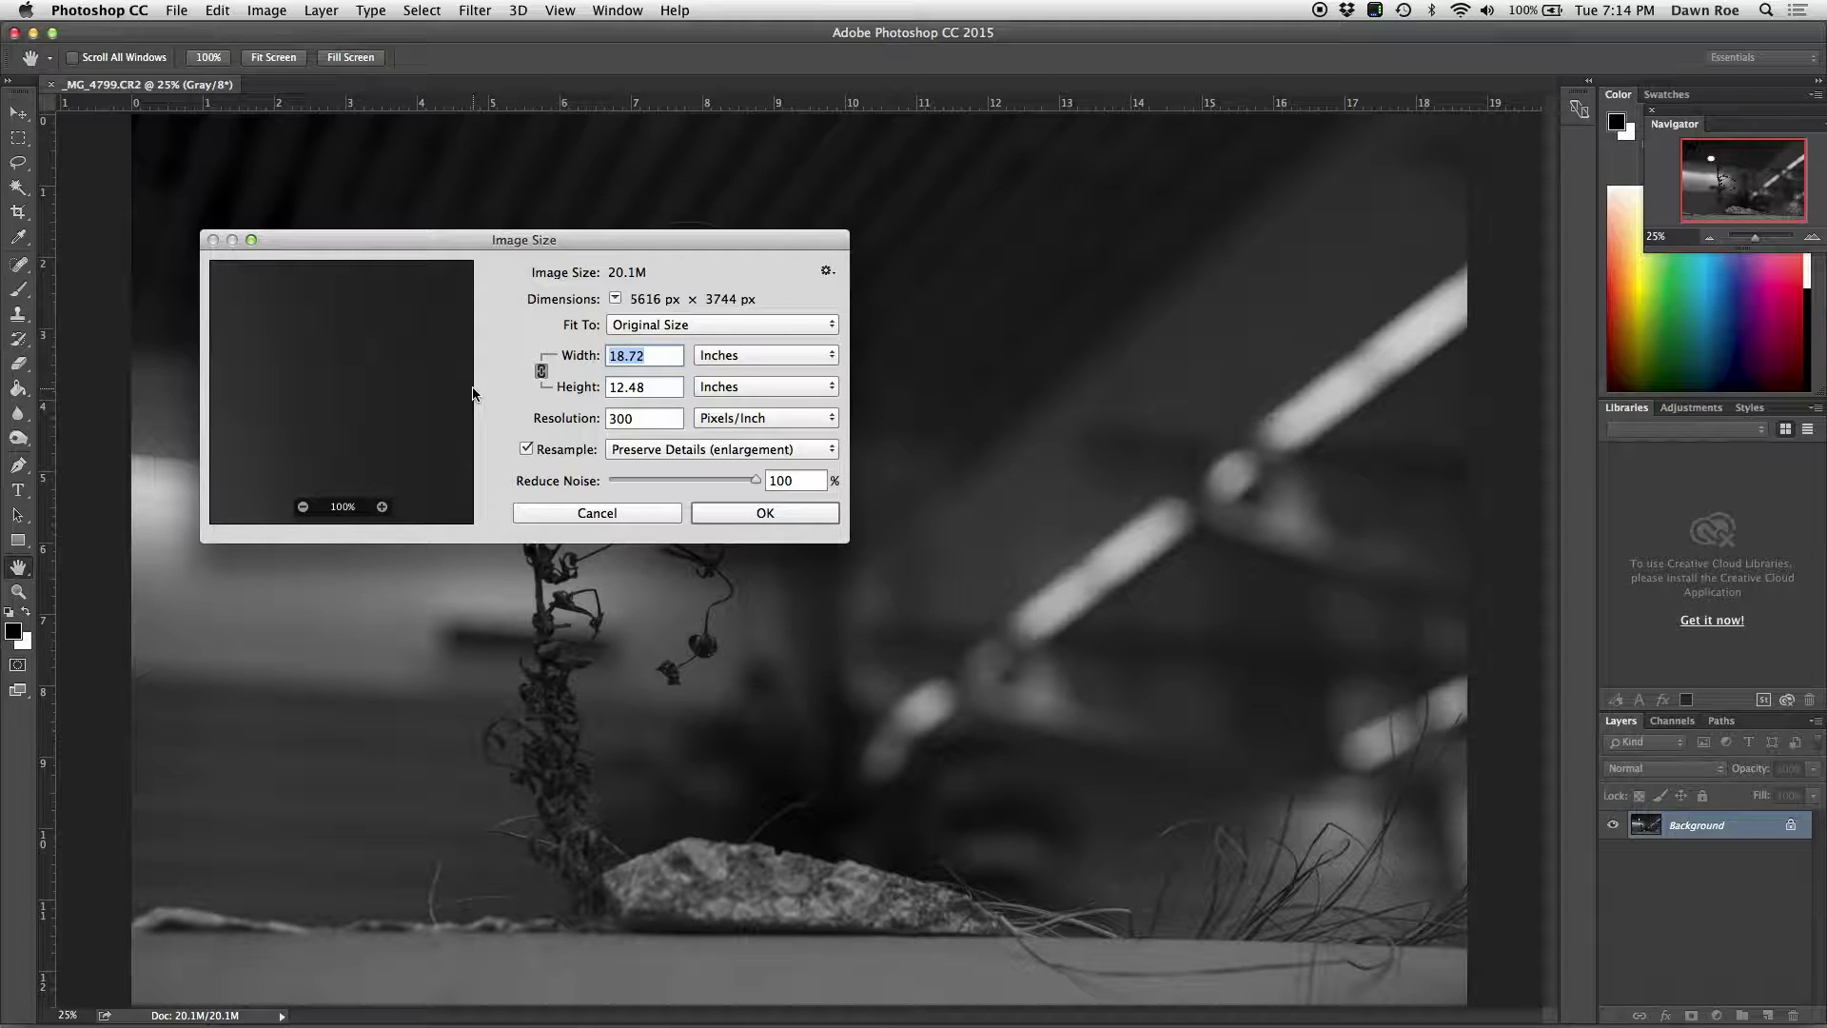
text(10.5)
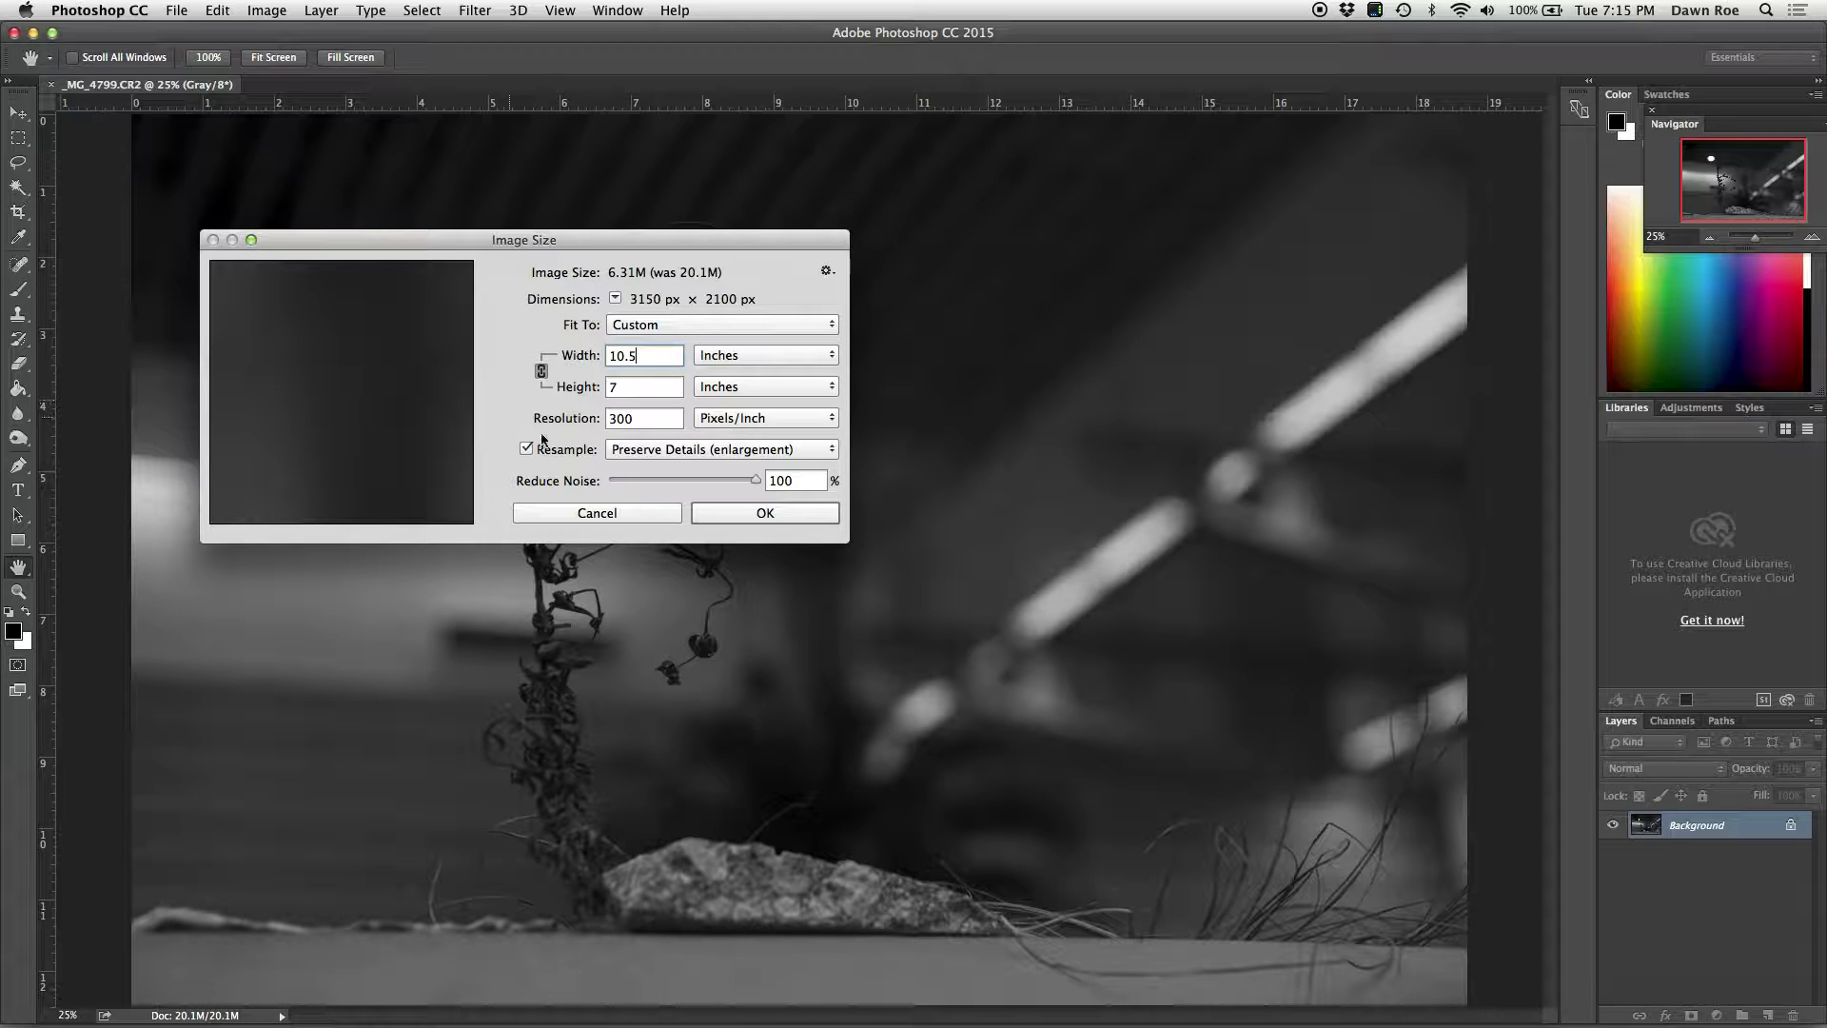
Step: Choose Bicubic Sharper (reduction) as the resampling method and apply the image resize
click(643, 451)
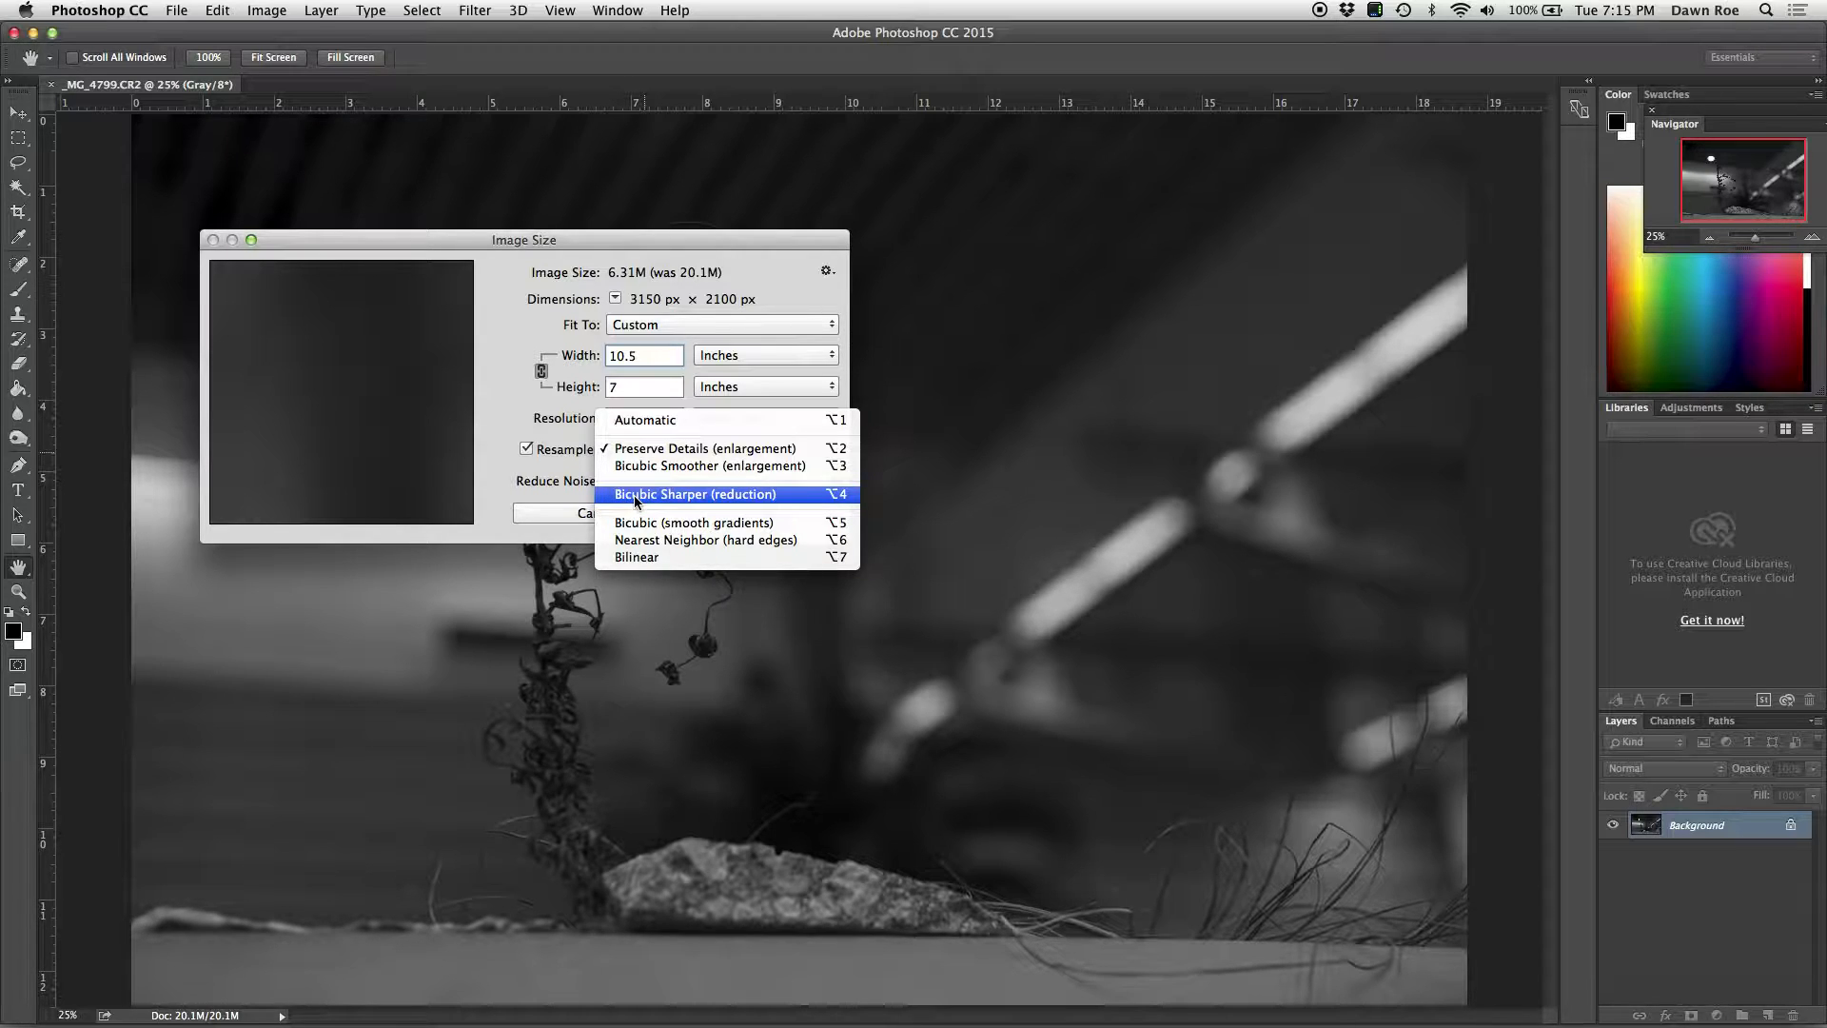
click(634, 495)
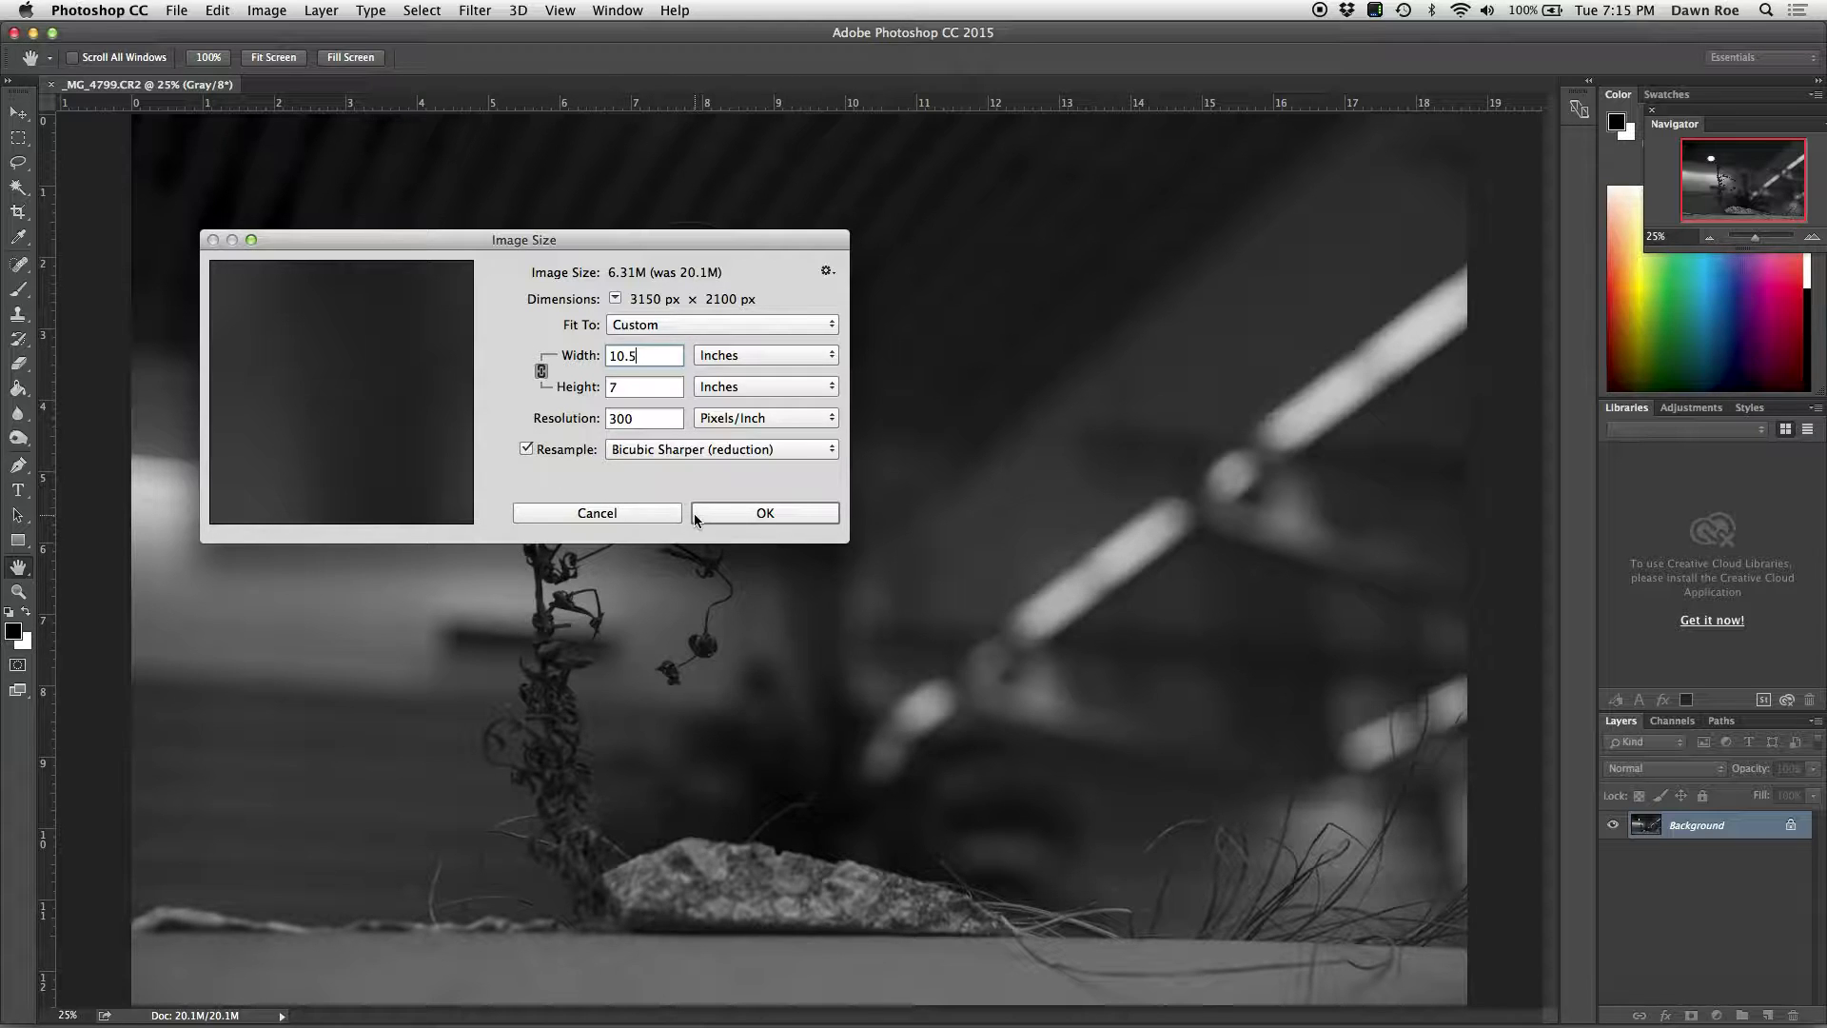
click(760, 517)
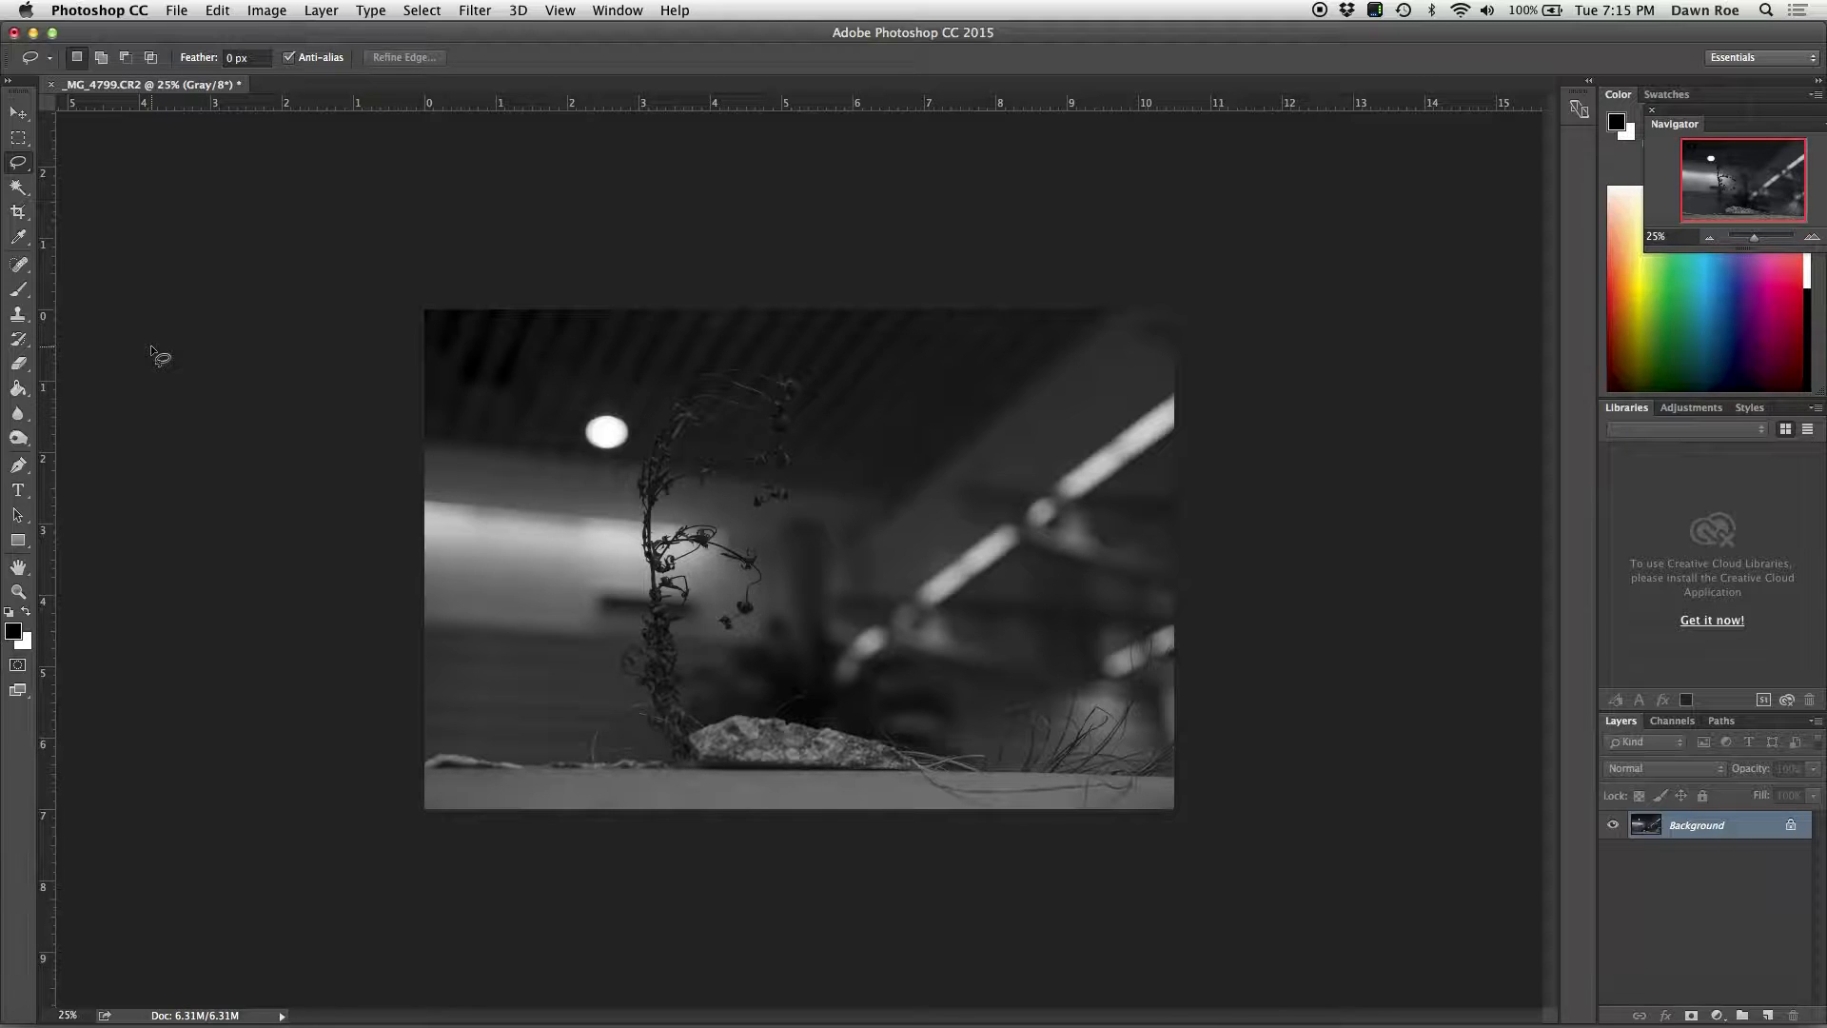
Step: Open the print settings for the image and set the color handling to Printer Manages Colors
key(super+p)
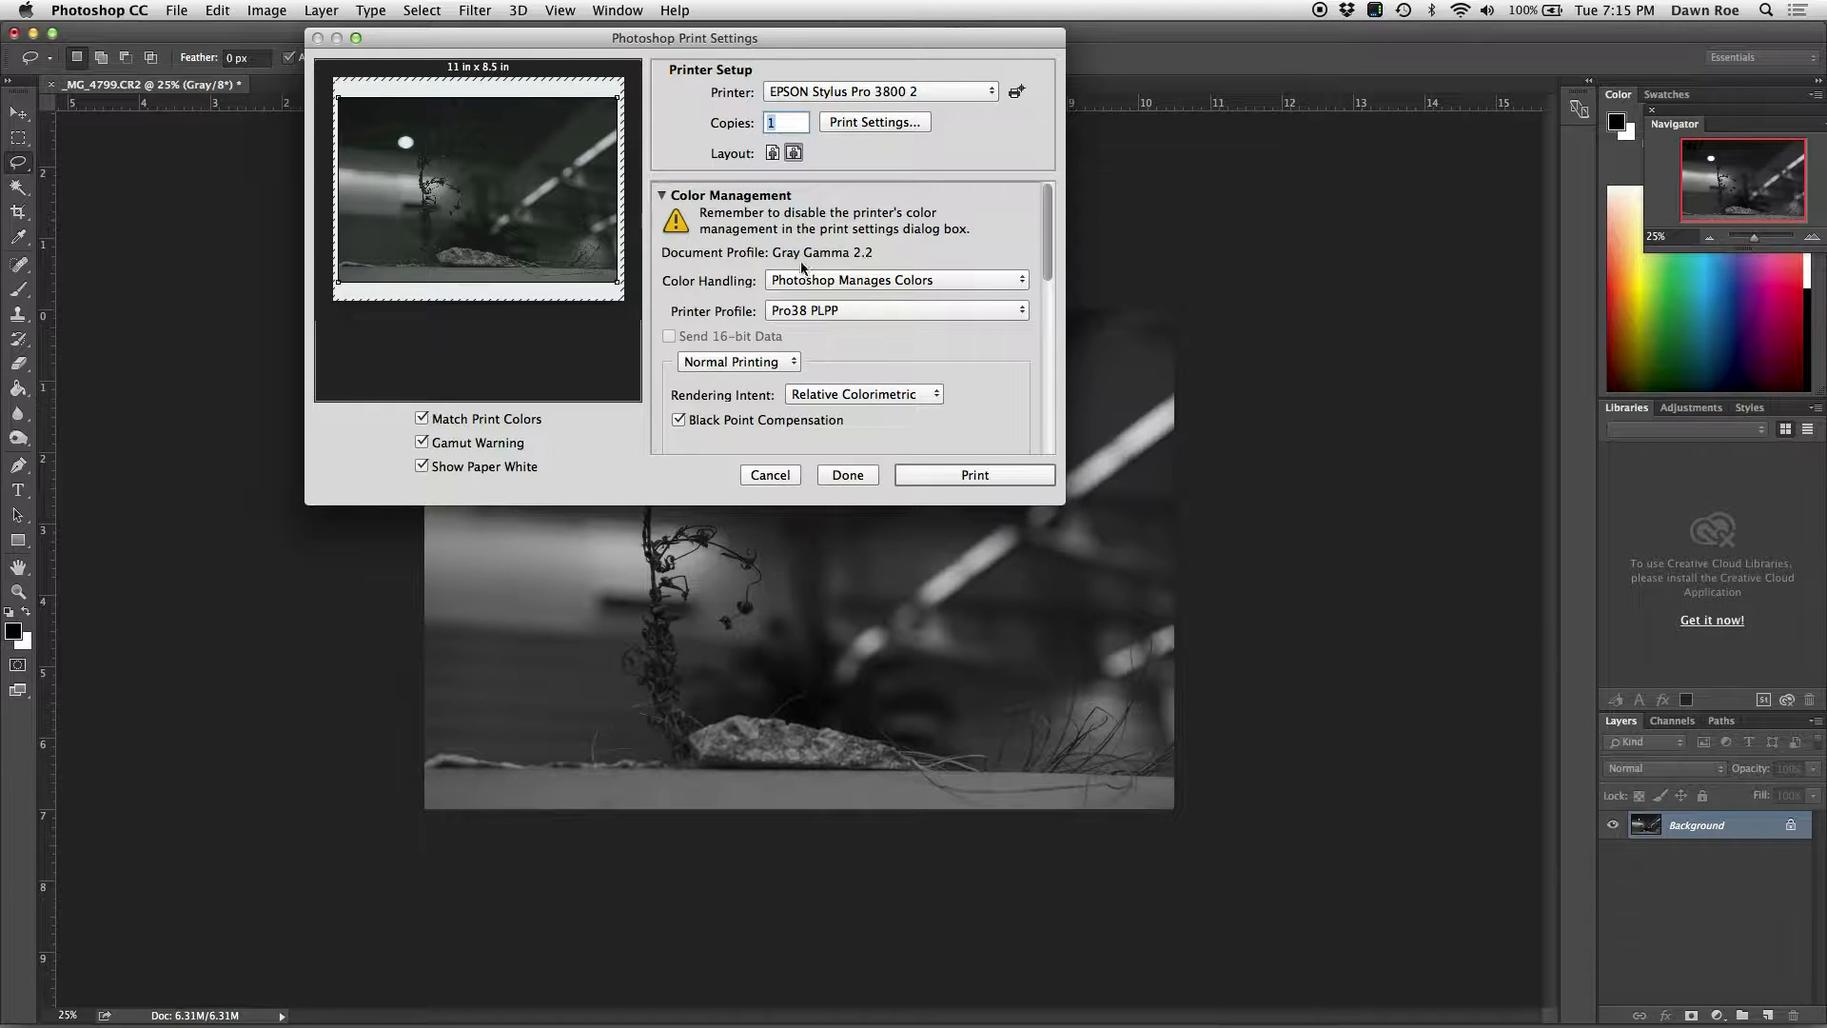
click(872, 283)
click(854, 263)
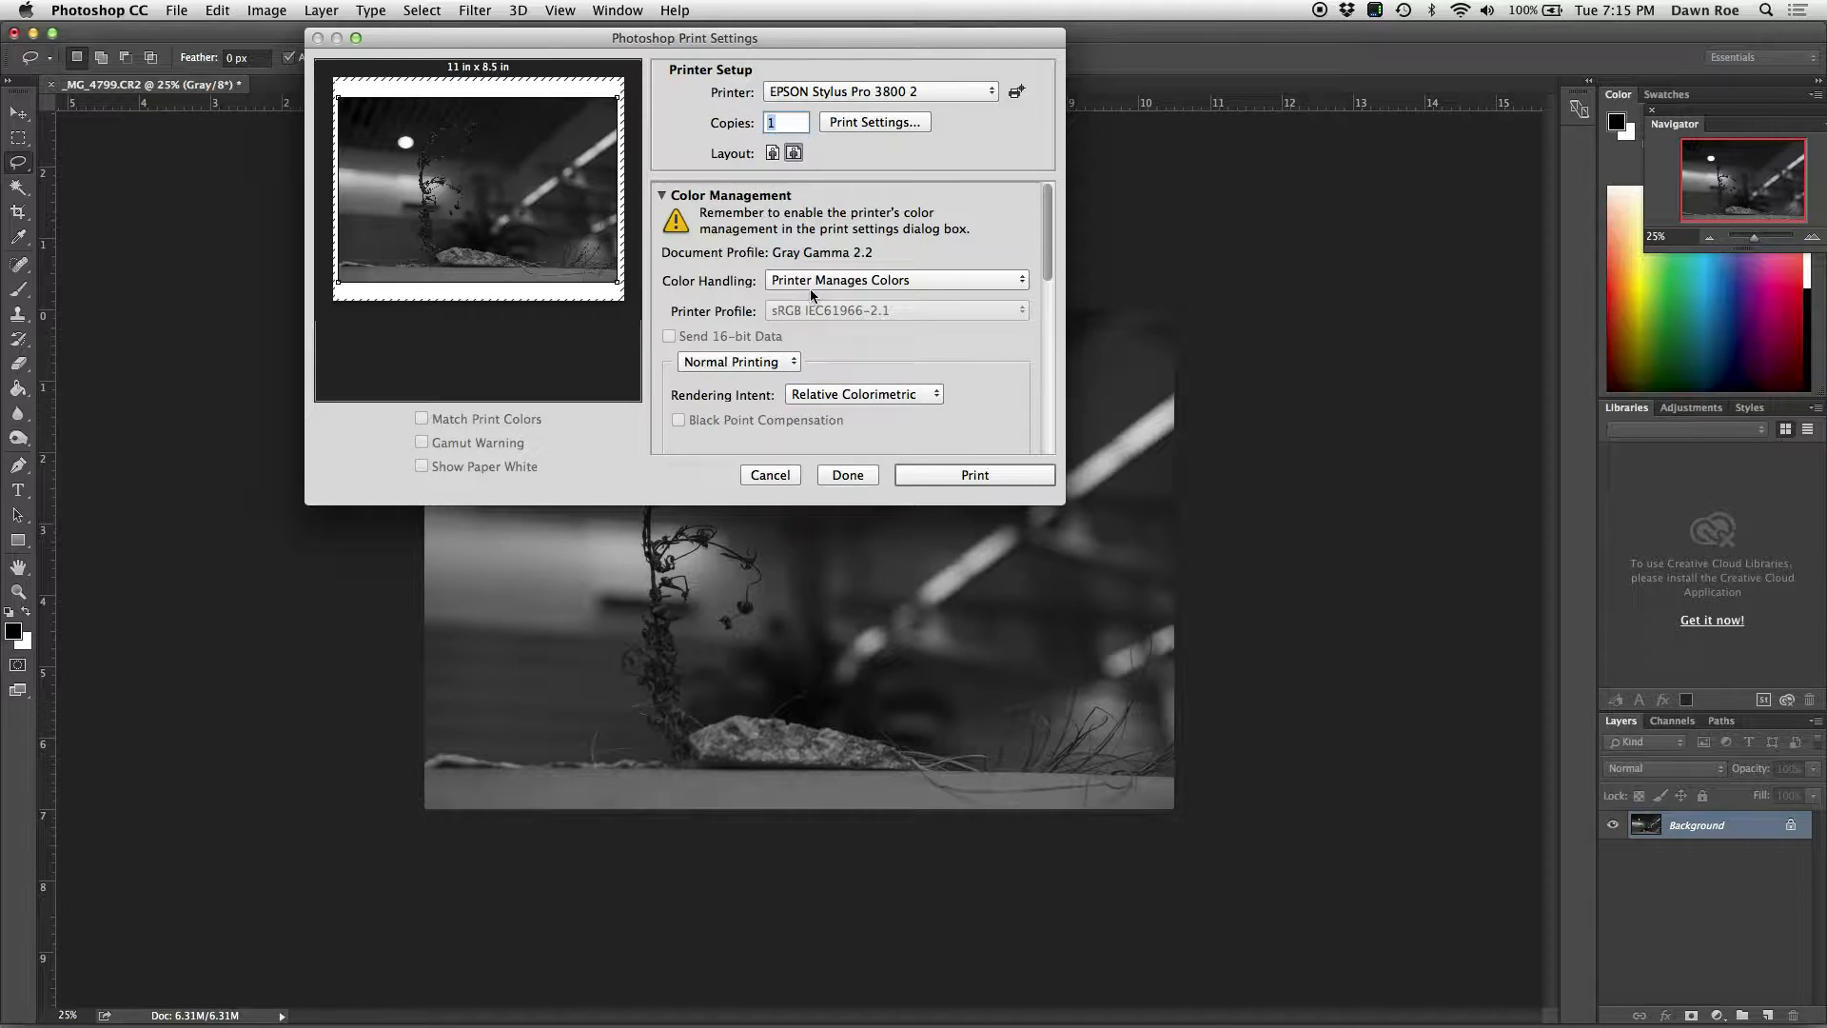
Step: Open the EPSON printer's own settings and check the paper size, keeping US Letter
click(881, 122)
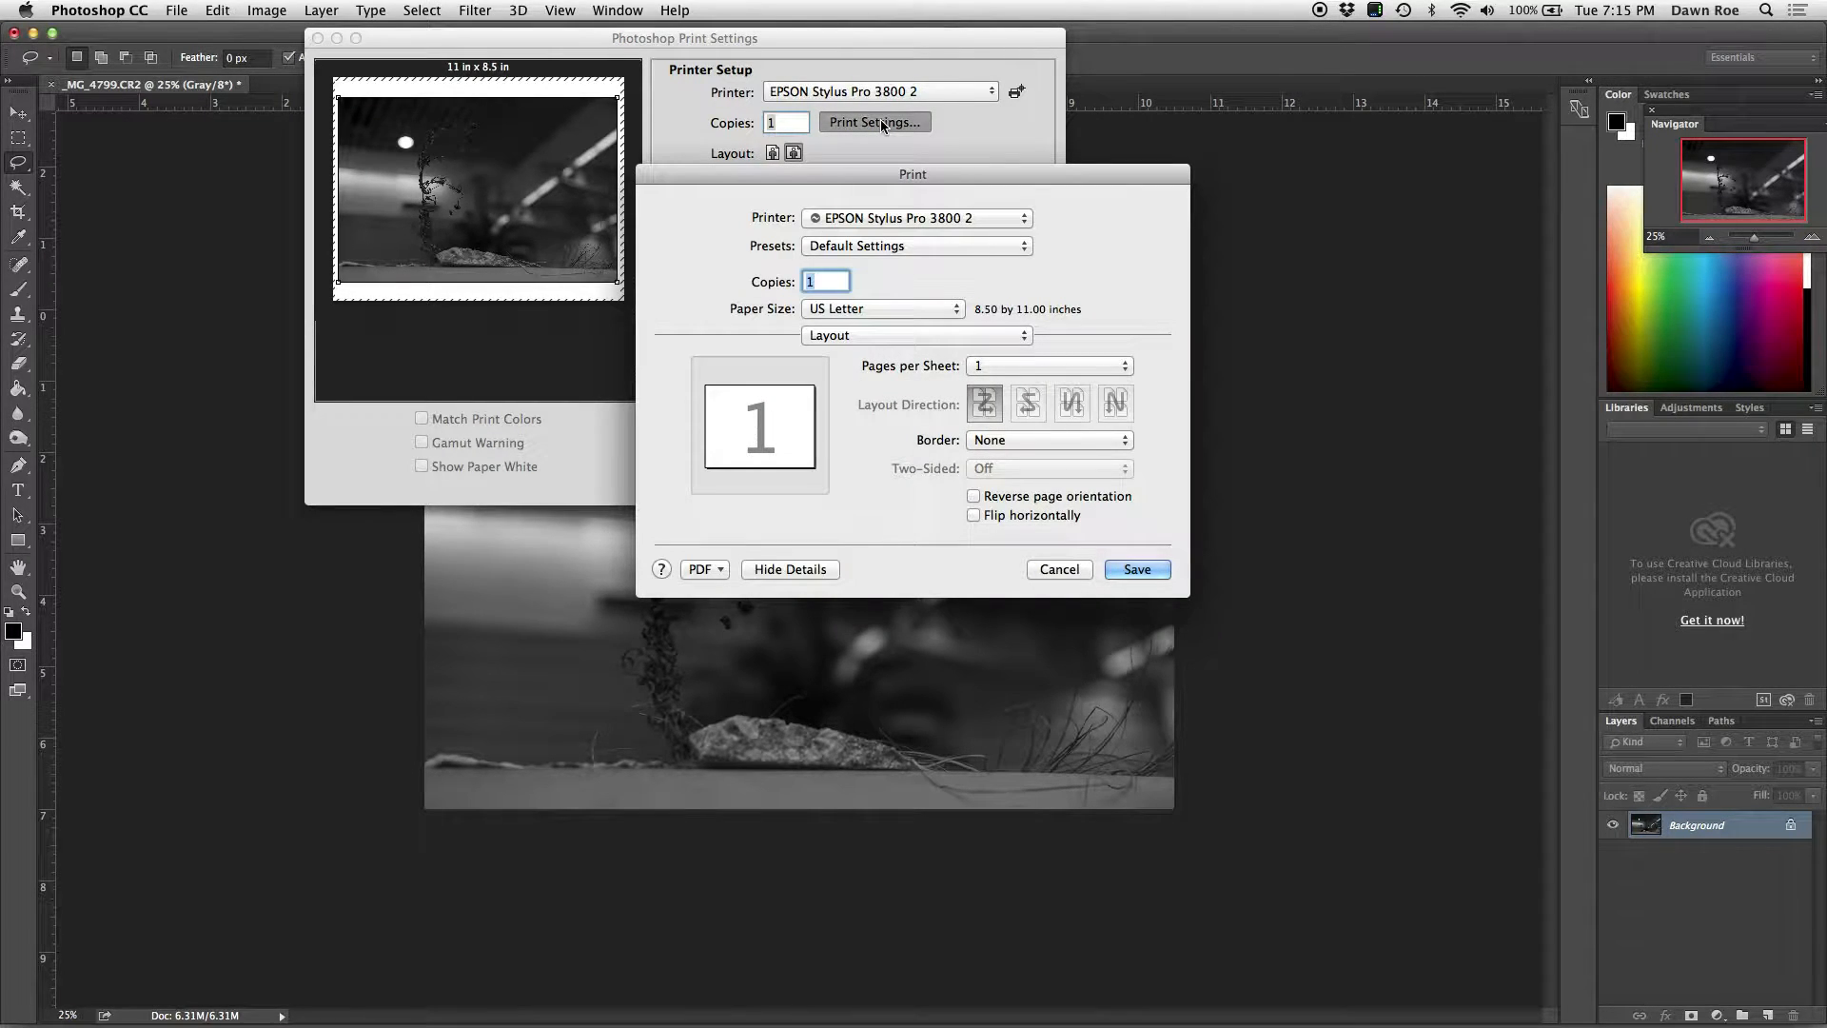
click(829, 311)
mouse_move(829, 312)
click(1075, 311)
Step: Choose Ultra Premium Photo Paper Luster as the media type in the printer's basic print settings
click(864, 336)
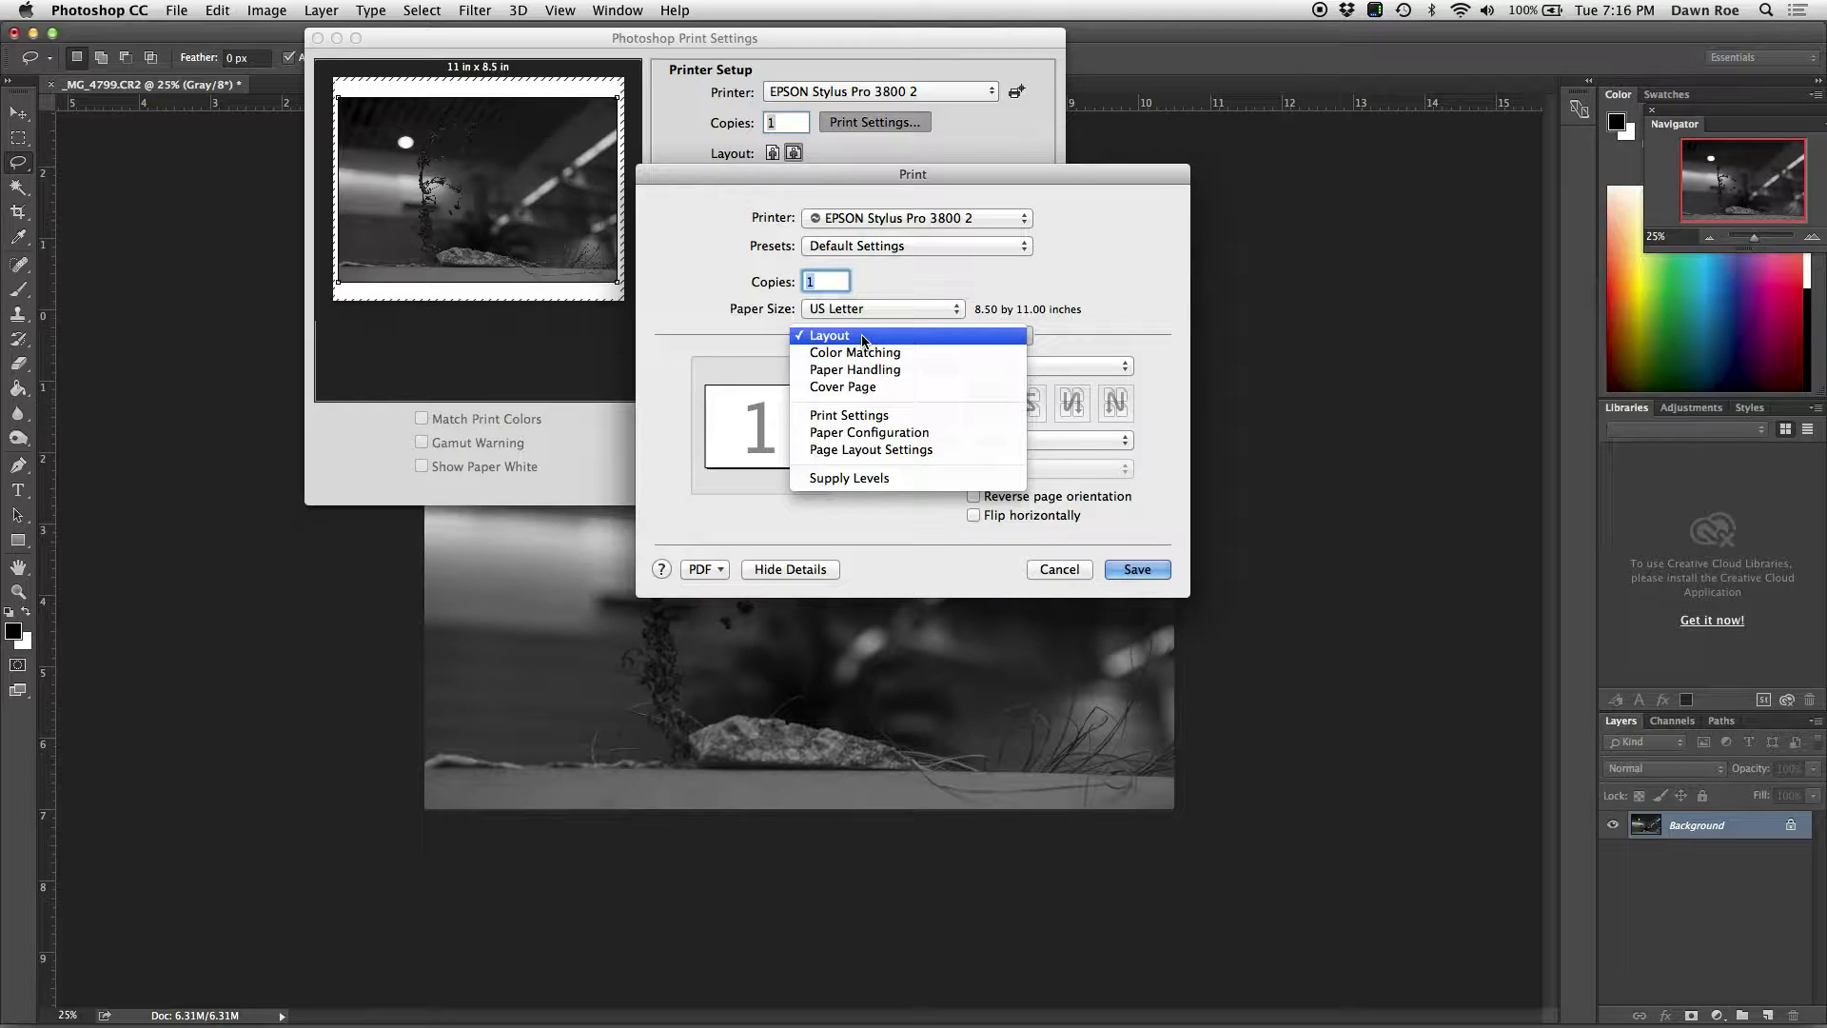
click(857, 415)
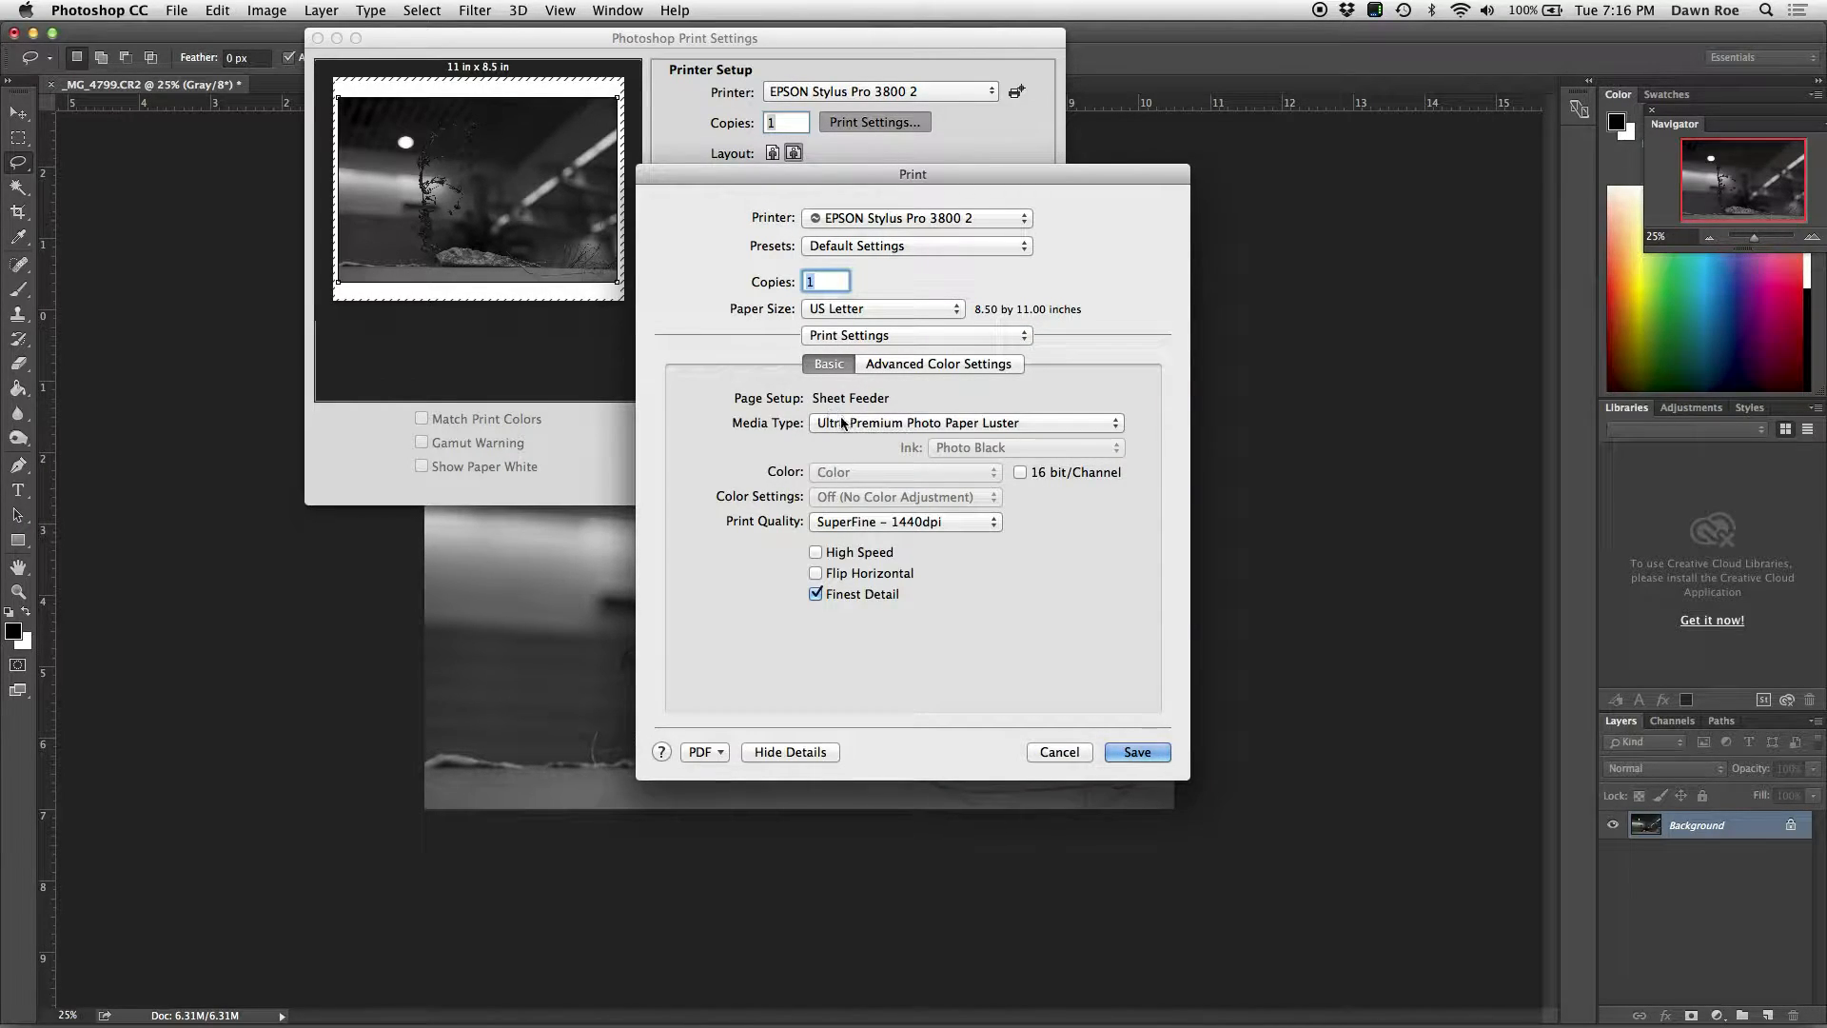
click(842, 423)
mouse_move(975, 424)
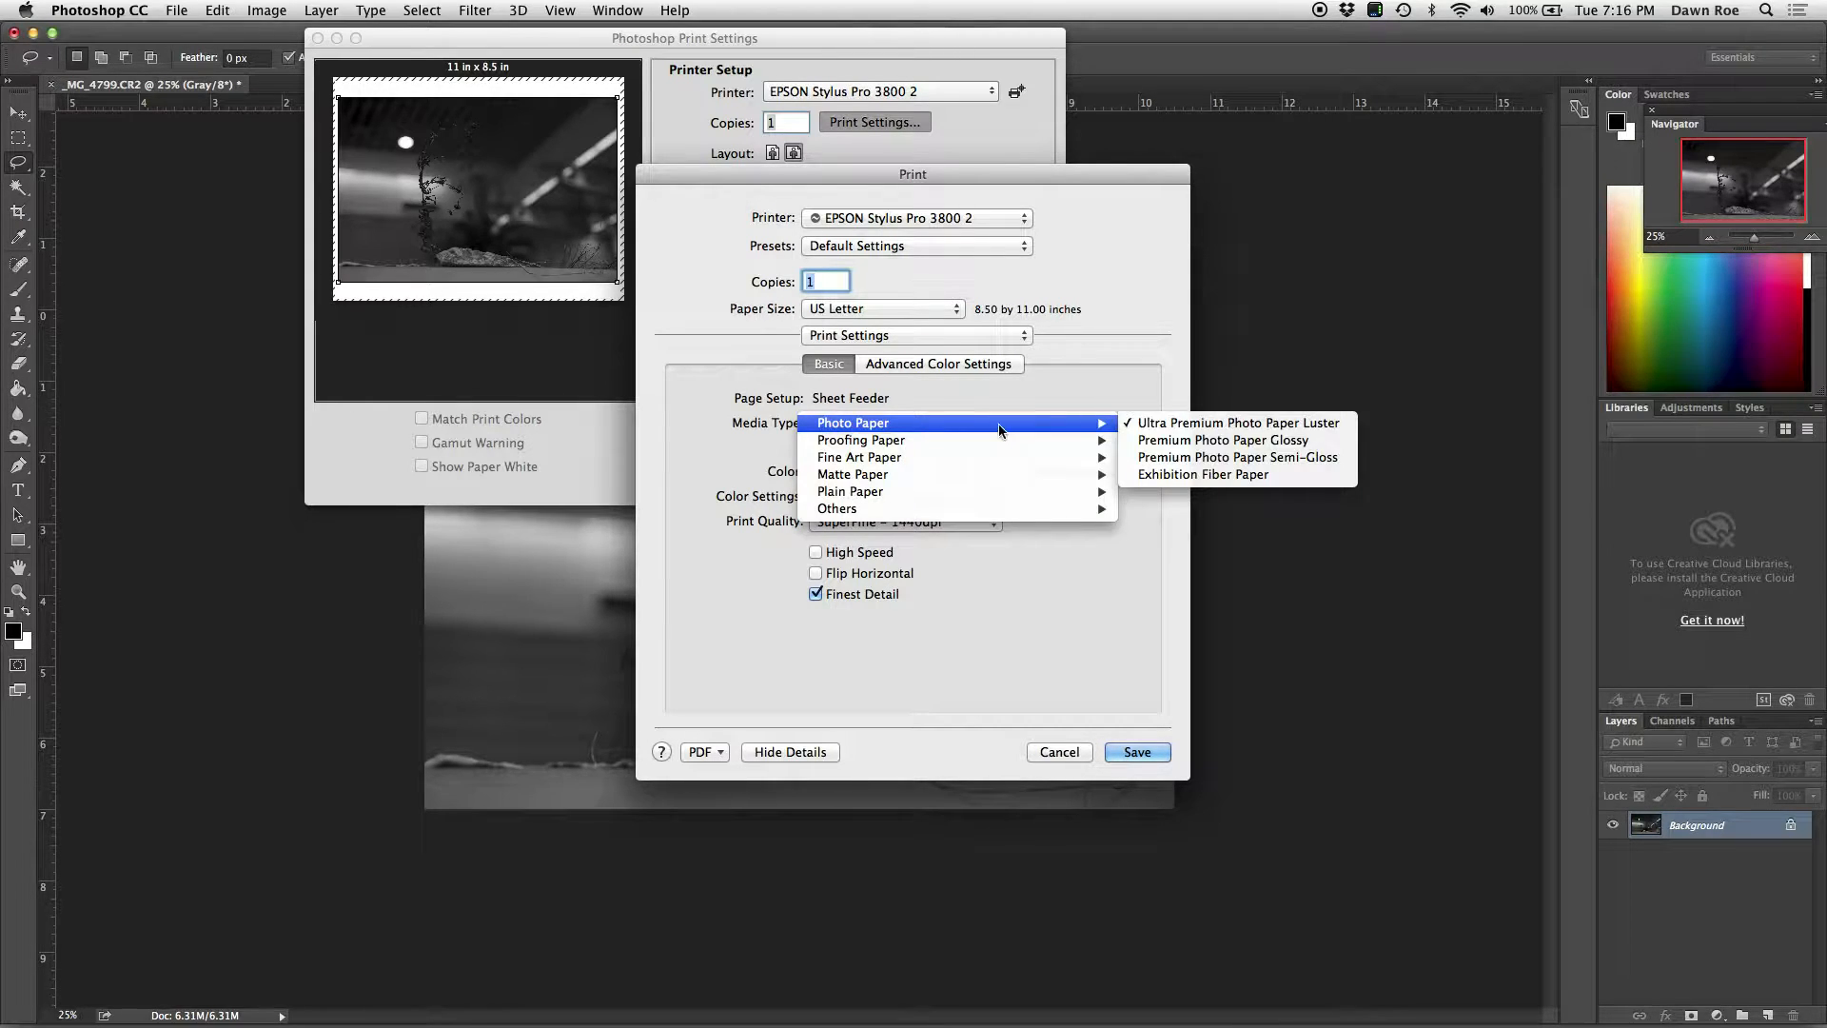
click(1209, 425)
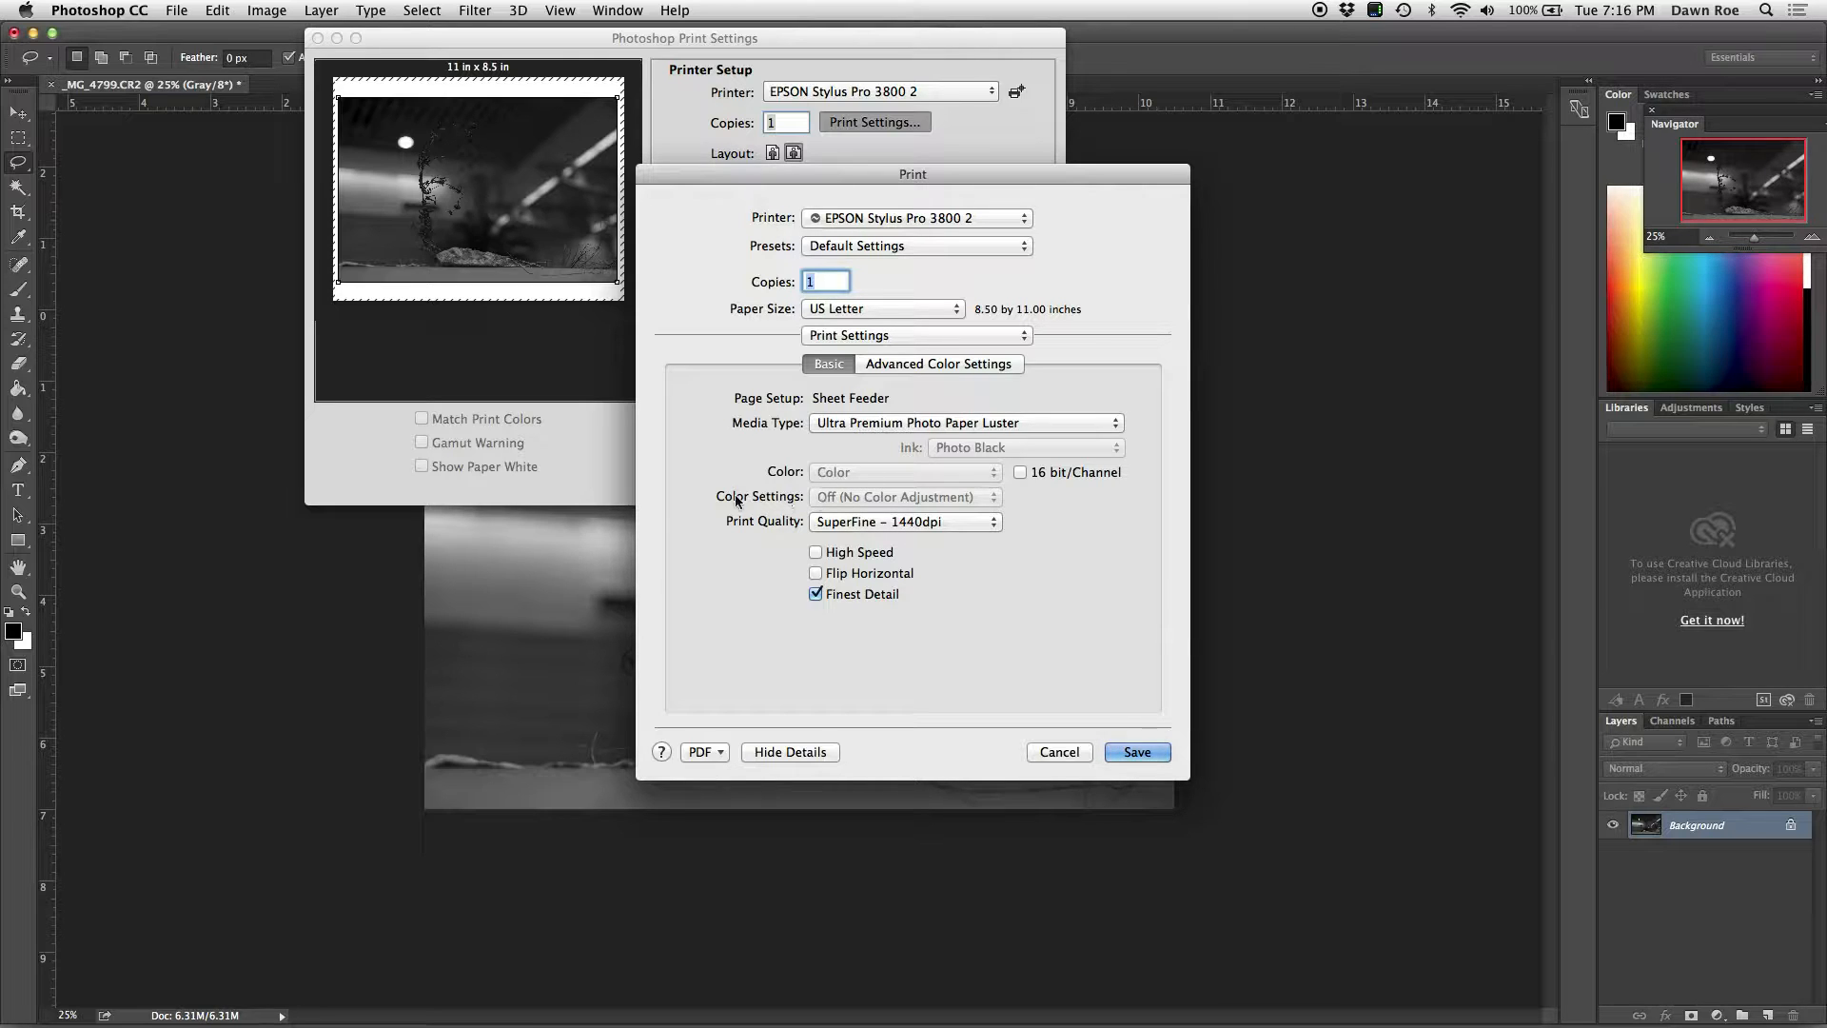
Step: Set the printer's color matching to EPSON Color Controls
click(867, 338)
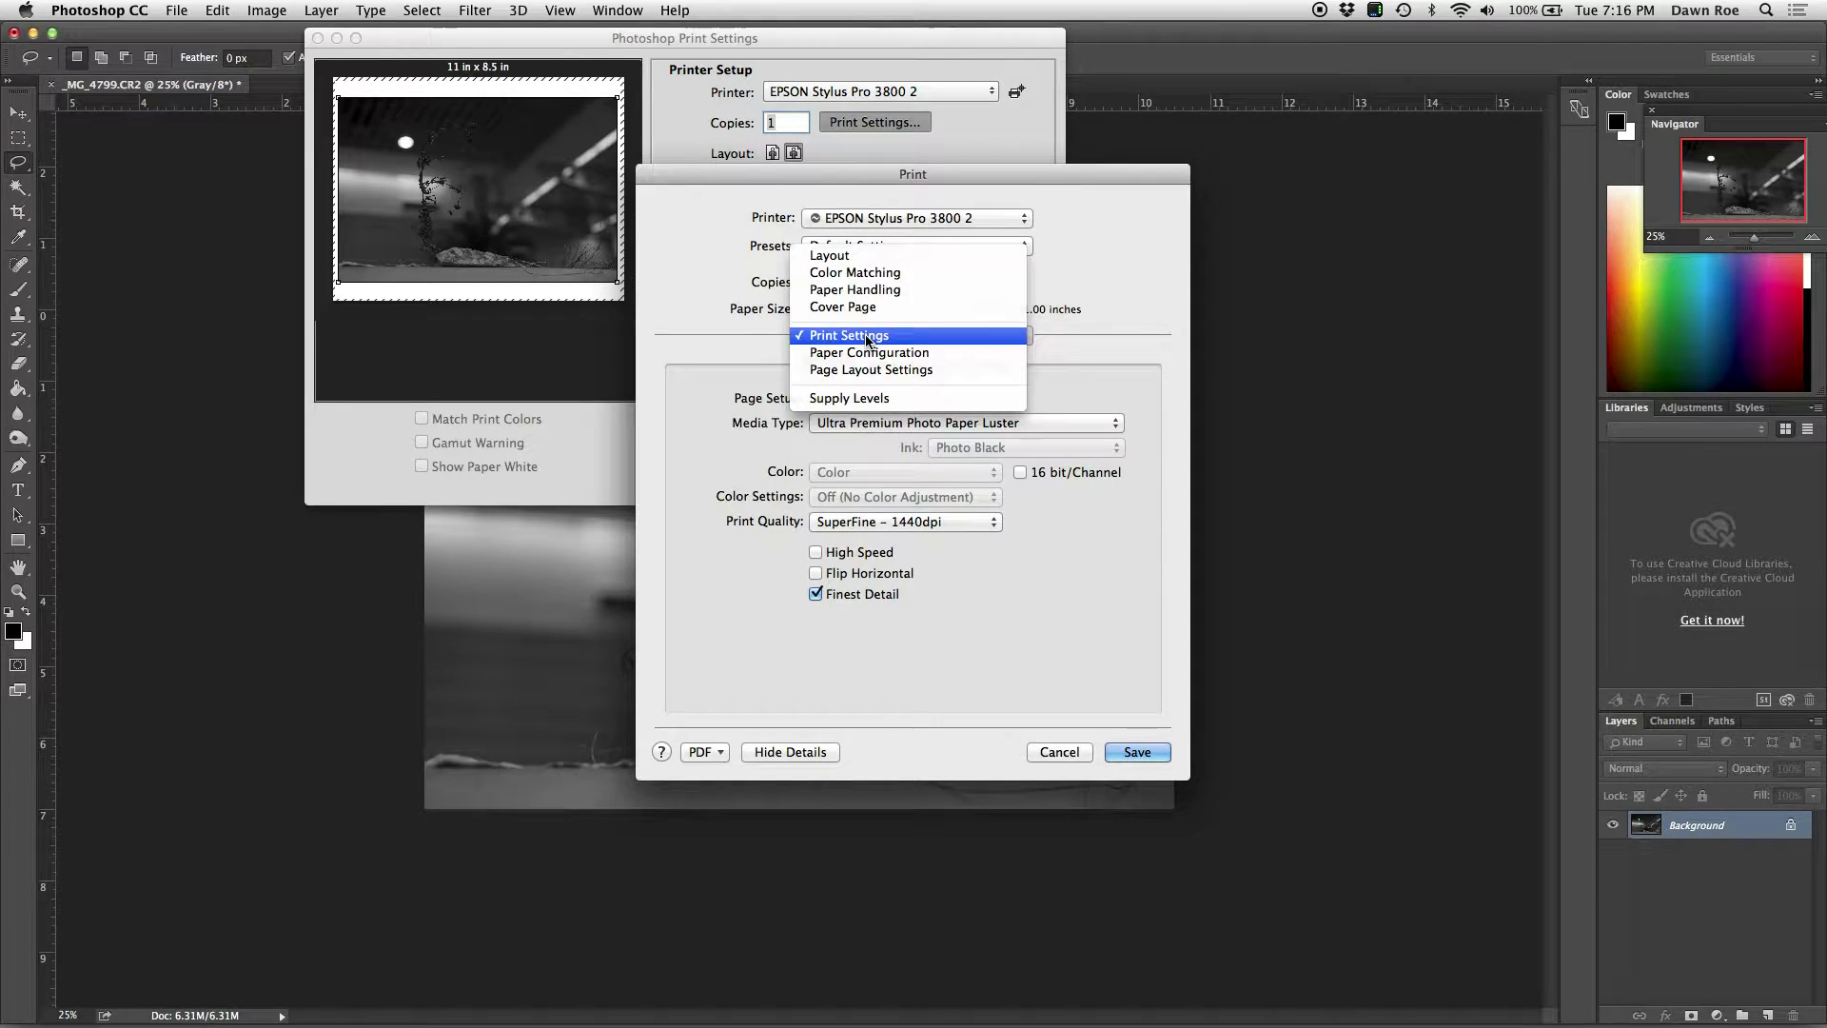
click(860, 276)
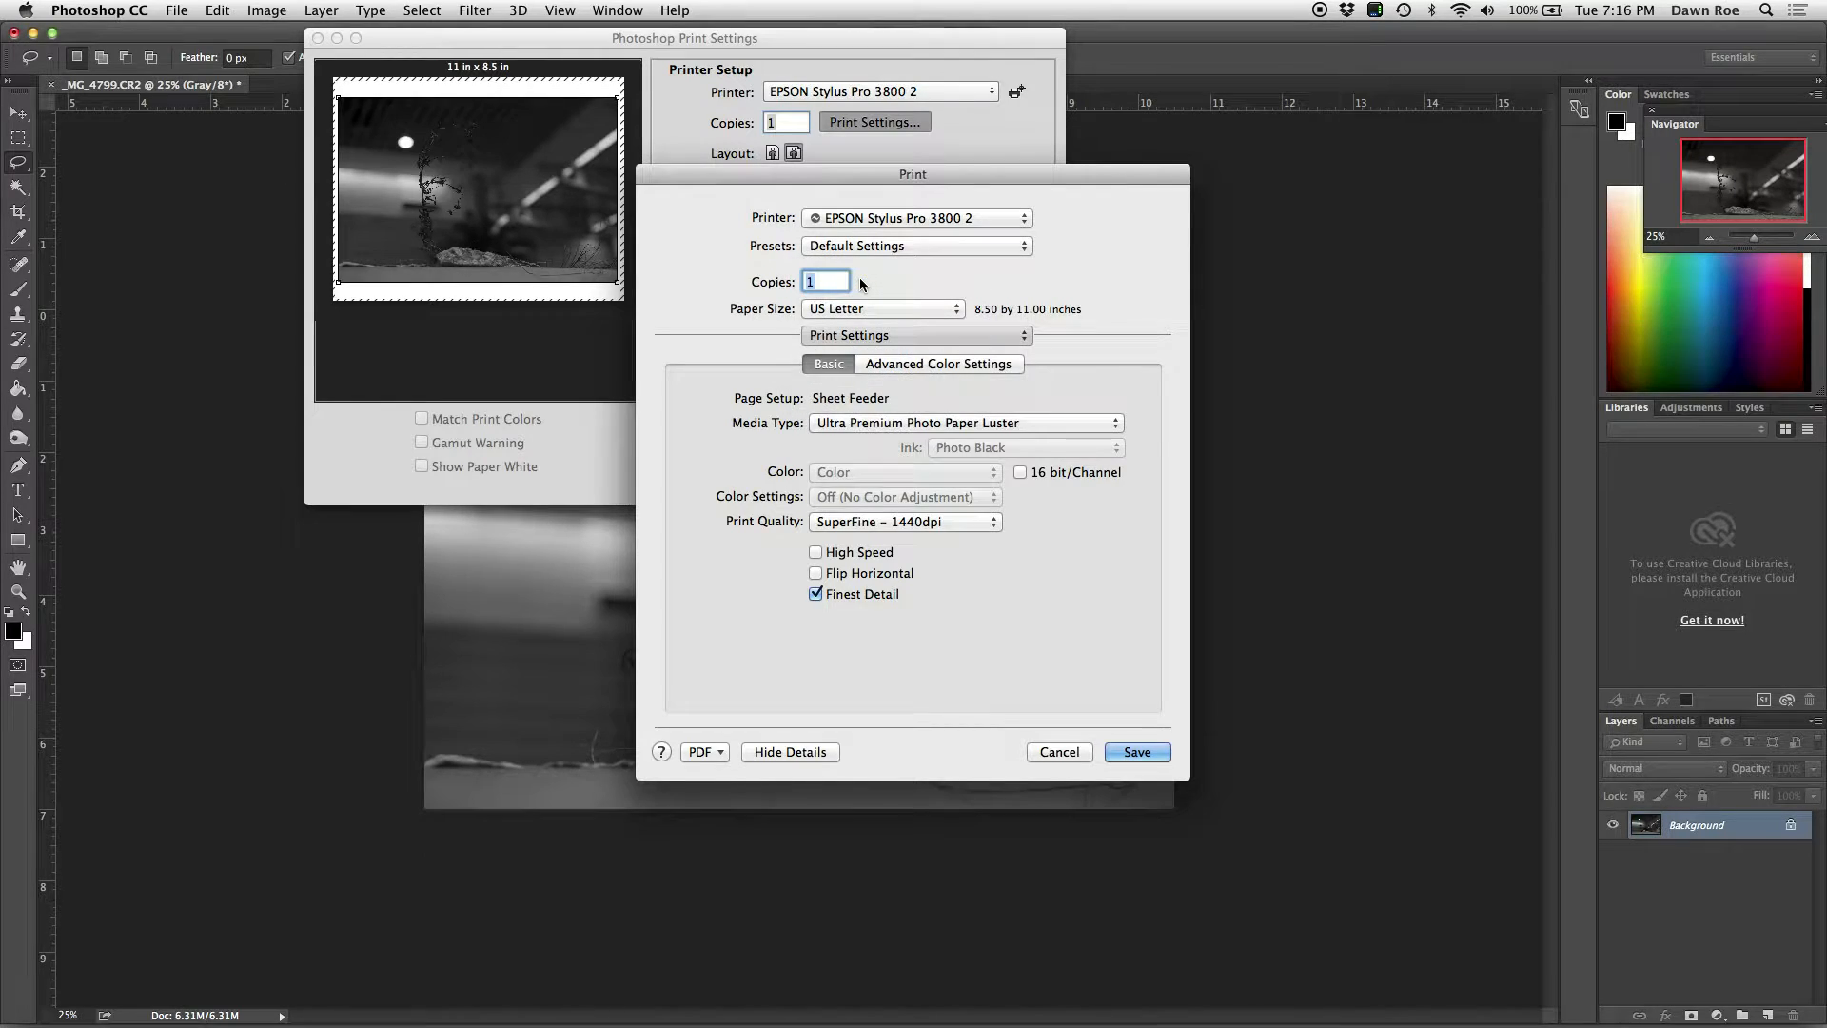
click(875, 369)
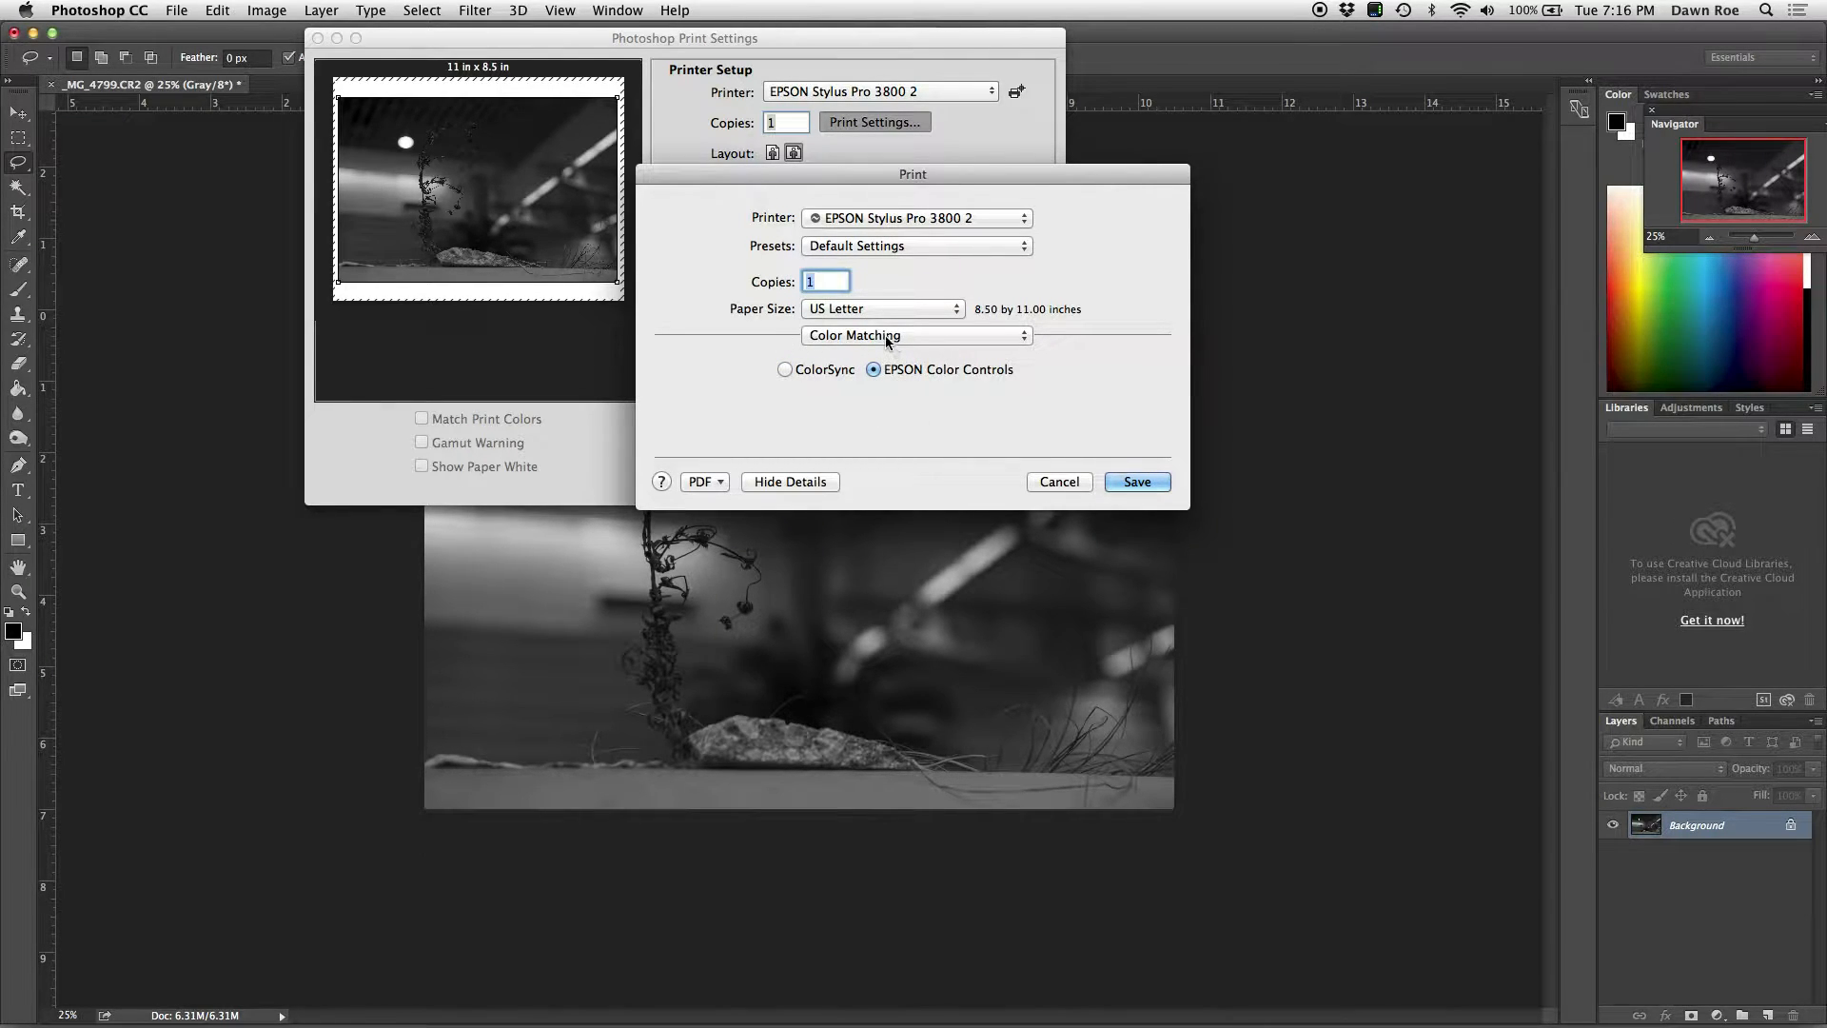
Step: Set the printer's color mode to Advanced B&W Photo, enable Finest Detail and save the printer settings
click(885, 335)
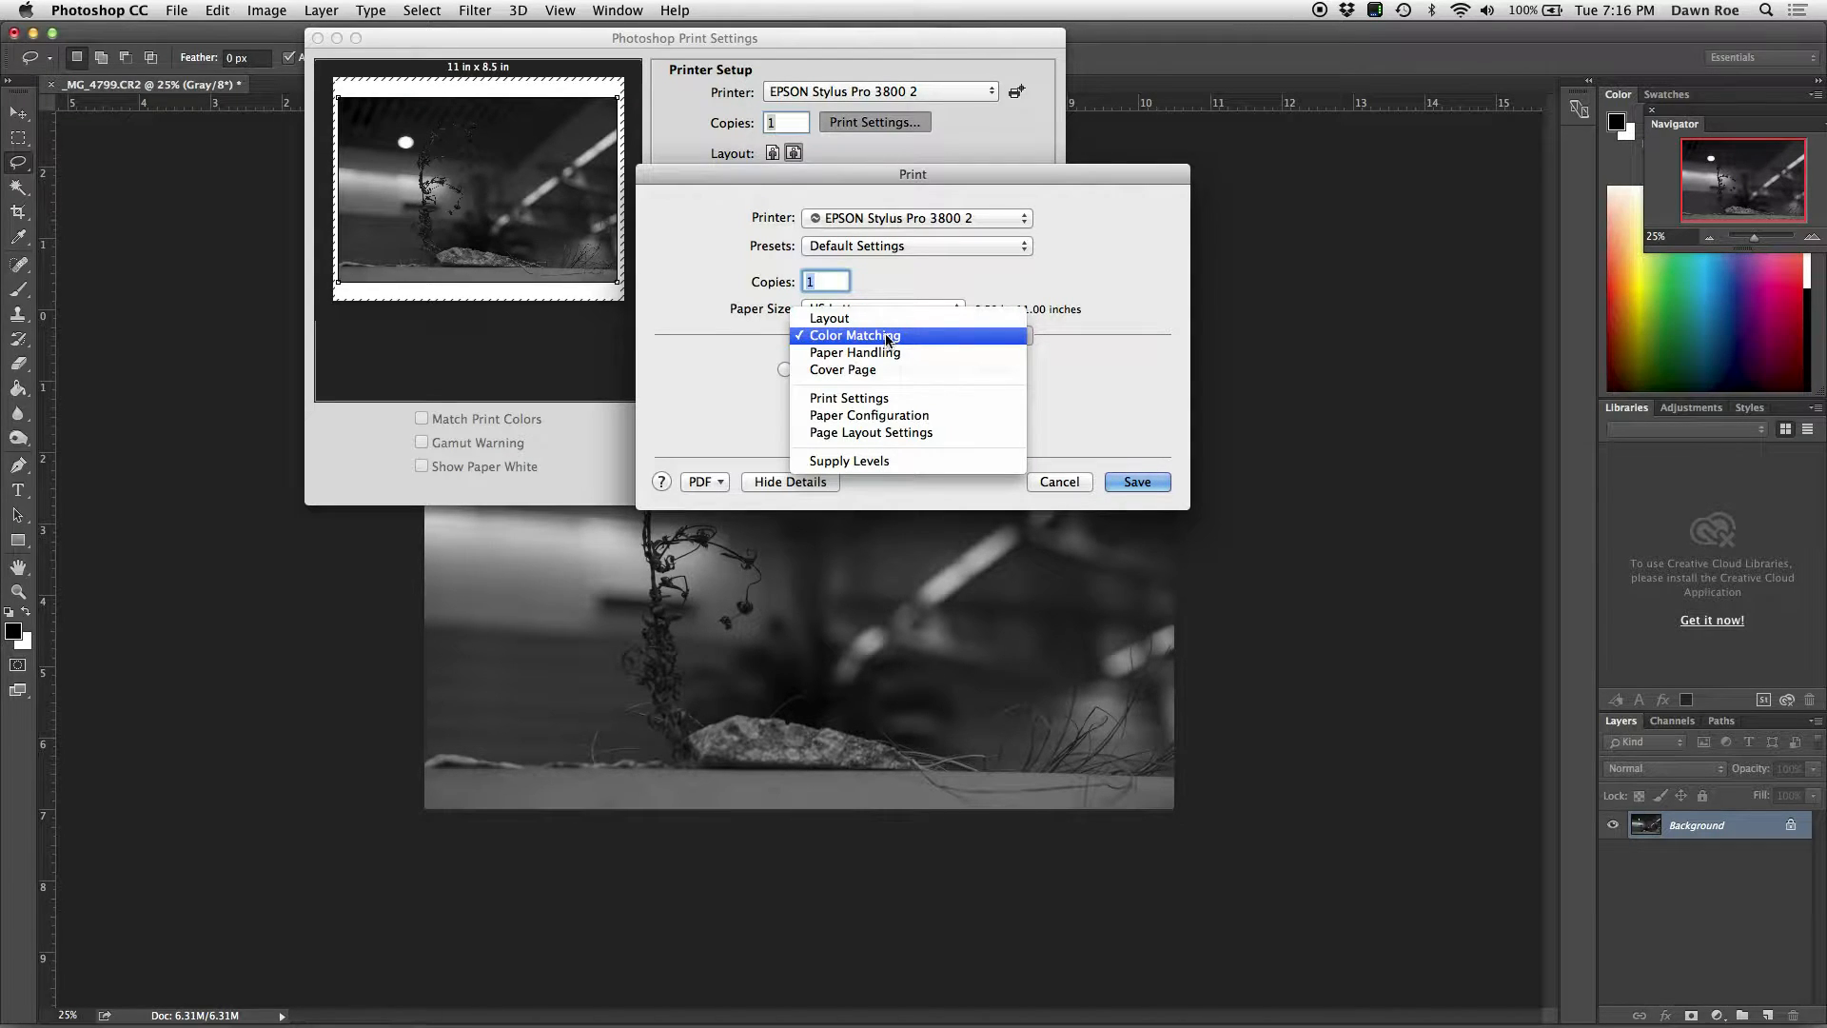
click(877, 400)
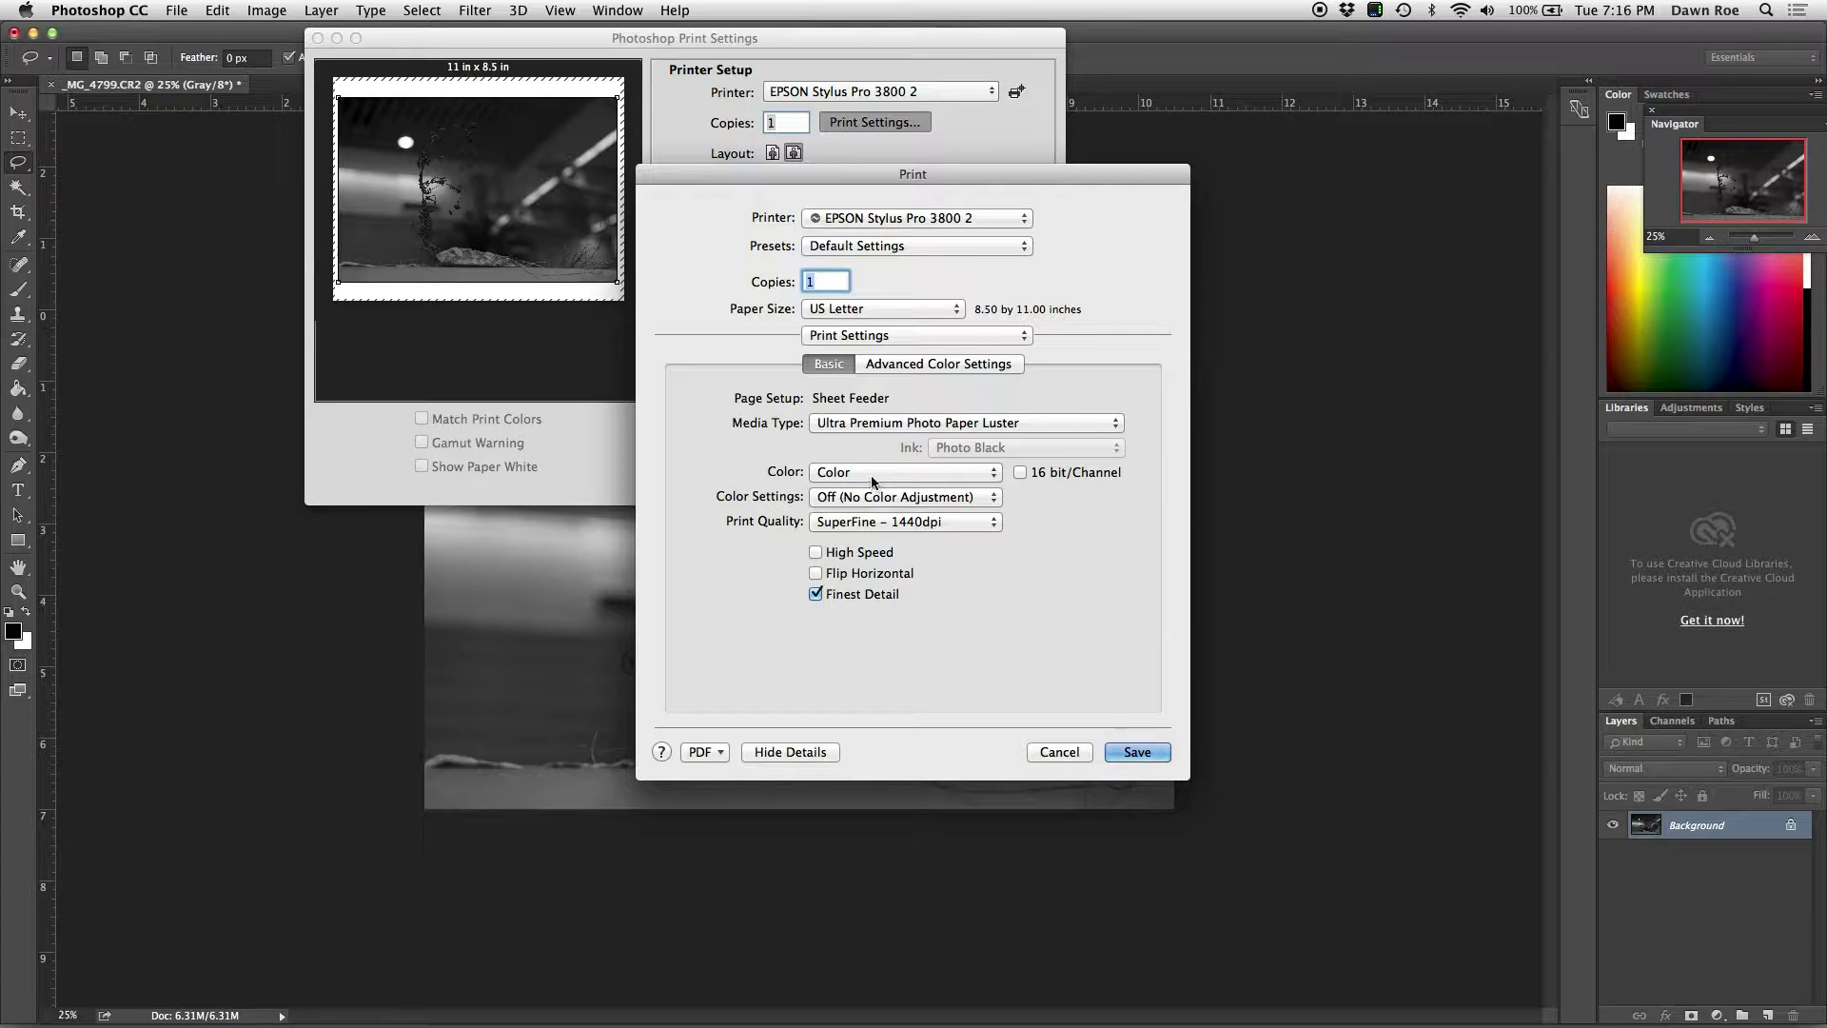
click(872, 474)
click(872, 489)
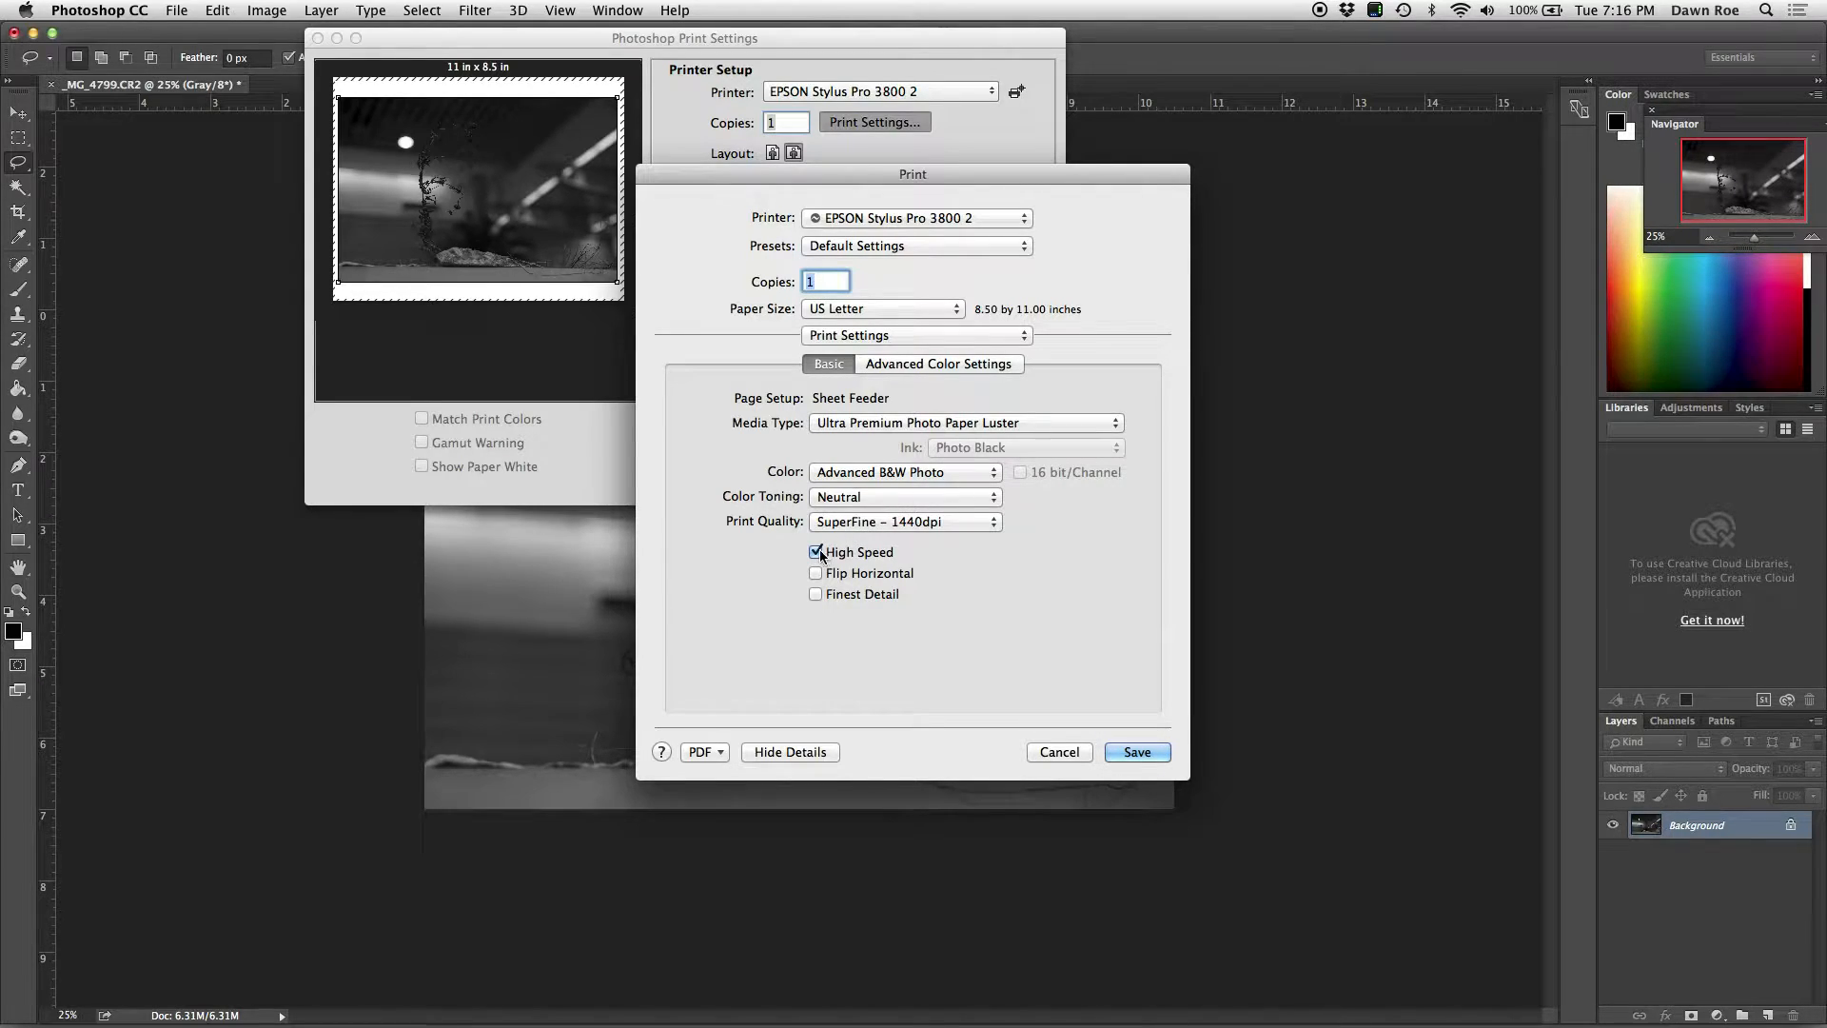
click(815, 595)
click(1129, 752)
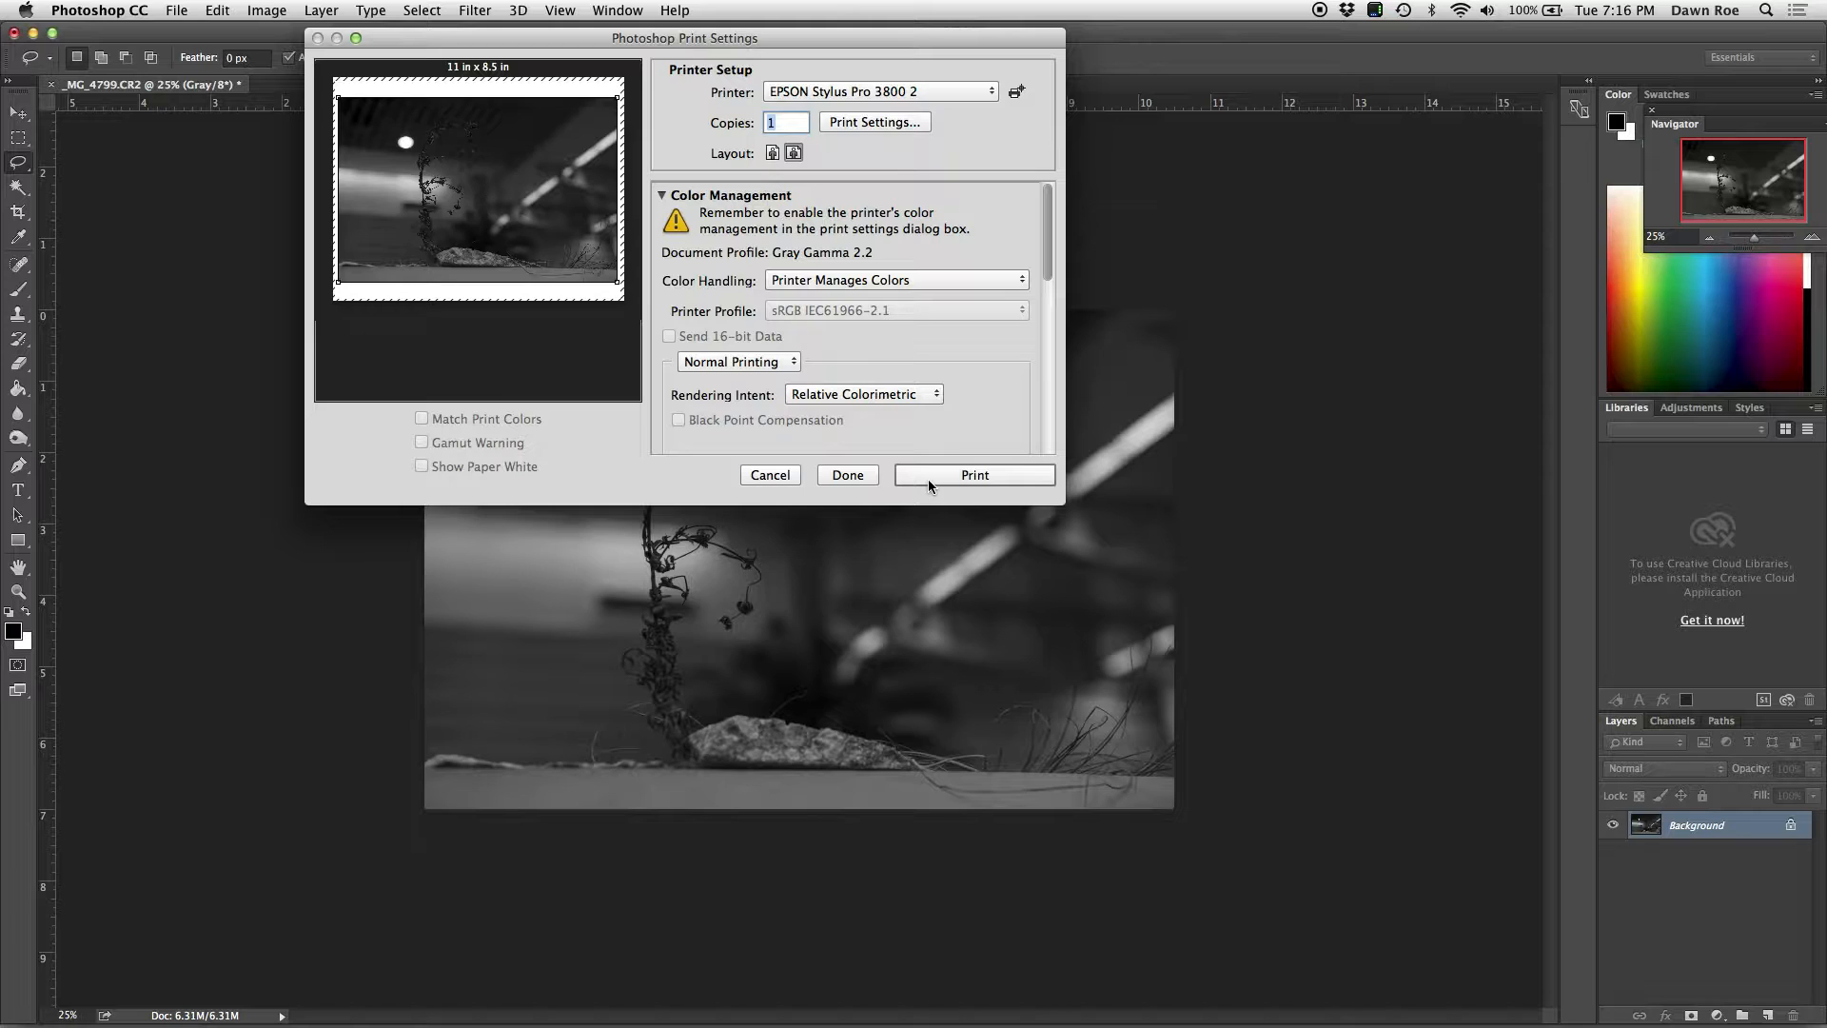
Step: Try the portrait page layout for the print and return it to landscape
click(771, 153)
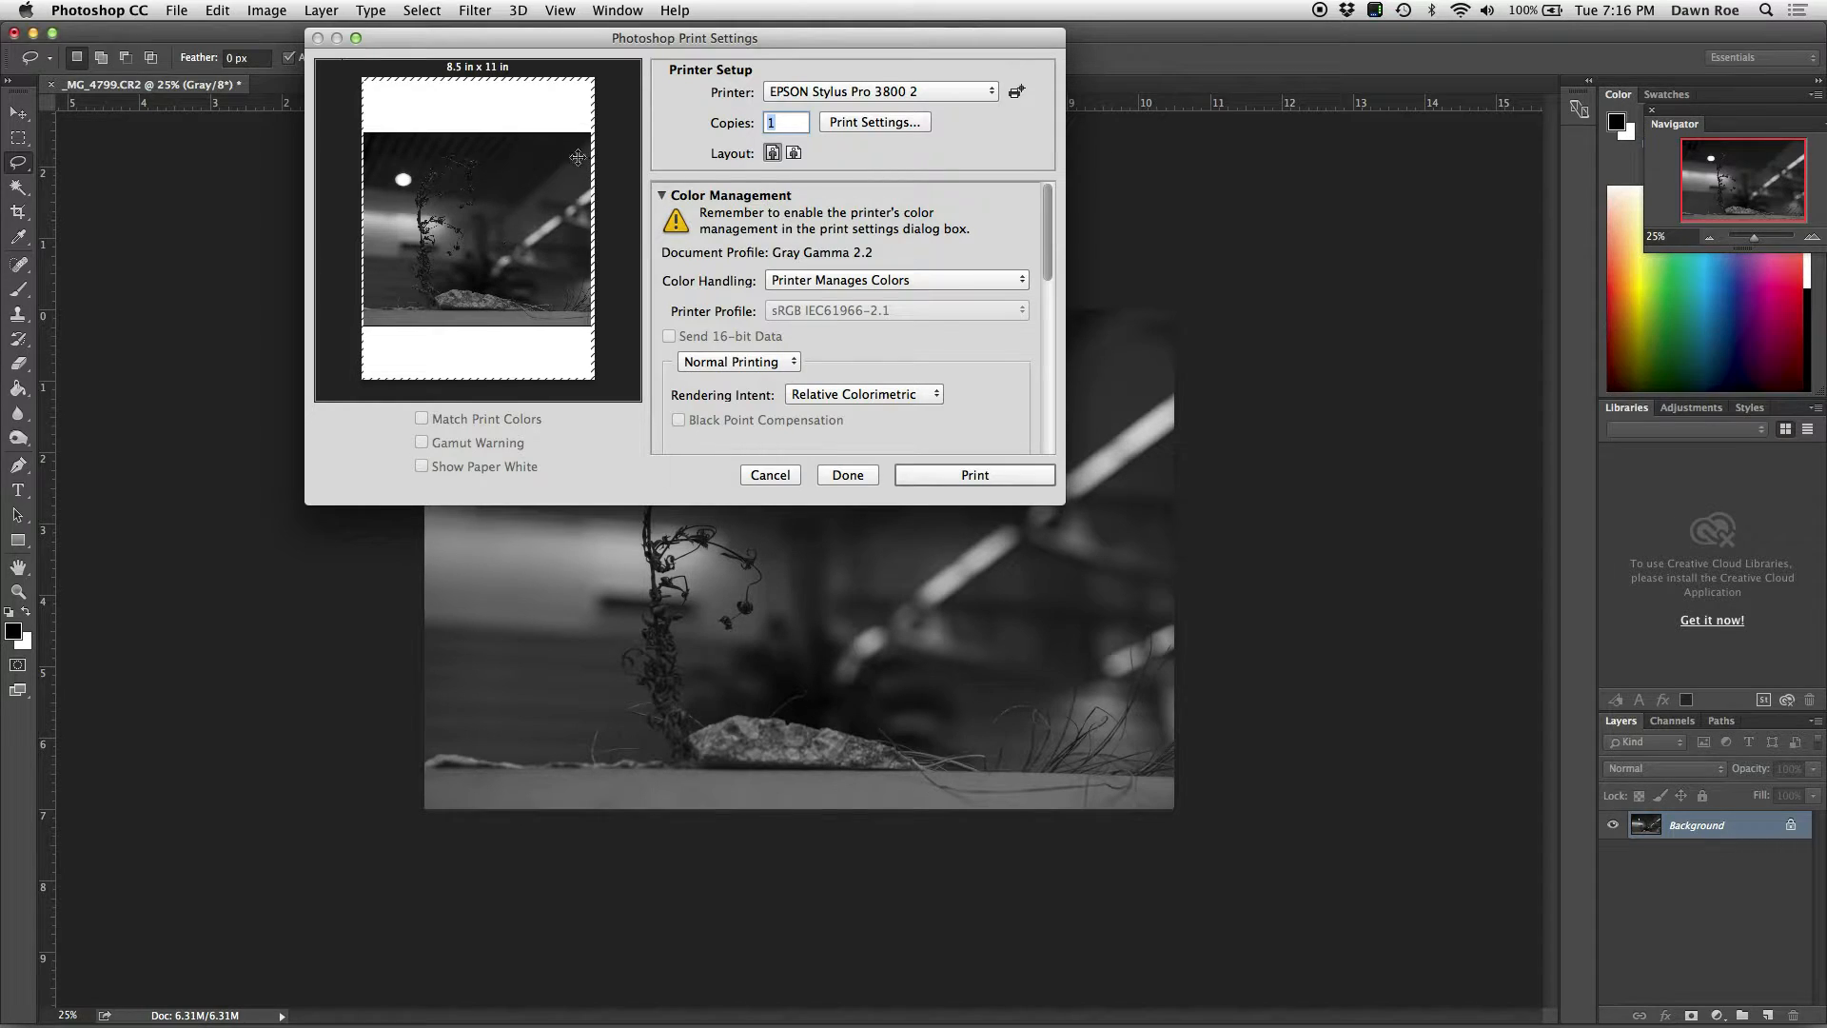
click(793, 154)
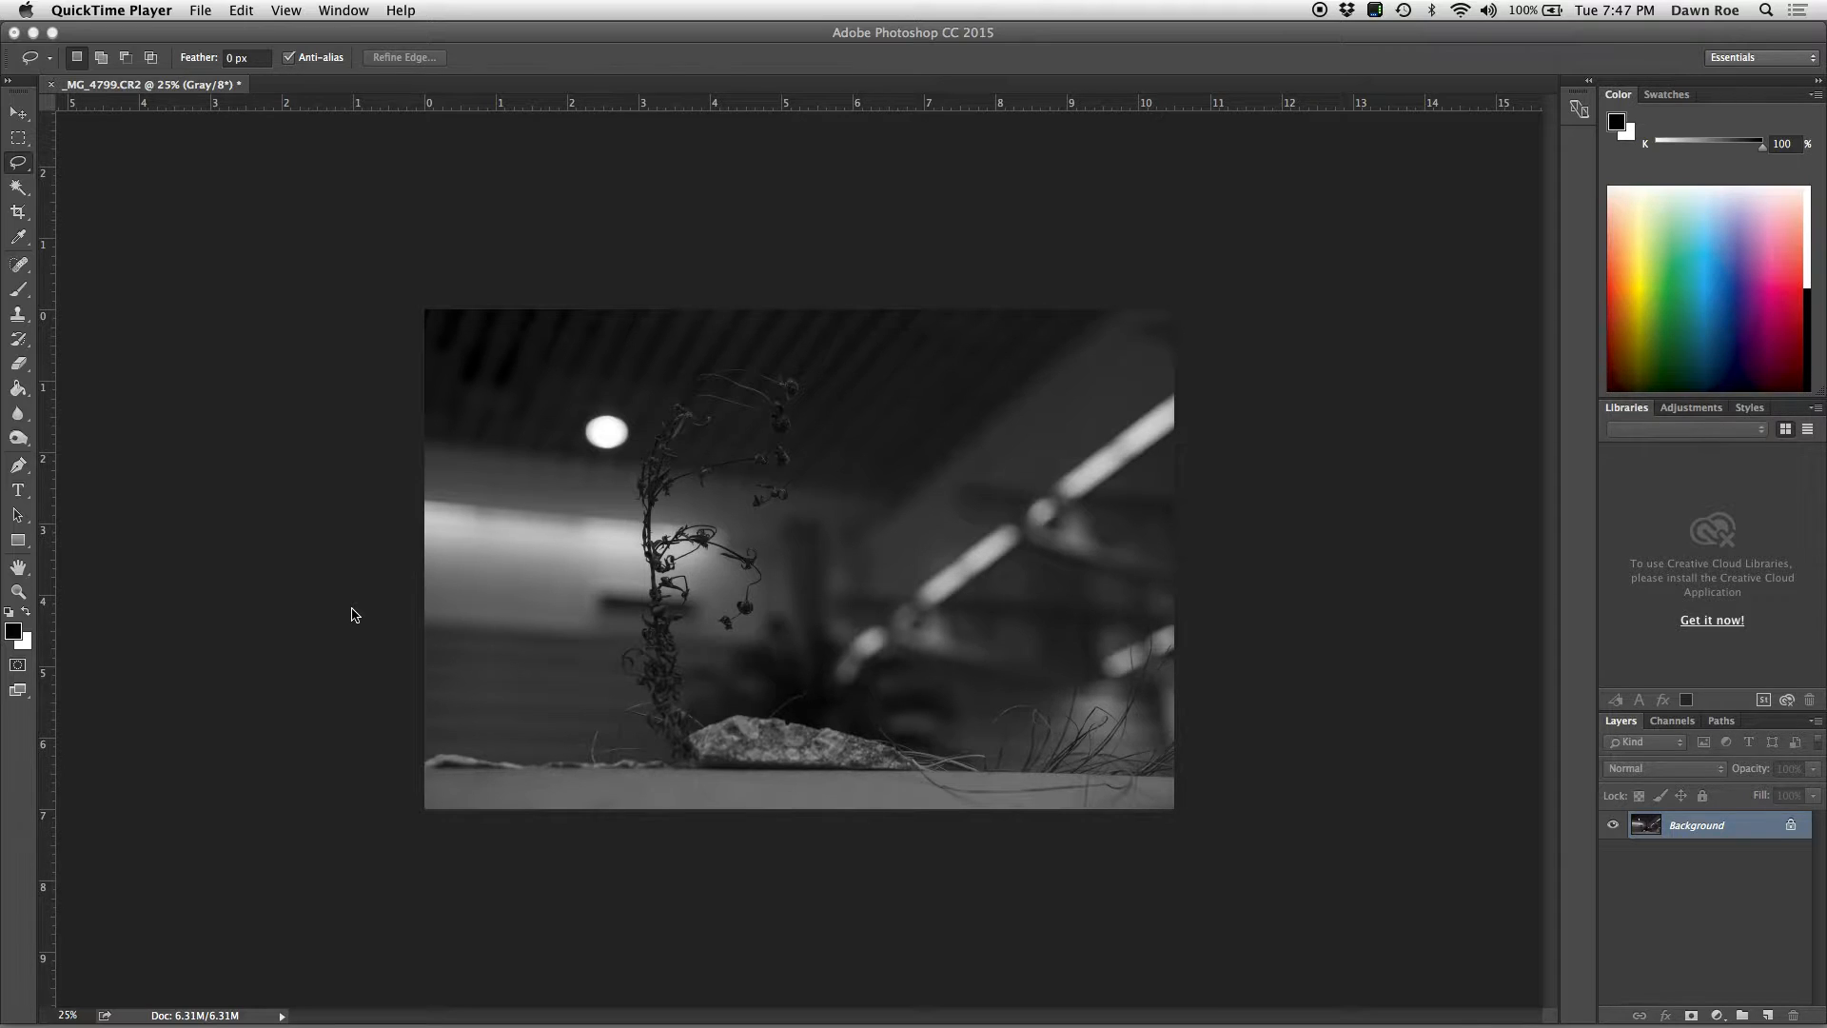
Step: Close the resized grayscale document and choose to save its changes
click(29, 47)
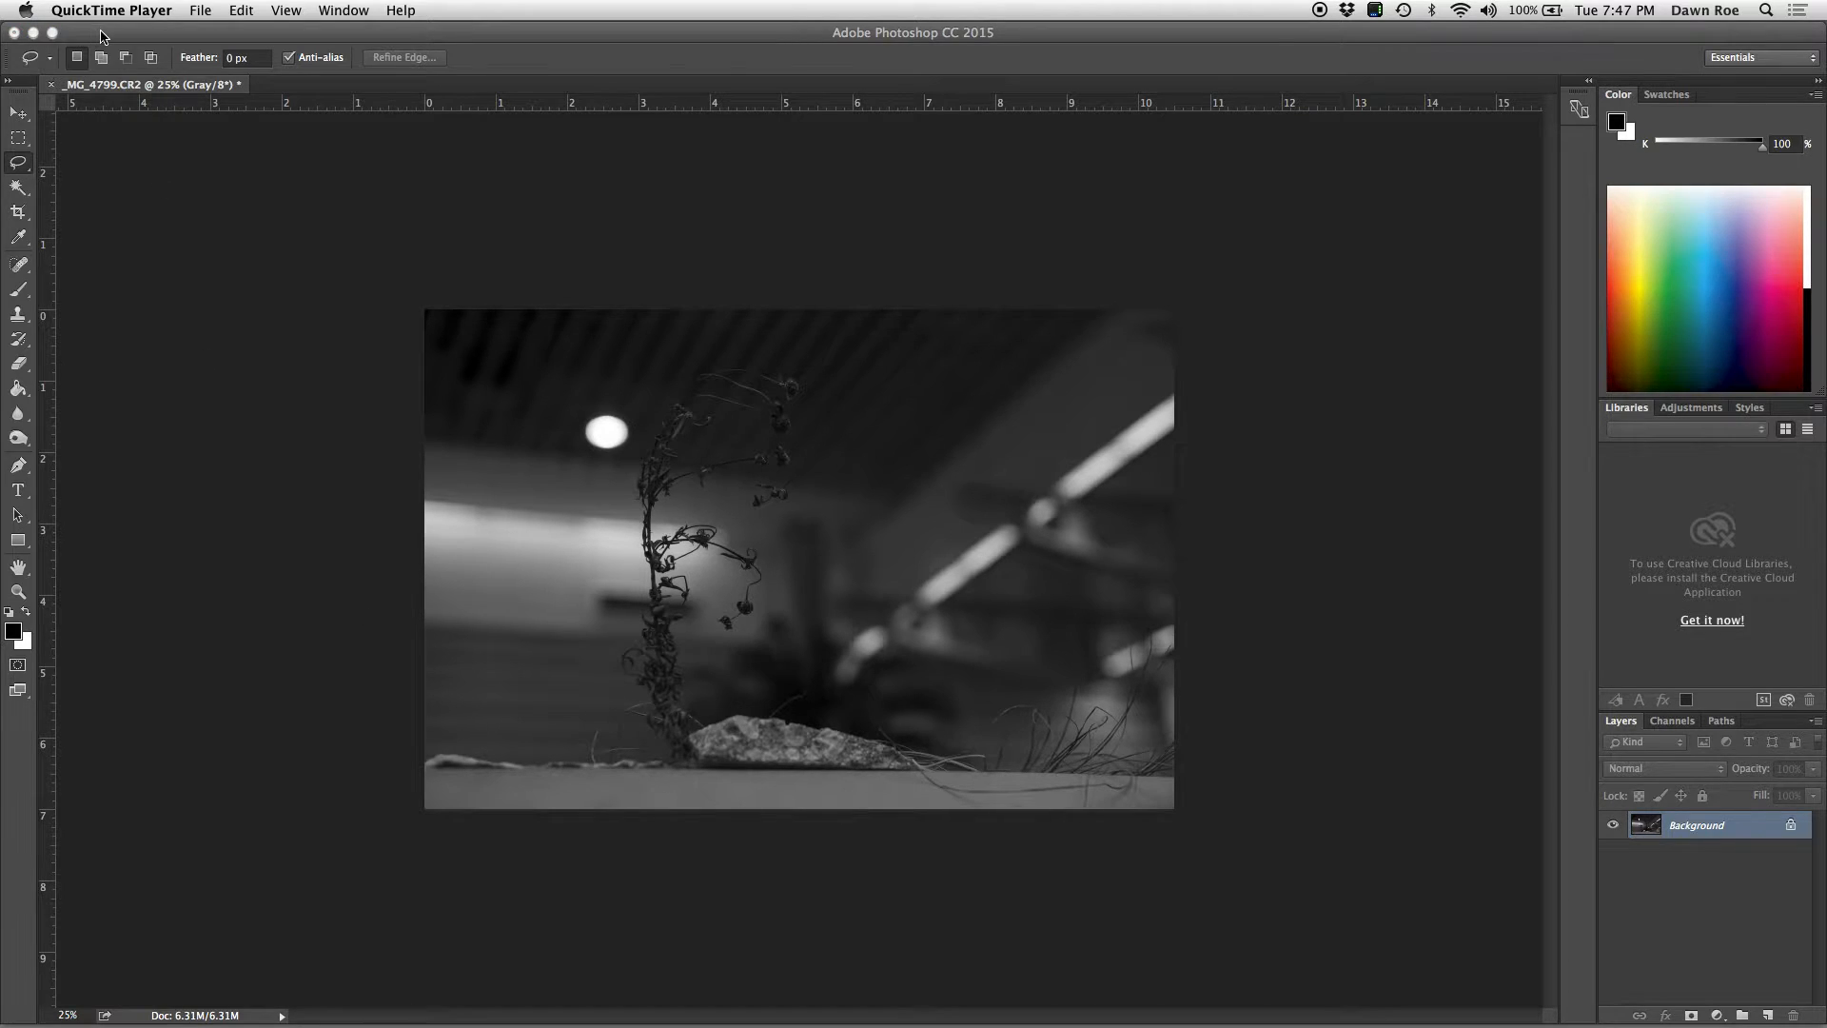
click(15, 33)
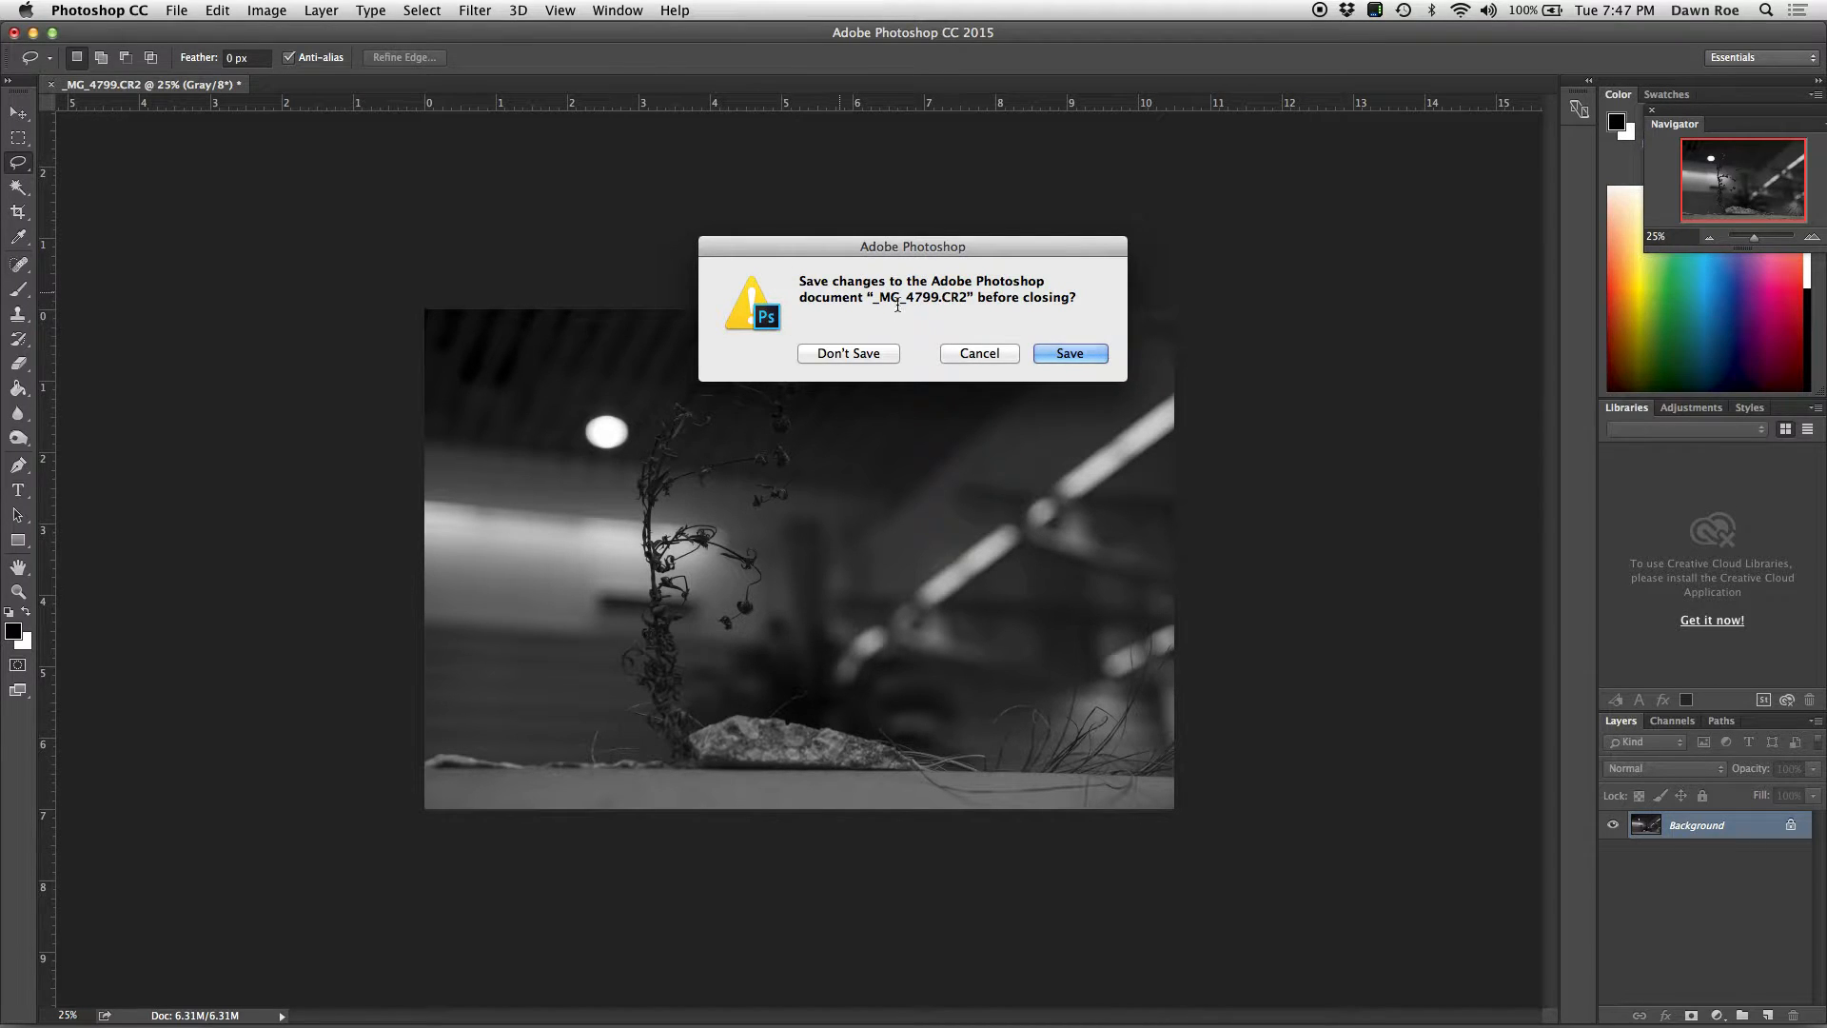
click(1076, 354)
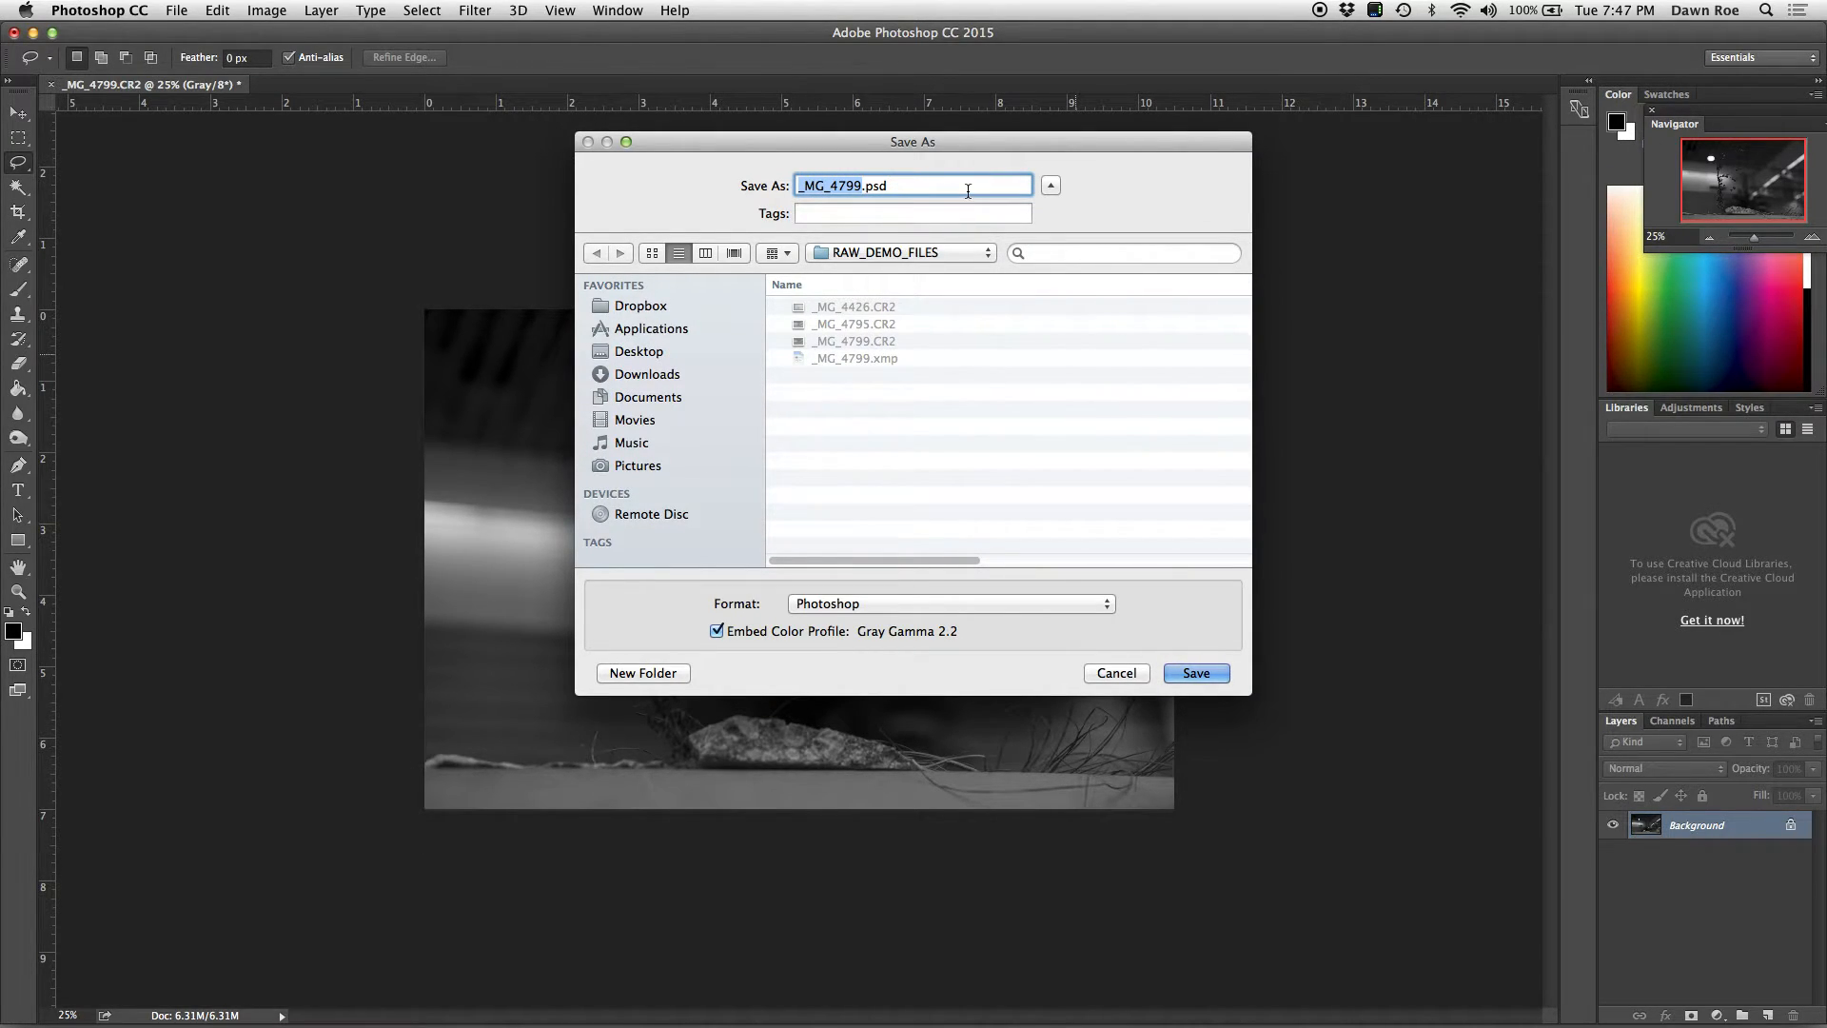
Step: Save the document in Photoshop format as PRINT_MG_4799.psd in the RAW_DEMO_FILES folder
key(Left)
text(PRINT)
click(859, 253)
click(863, 254)
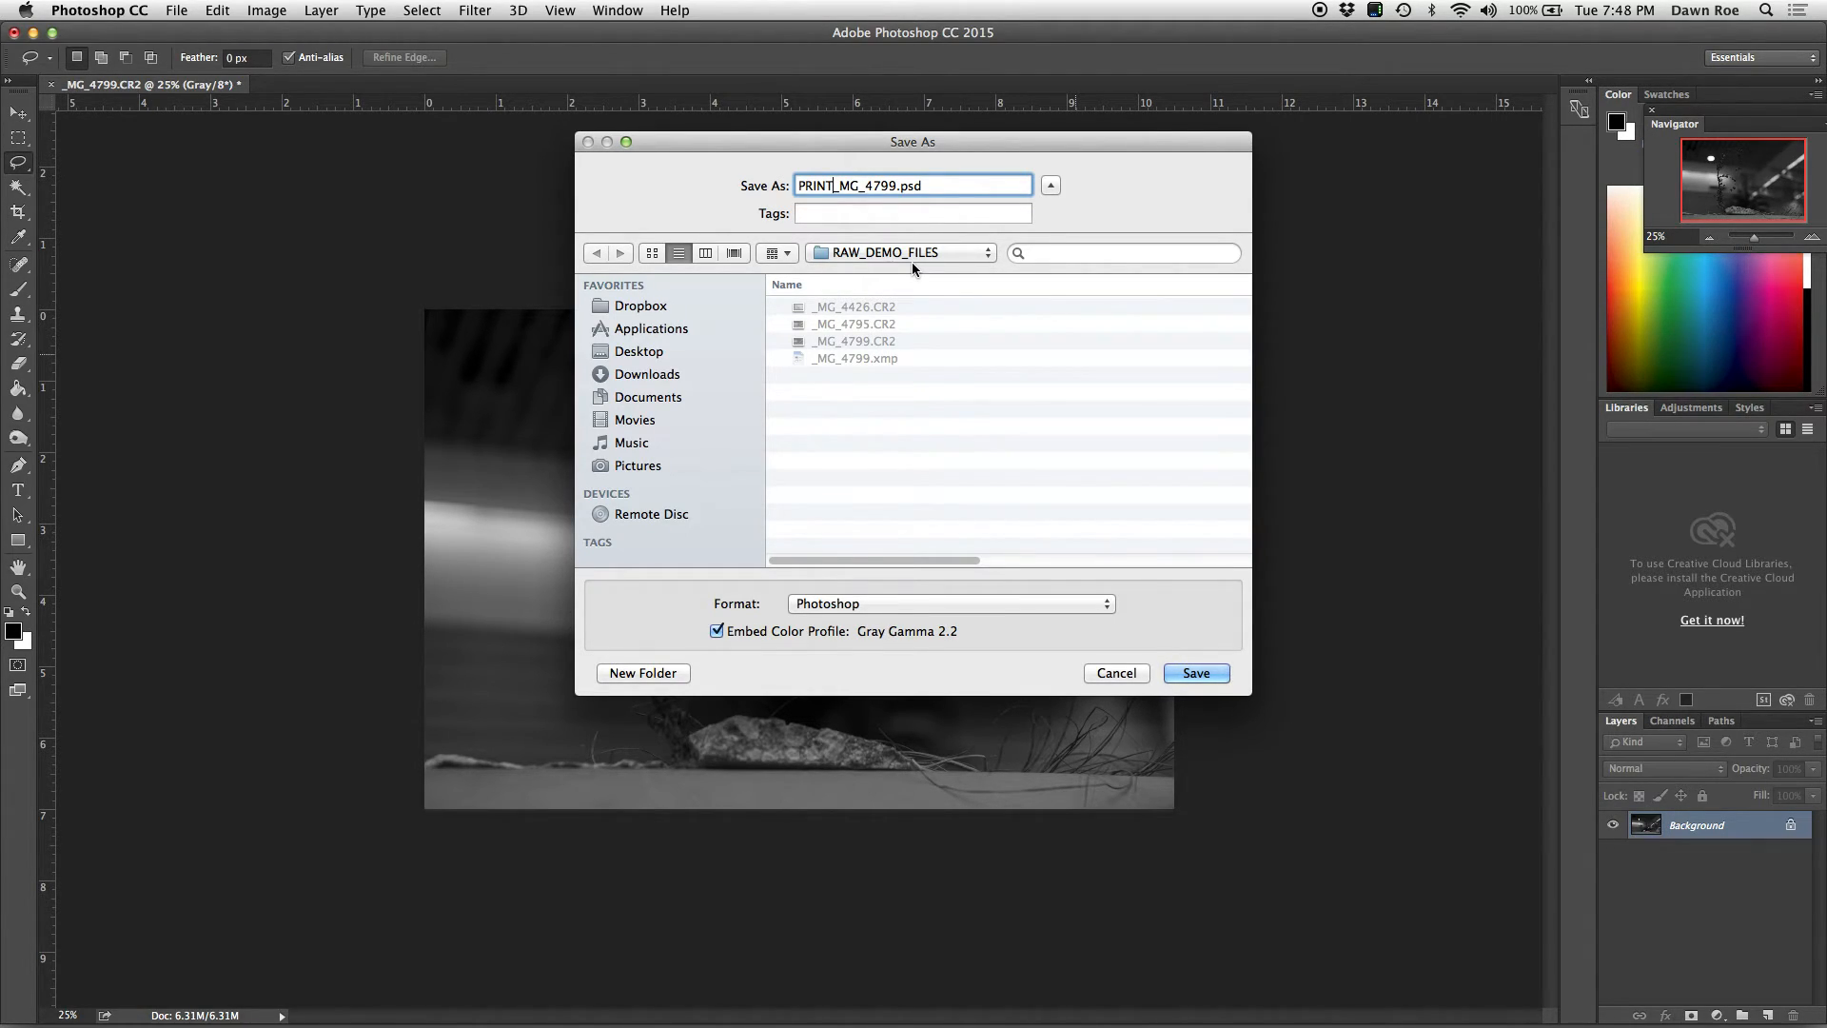
click(1195, 673)
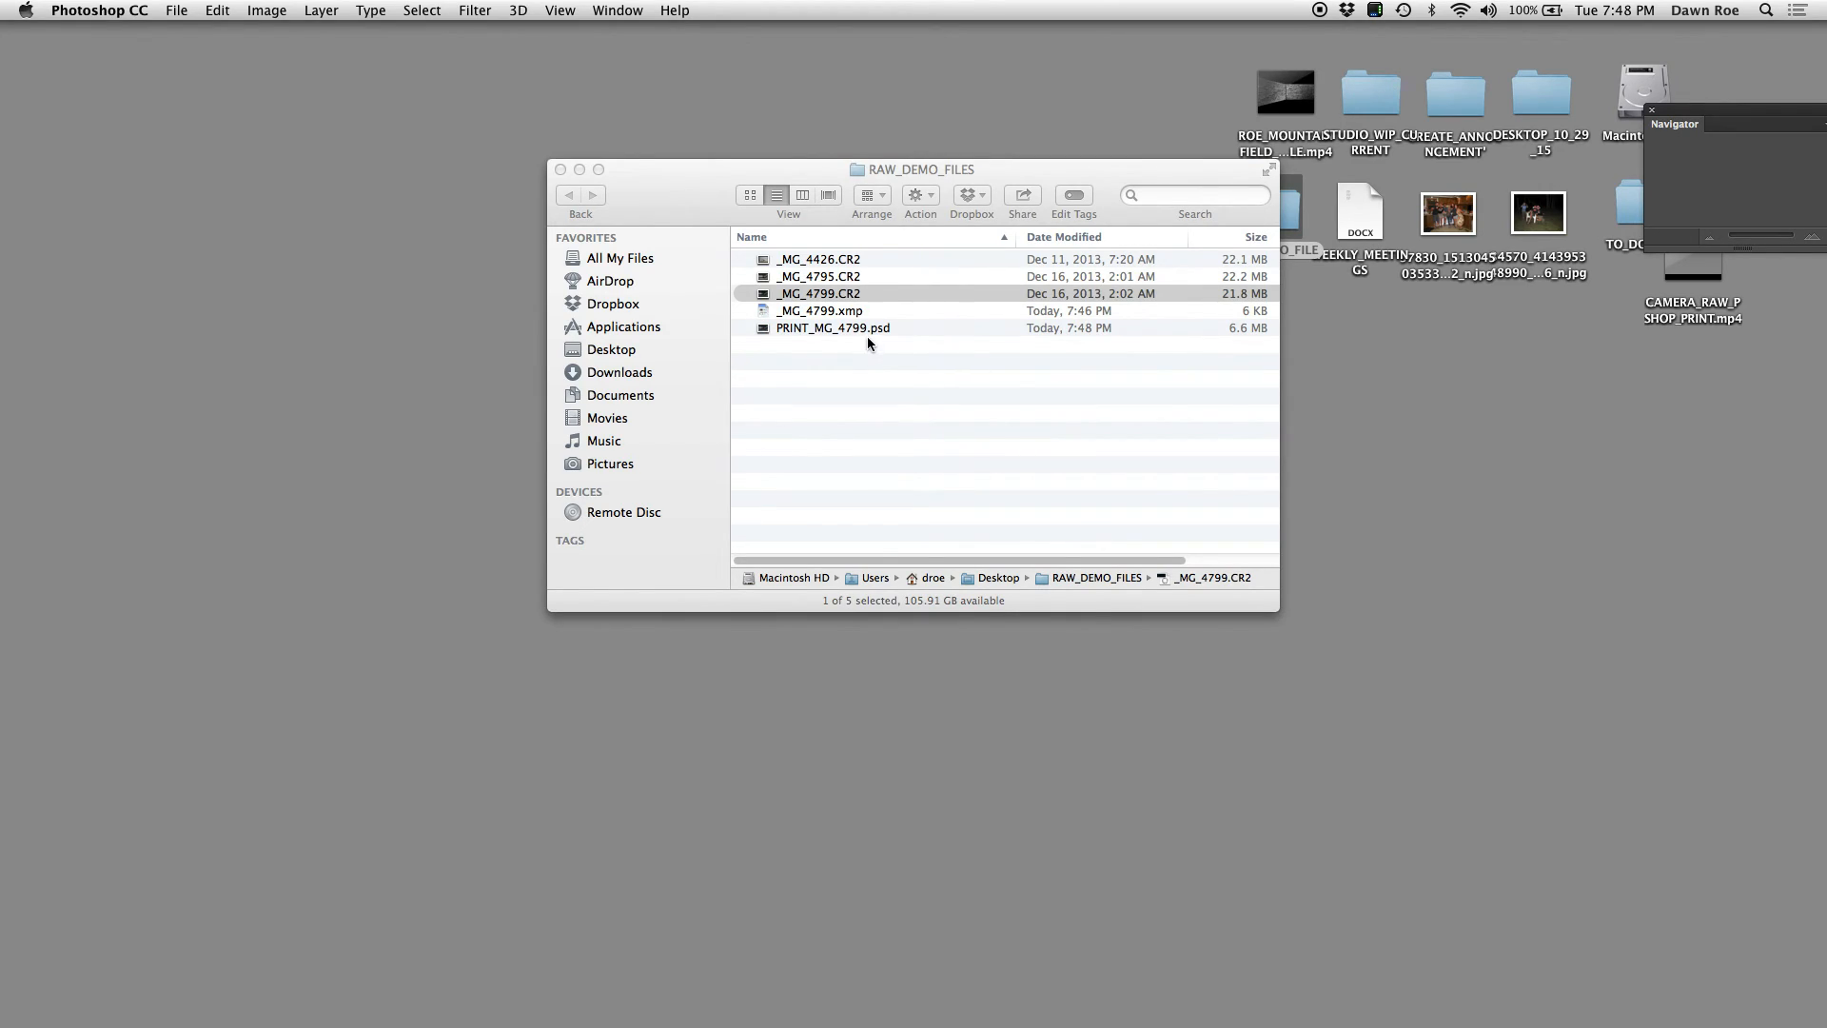
Step: Switch to Finder and select PRINT_MG_4799.psd in the RAW_DEMO_FILES folder
click(866, 333)
click(866, 327)
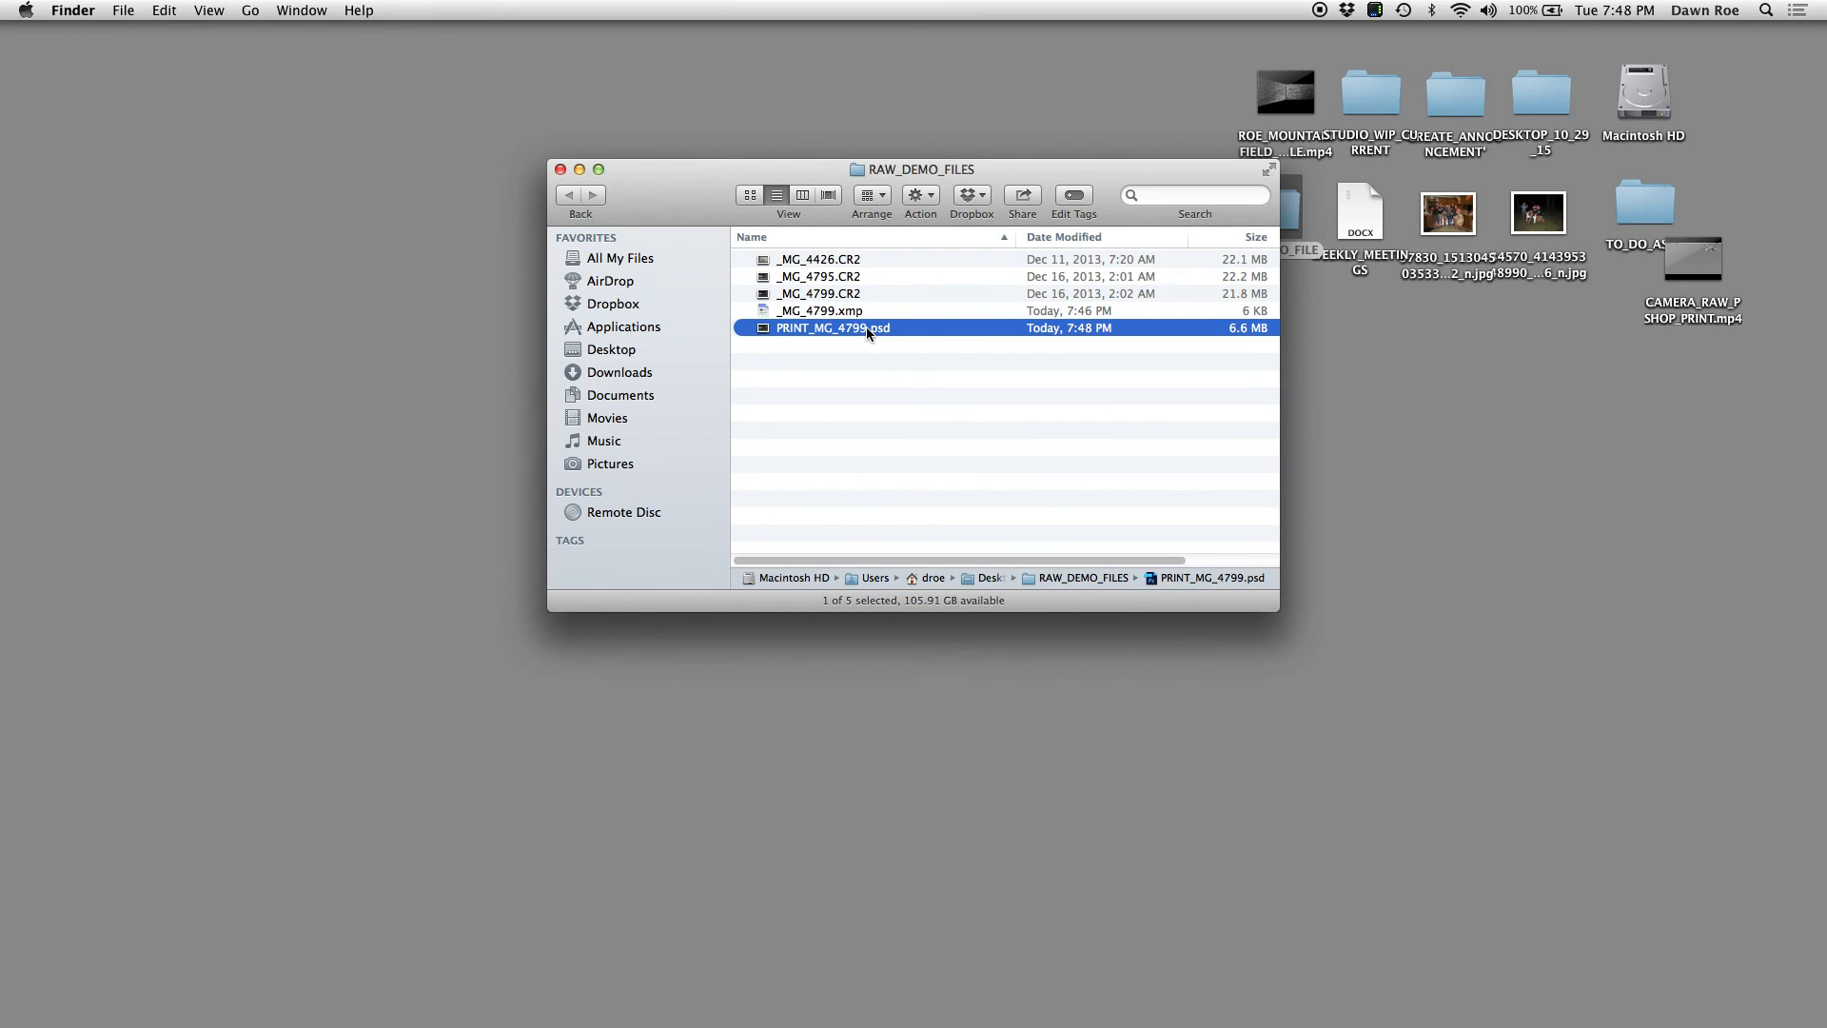